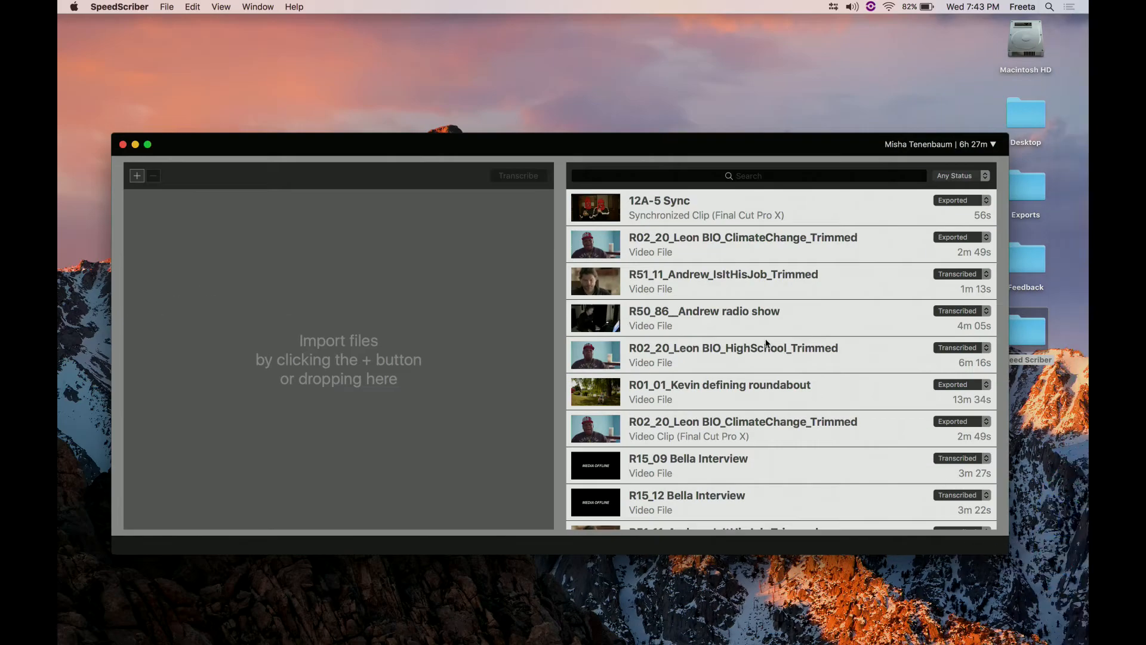
- Open the Manage Account page in Safari from the SpeedScriber account options to view the minutes usage
drag(594, 147, 558, 125)
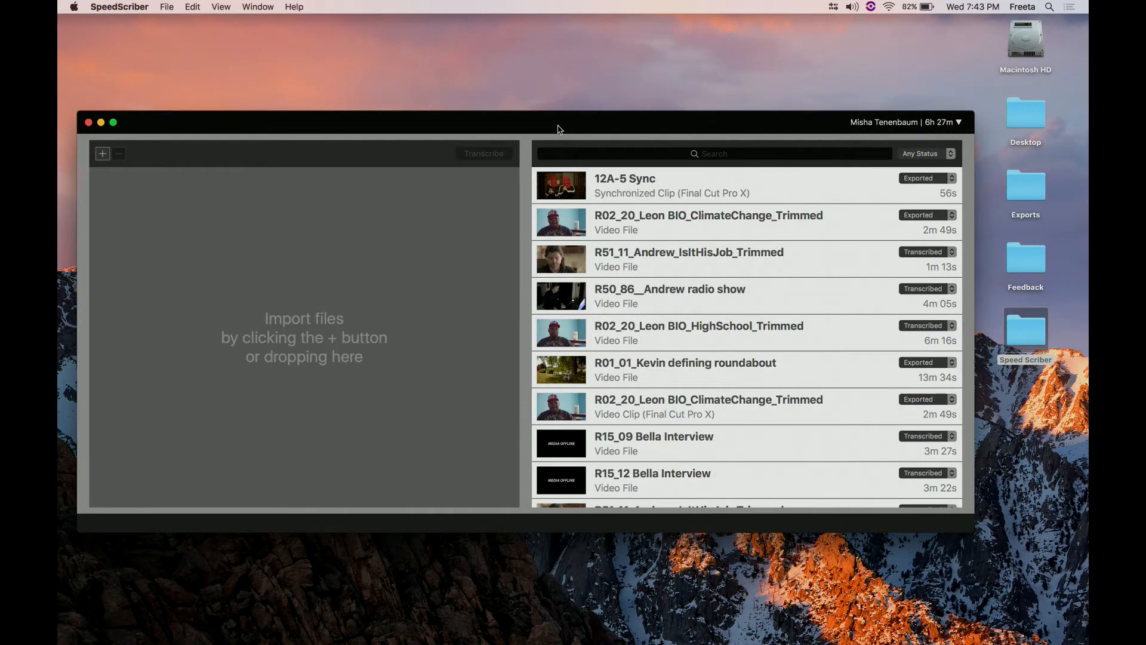
drag(477, 123, 485, 103)
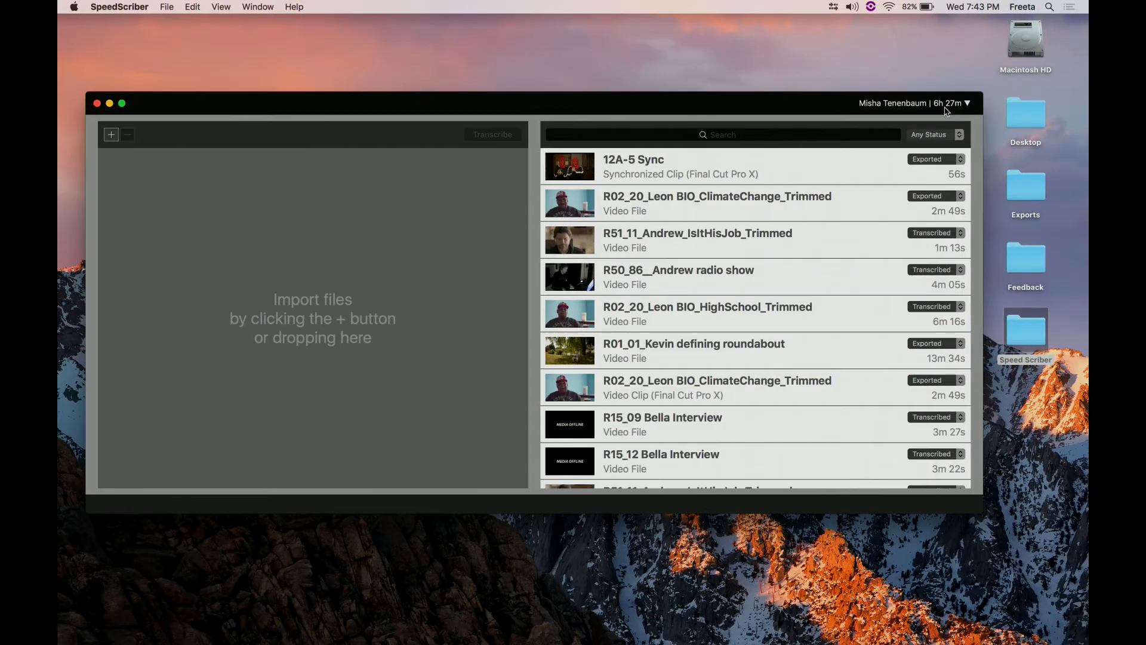
click(945, 108)
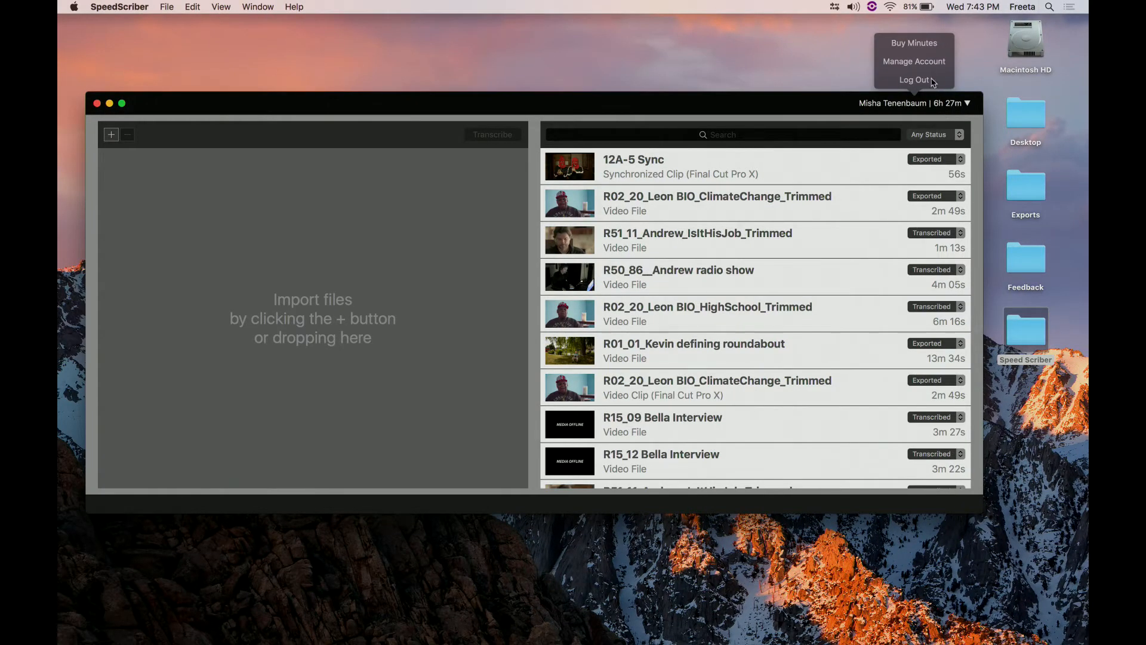
click(923, 62)
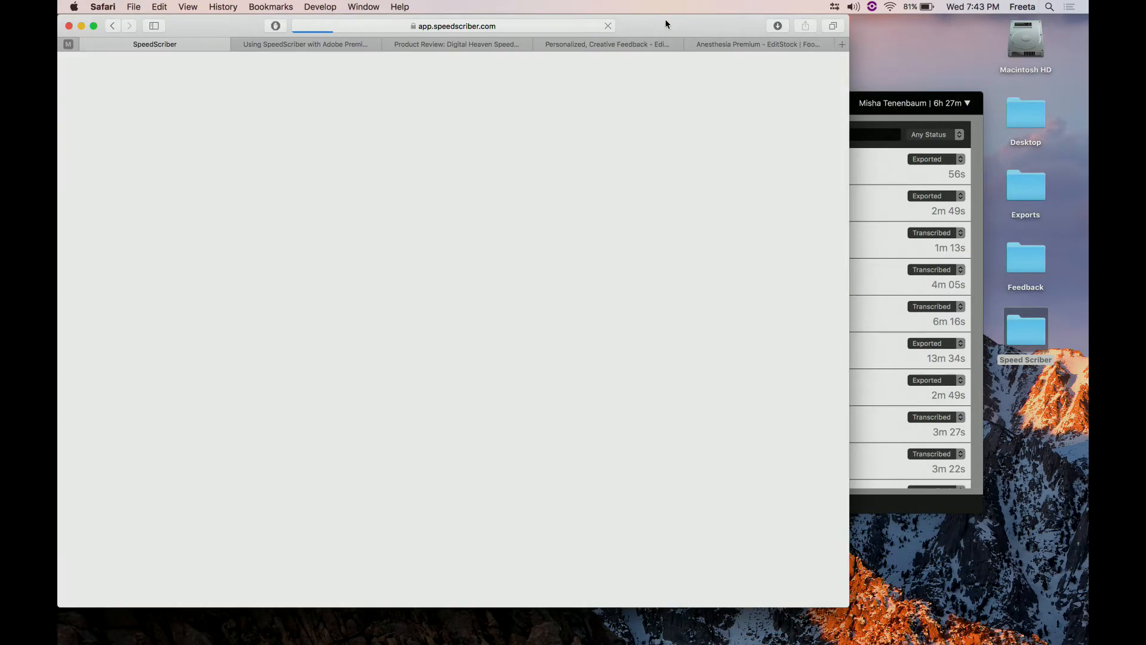
drag(666, 23, 731, 25)
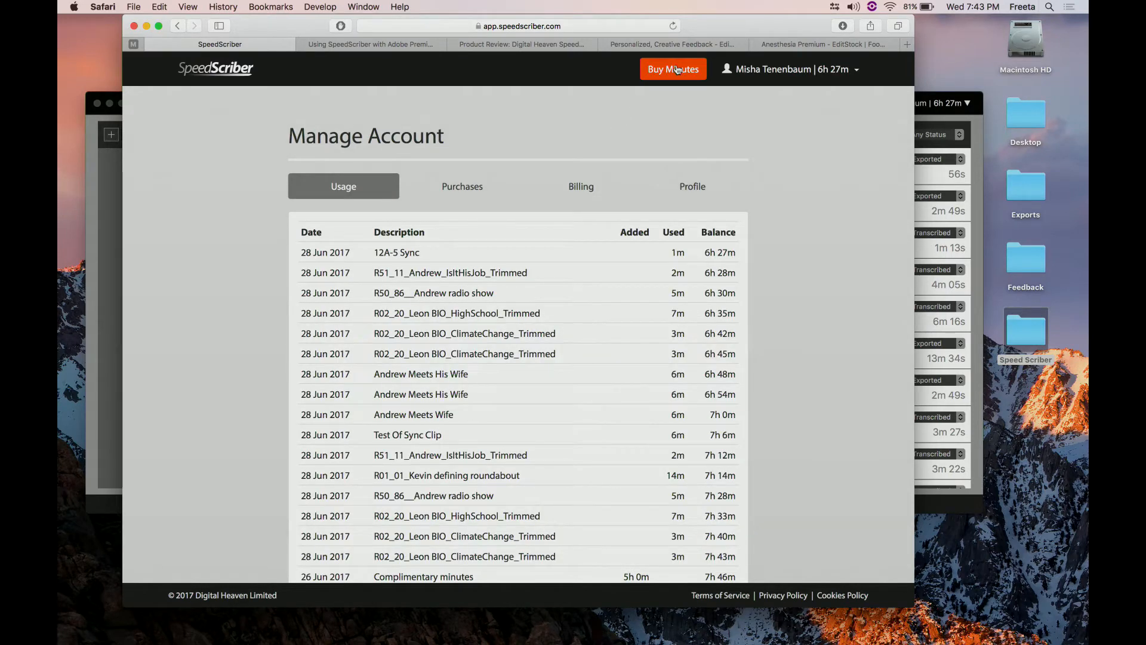
- Compare prices on the Buy Minutes page for 300 and 6000 minutes, set the amount back to 300, and return to SpeedScriber
click(678, 70)
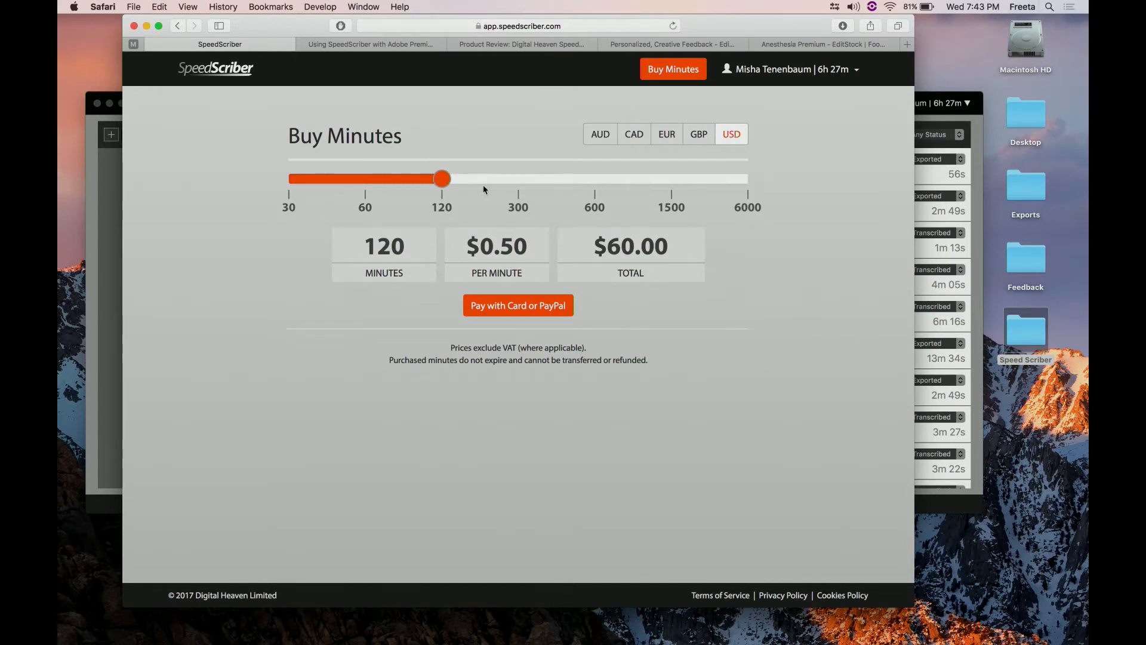
drag(438, 177, 501, 187)
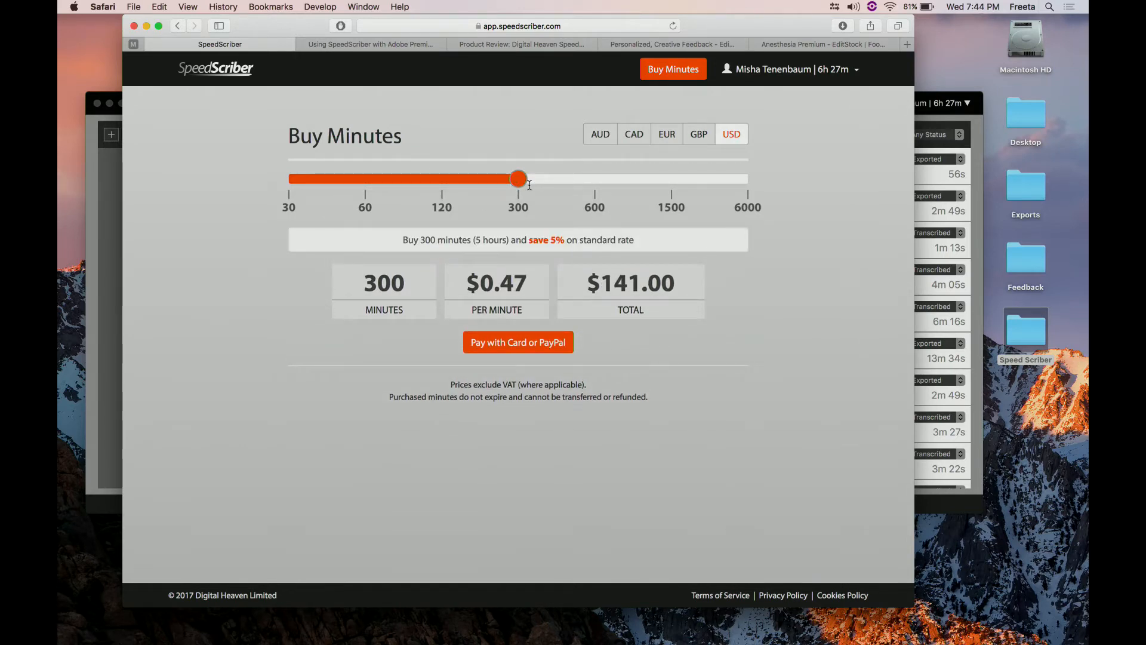
drag(518, 179, 740, 201)
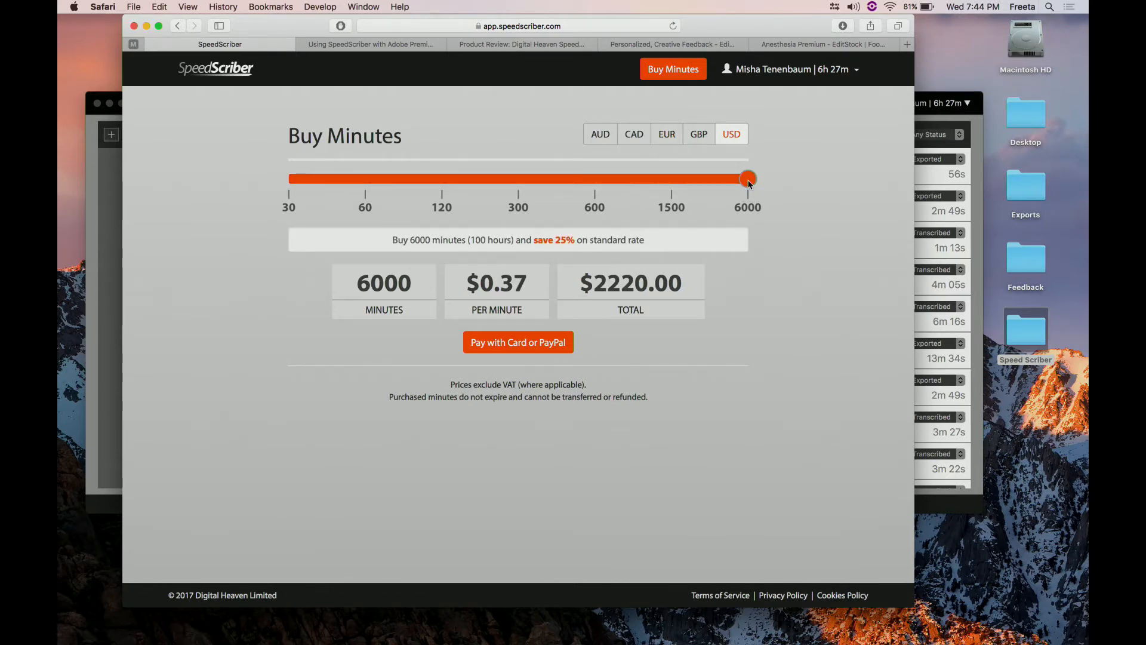
drag(724, 184, 489, 177)
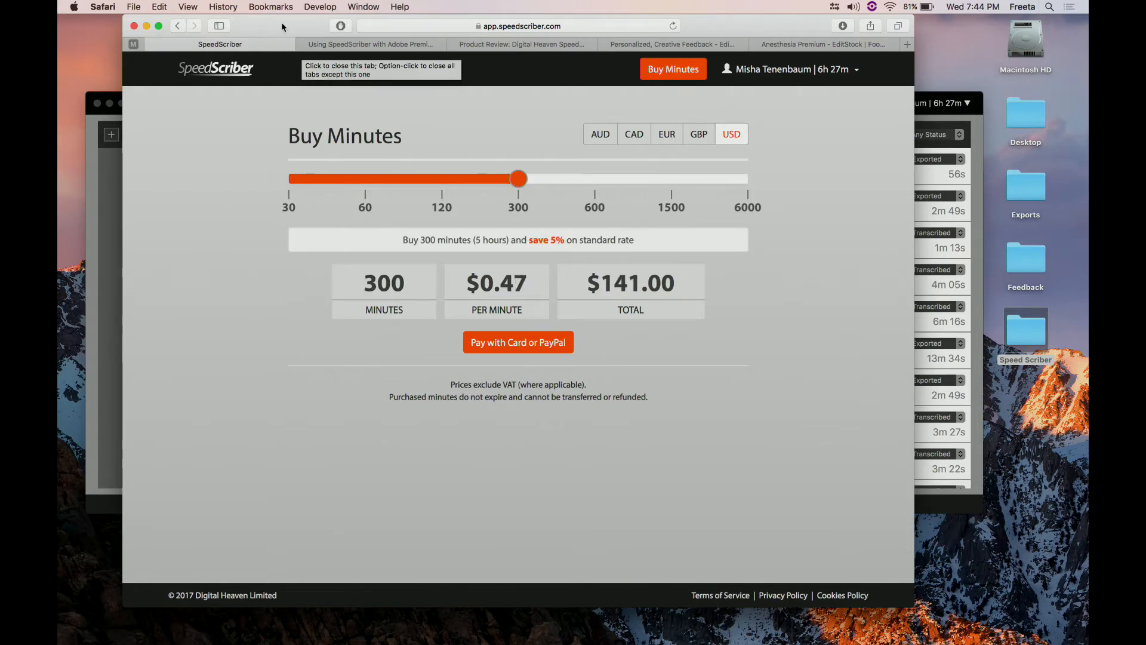
key(super+h)
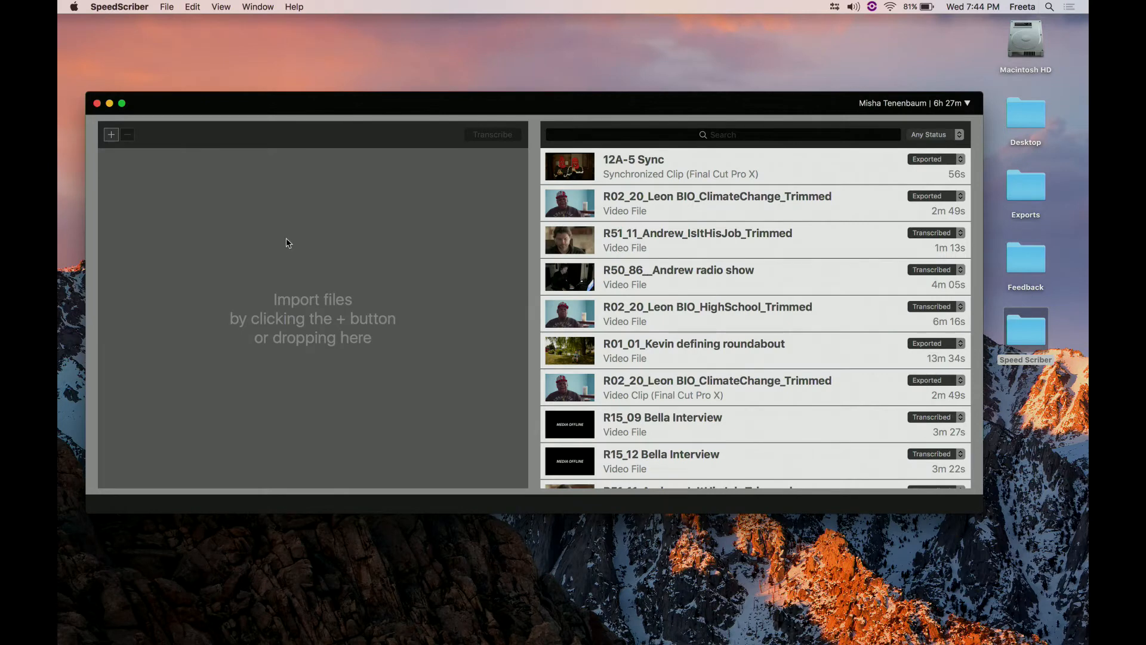
- Import R02_20_Leon BIO_ClimateChange_Trimmed.mov and R04_04_Jonathan When You Started Singing.mov from the Audio Examples folder
drag(266, 108, 284, 108)
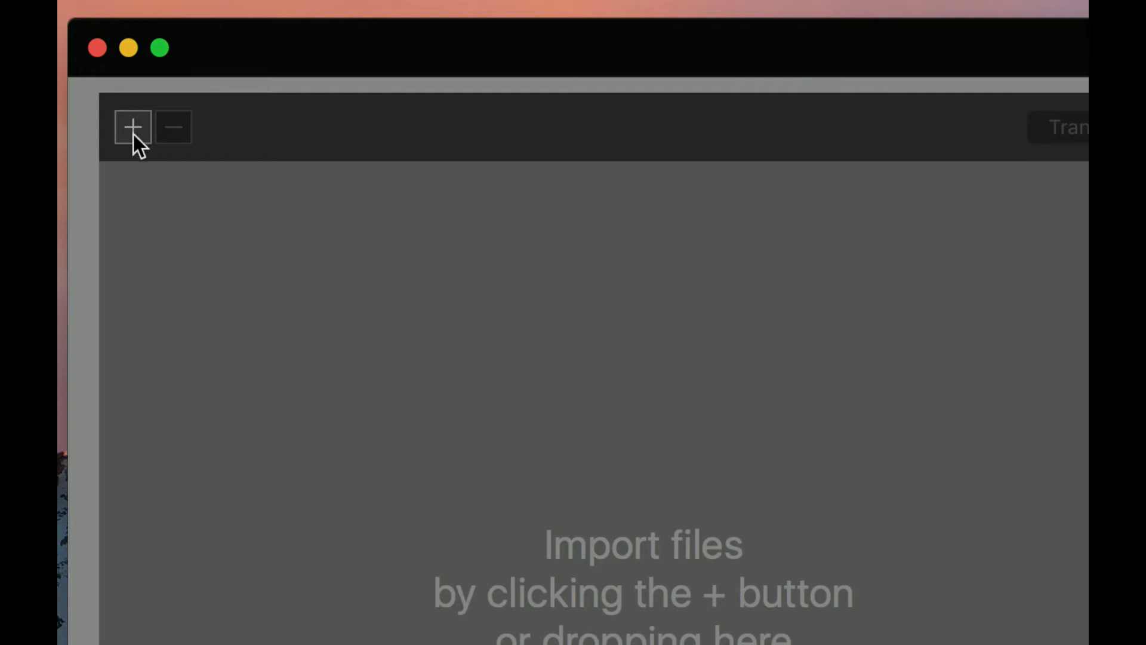
click(134, 141)
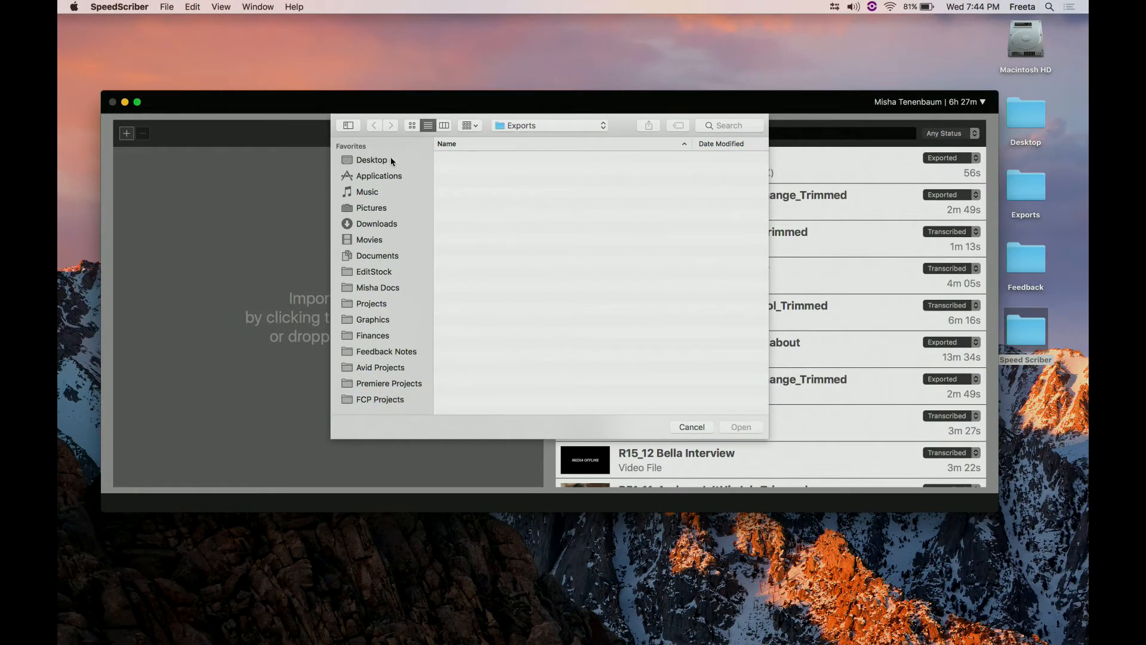
click(376, 160)
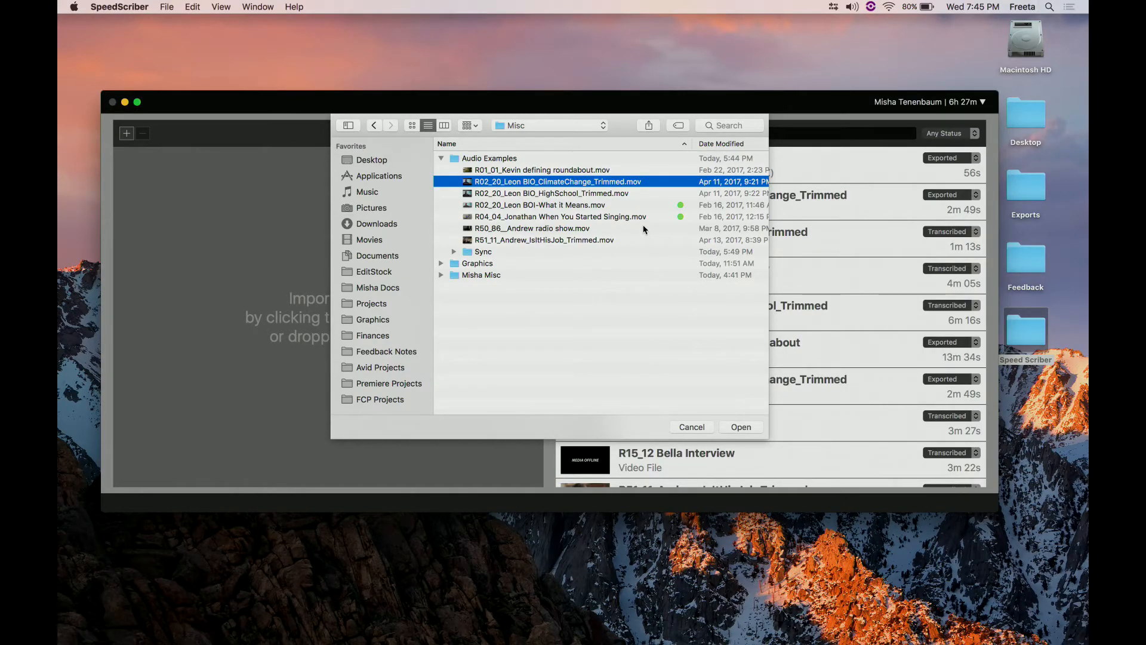
scroll(638, 215, right, 5)
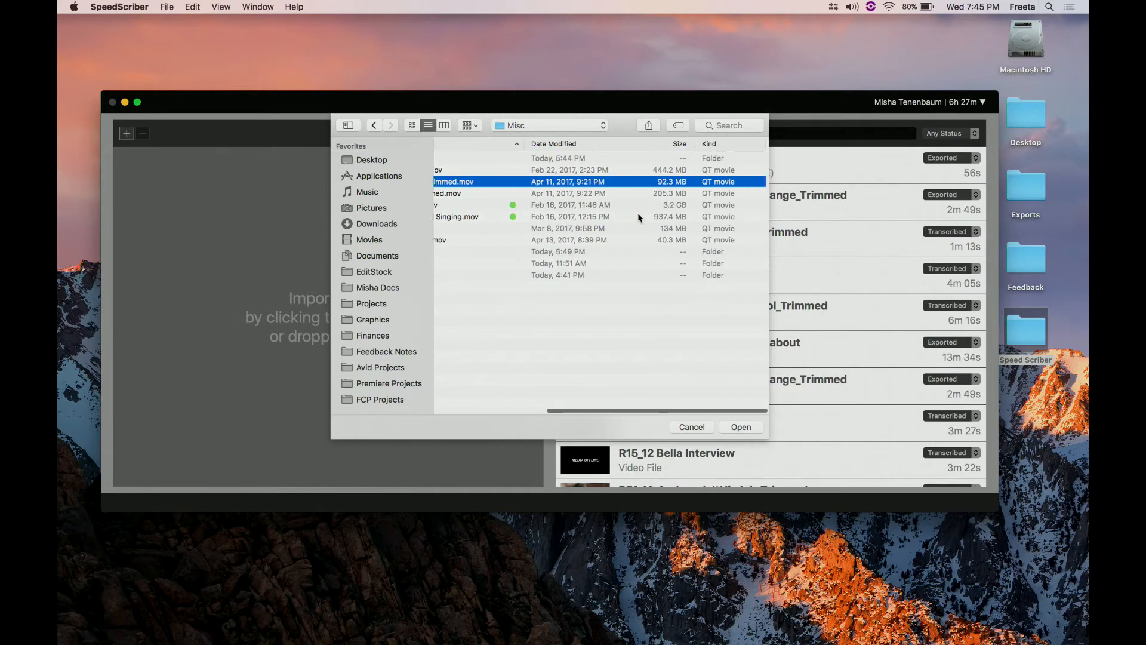
click(562, 220)
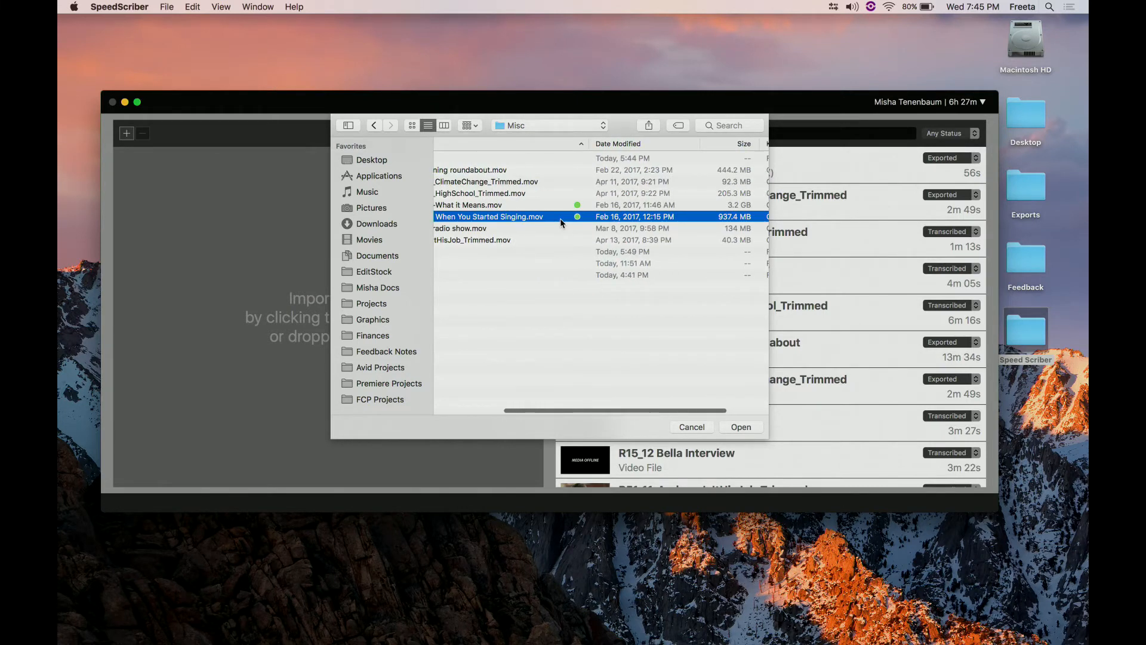
scroll(542, 197, left, 5)
super+click(544, 182)
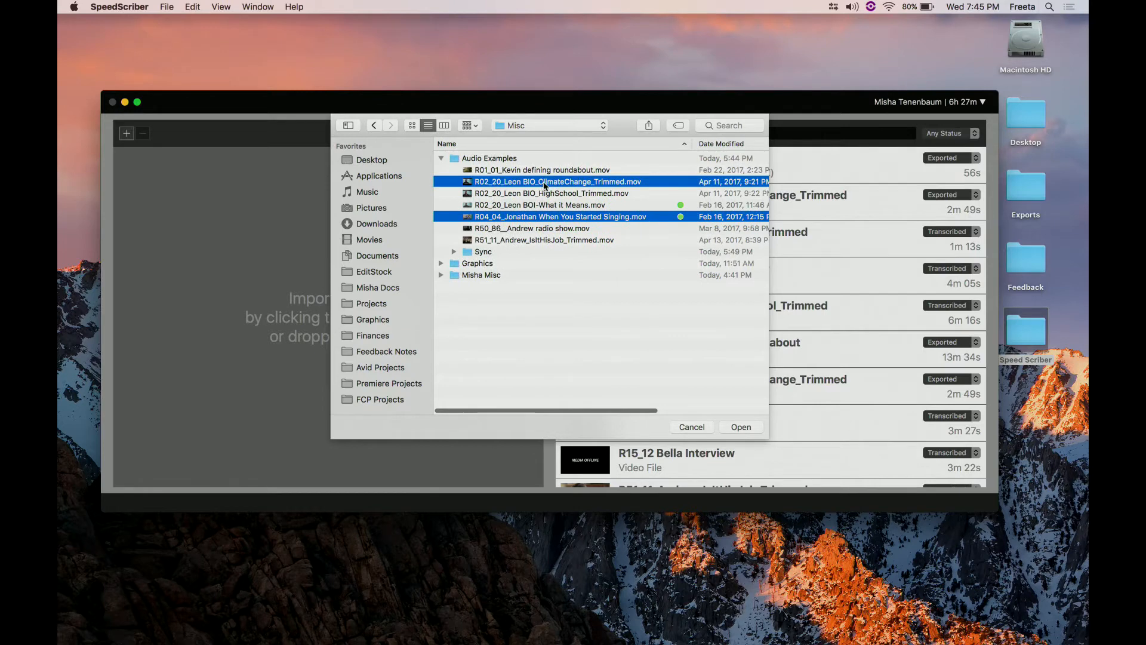
click(757, 426)
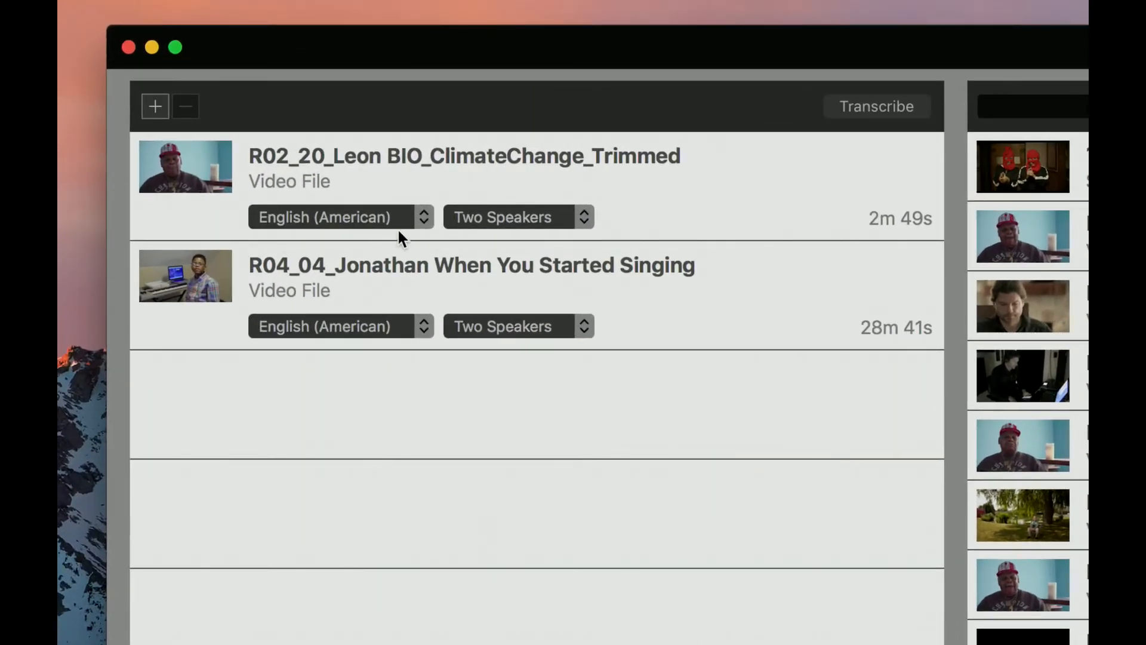
- Review the language options for R02_20_Leon BIO_ClimateChange_Trimmed, and switch its speaker setting to One Speaker and back to Two Speakers
click(421, 217)
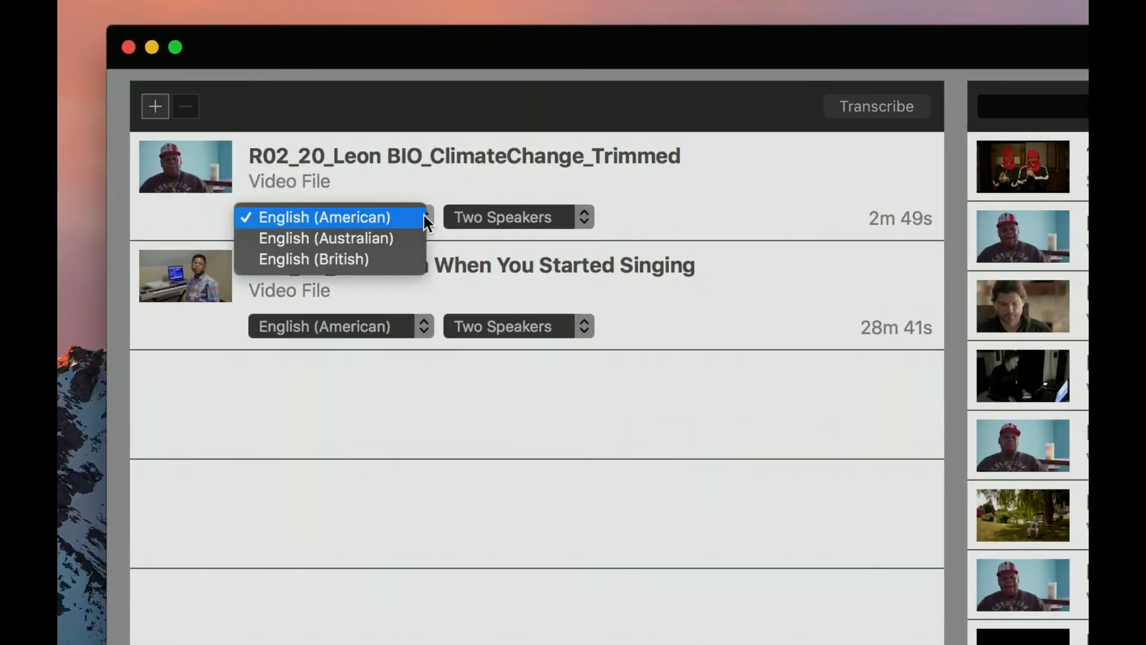
click(434, 269)
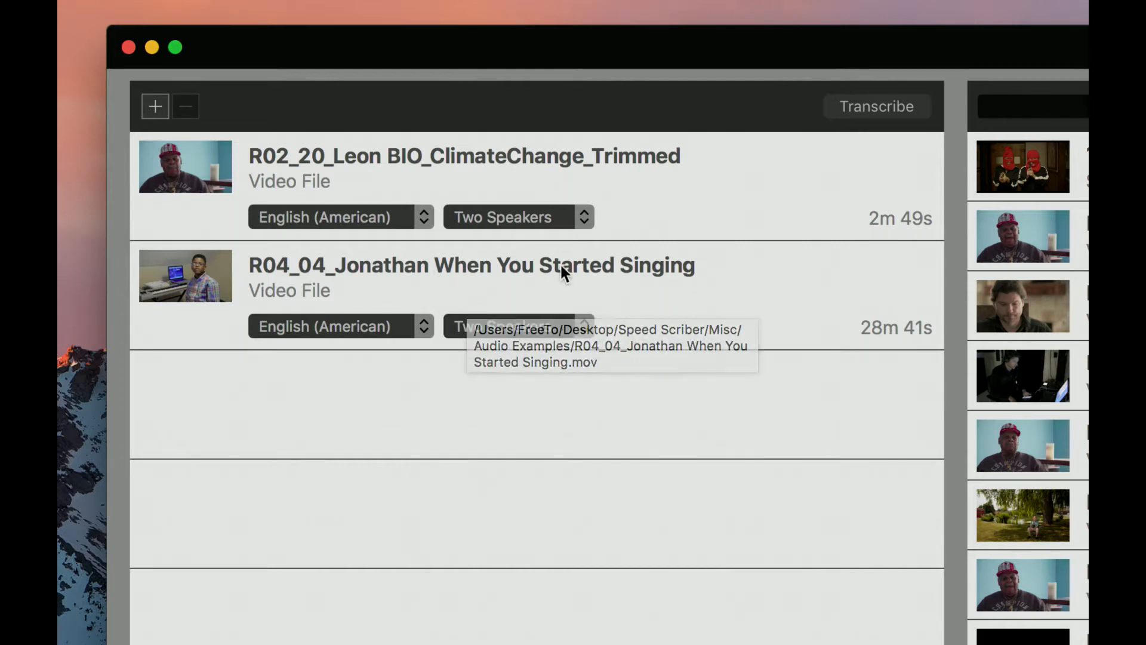
click(585, 218)
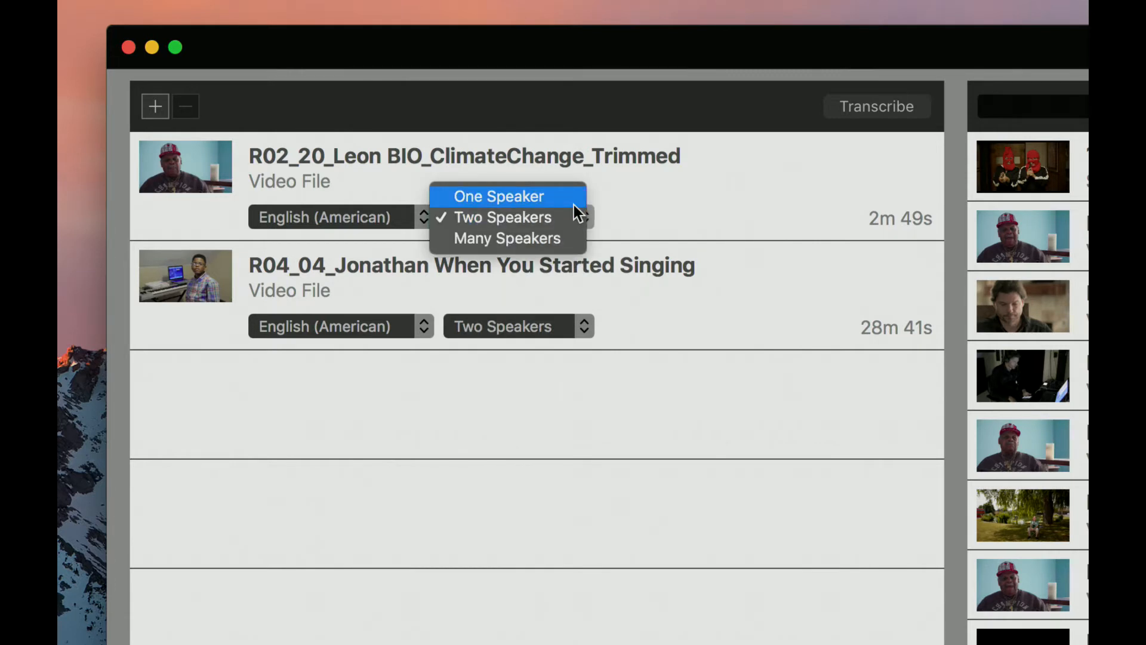
click(575, 206)
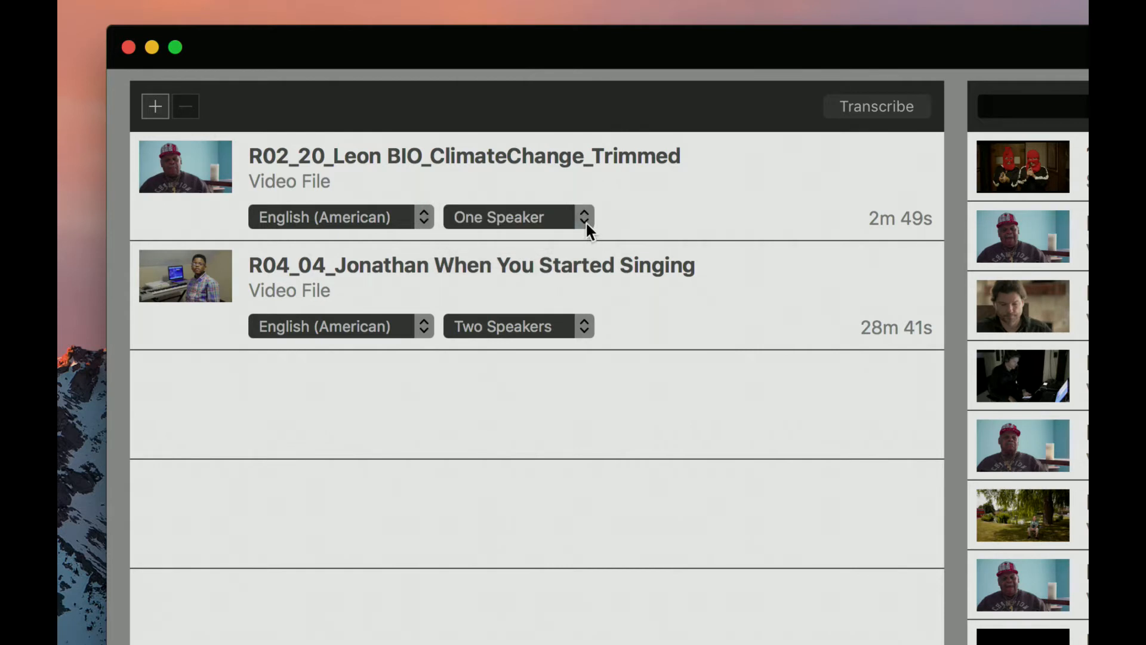
click(586, 221)
click(581, 242)
- Remove R04_04_Jonathan When You Started Singing from the pending files
click(641, 279)
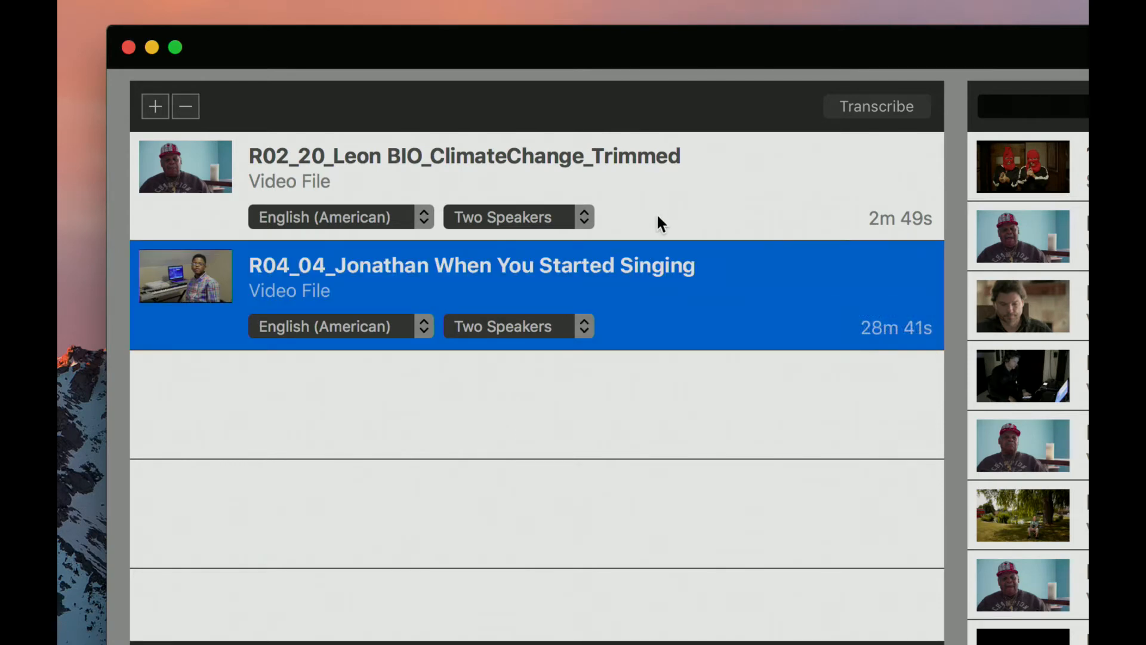
click(660, 213)
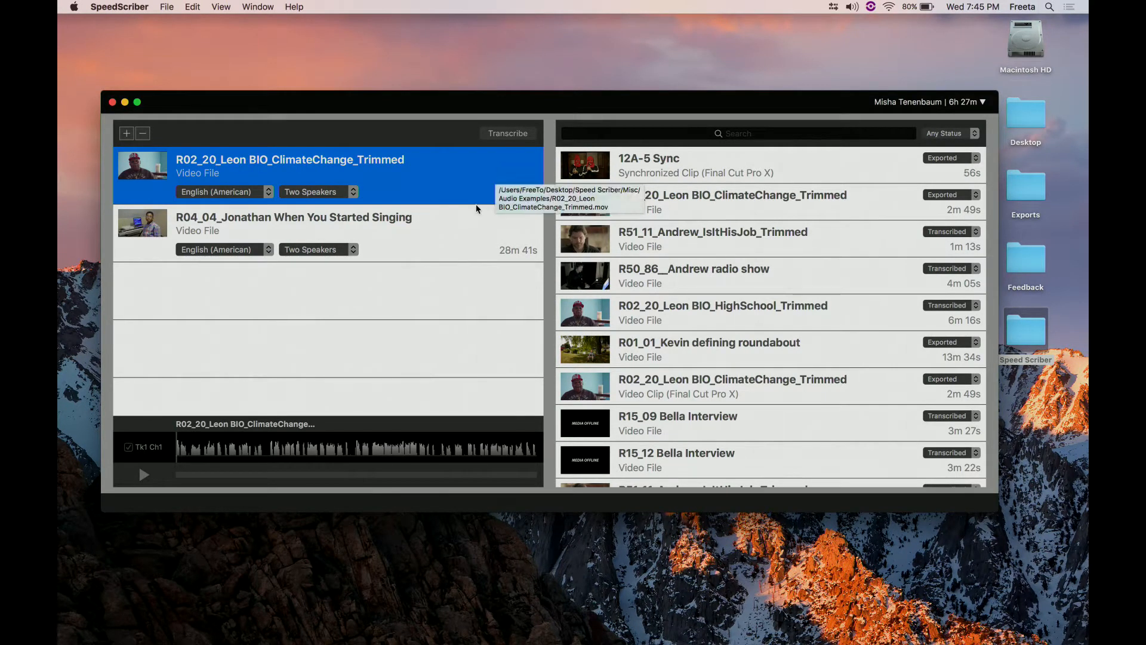
click(470, 220)
key(Delete)
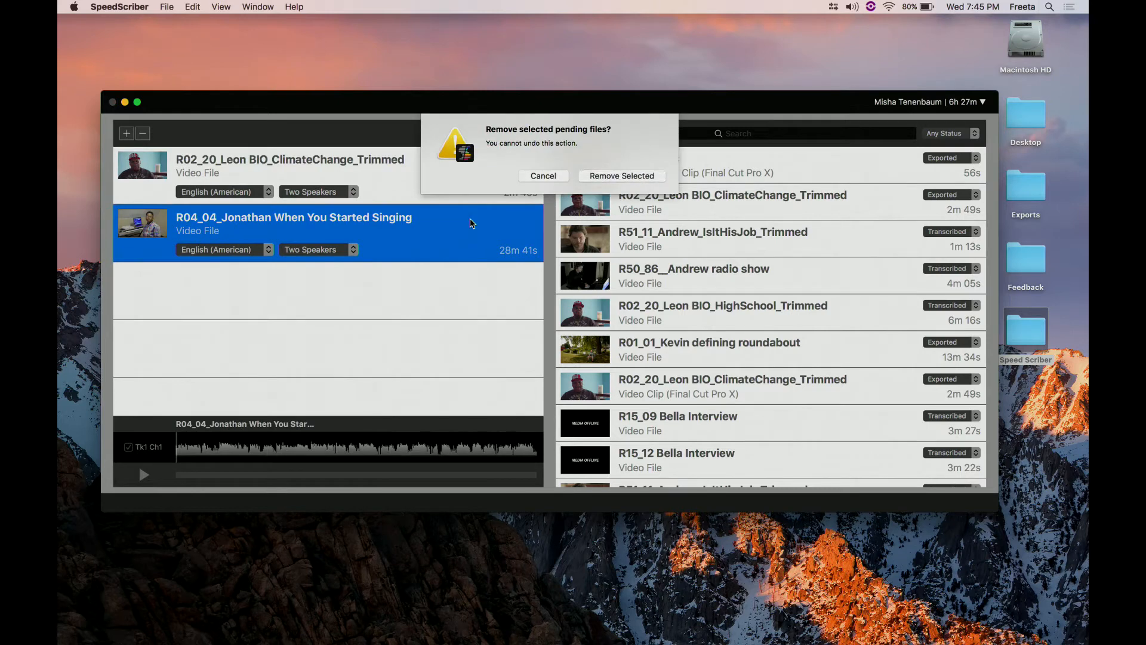
click(616, 175)
- Submit the pending file R02_20_Leon BIO_ClimateChange_Trimmed for transcription
click(449, 182)
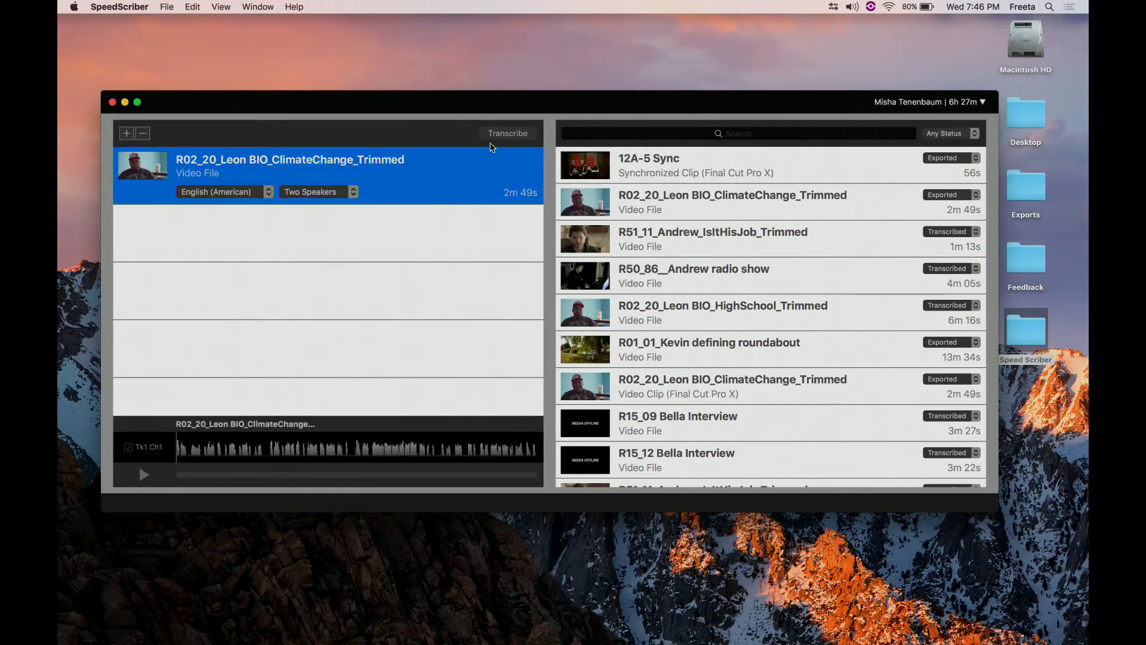
click(501, 134)
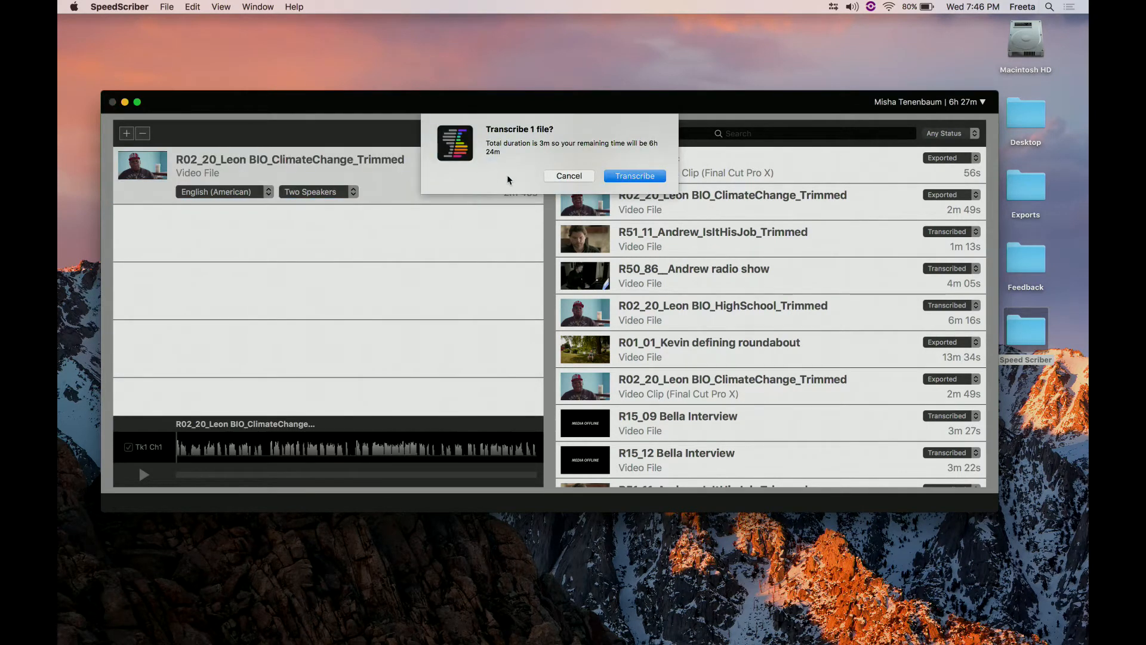
click(637, 175)
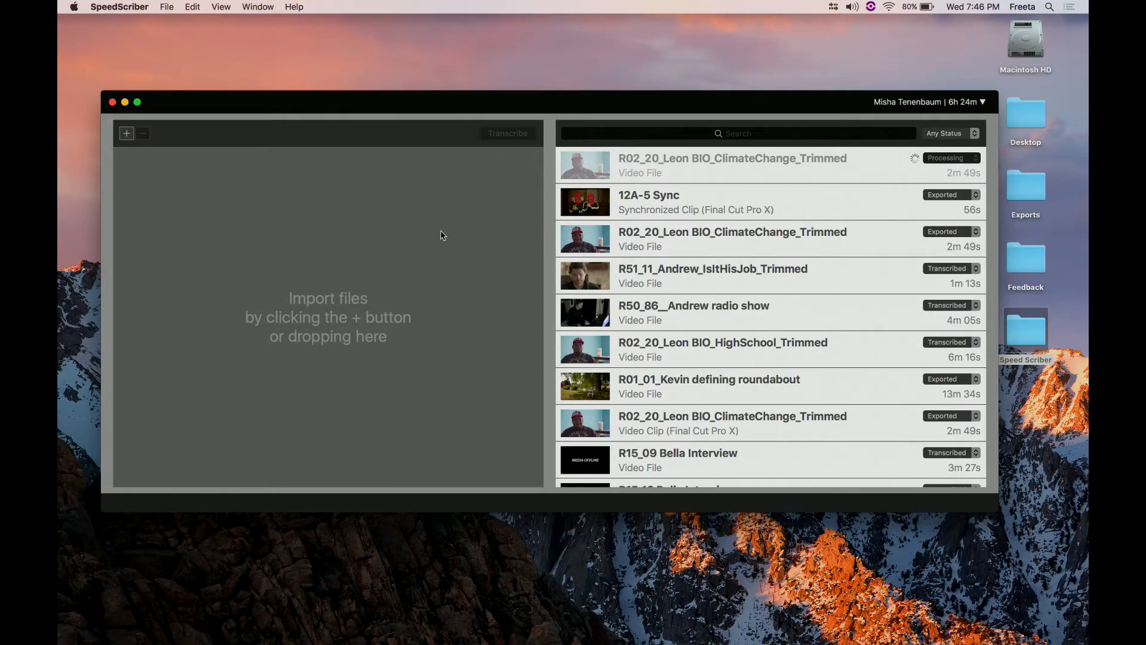
- Import R04_04_Jonathan When You Started Singing.mov from the Audio Examples folder again
click(127, 133)
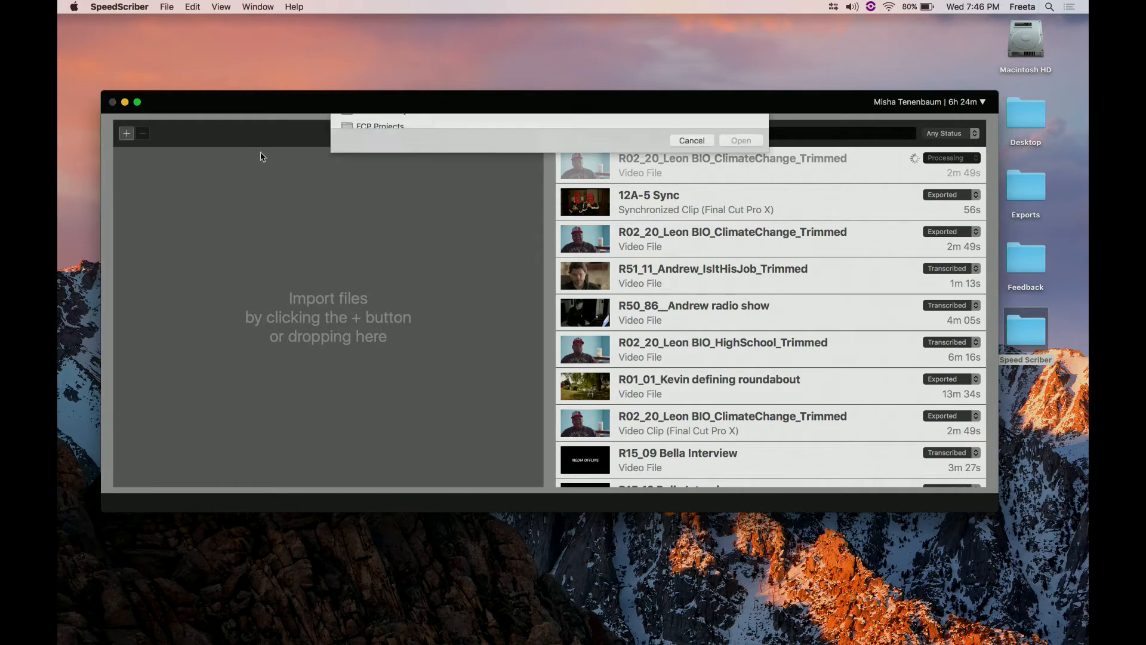
click(651, 216)
scroll(661, 245, right, 5)
scroll(661, 246, left, 5)
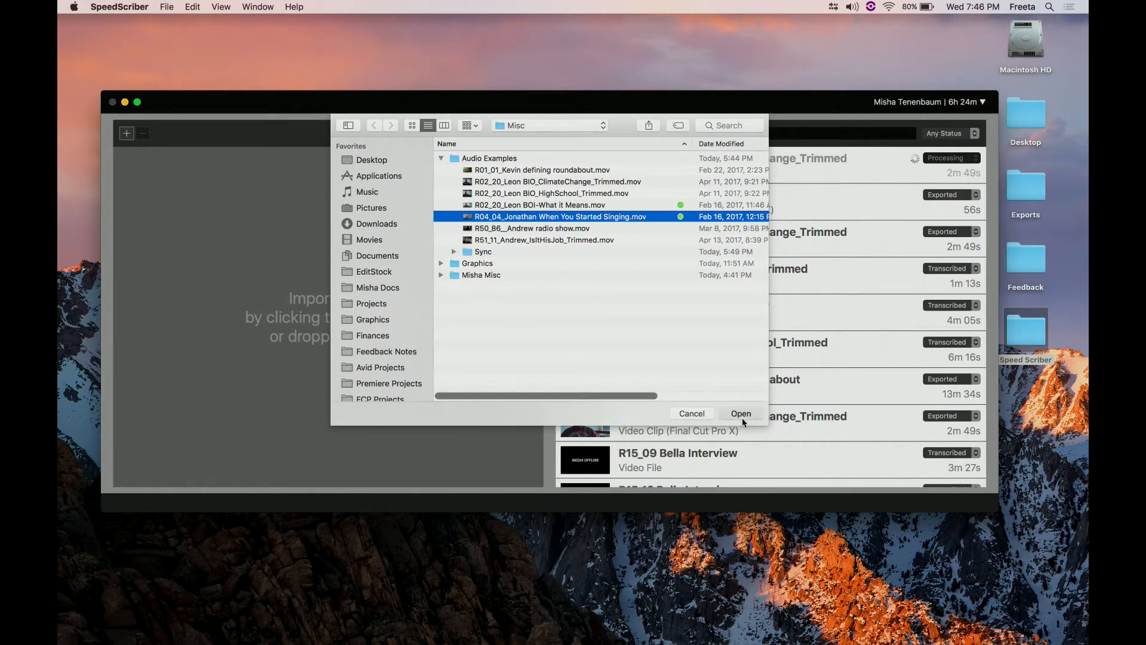
click(742, 416)
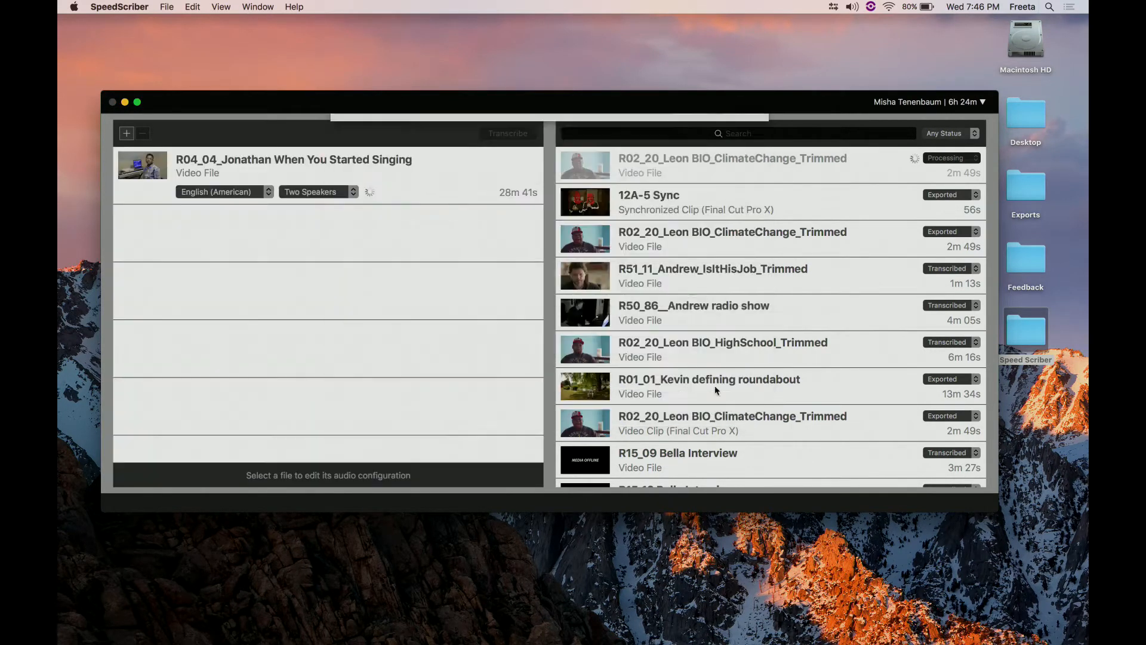
- Remove the newly imported R04_04_Jonathan When You Started Singing from the pending files
click(443, 191)
key(BackSpace)
click(612, 174)
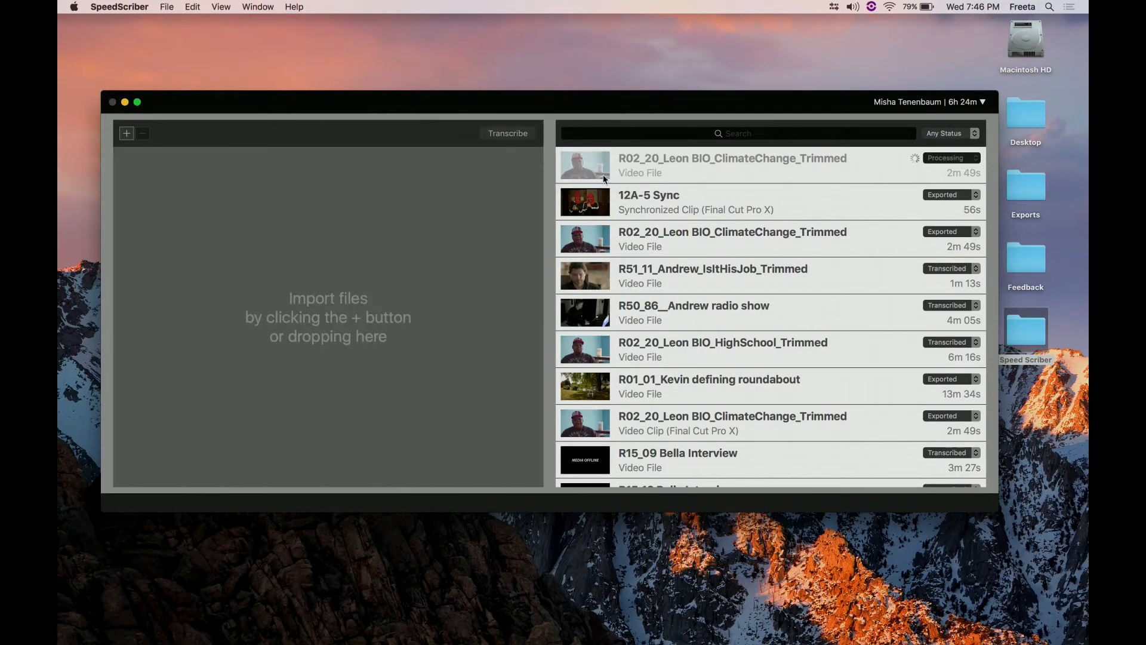
- Import R02_20_Leon BOI-What it Means.mov from the Audio Examples folder and select it to show its audio configuration
click(127, 133)
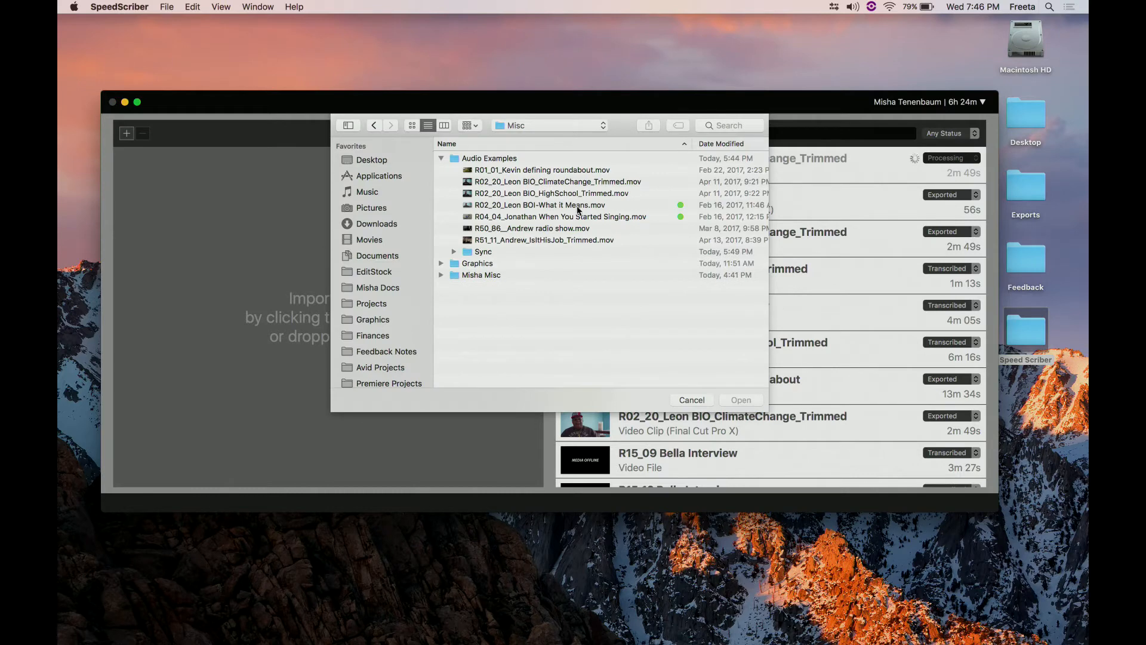
click(584, 204)
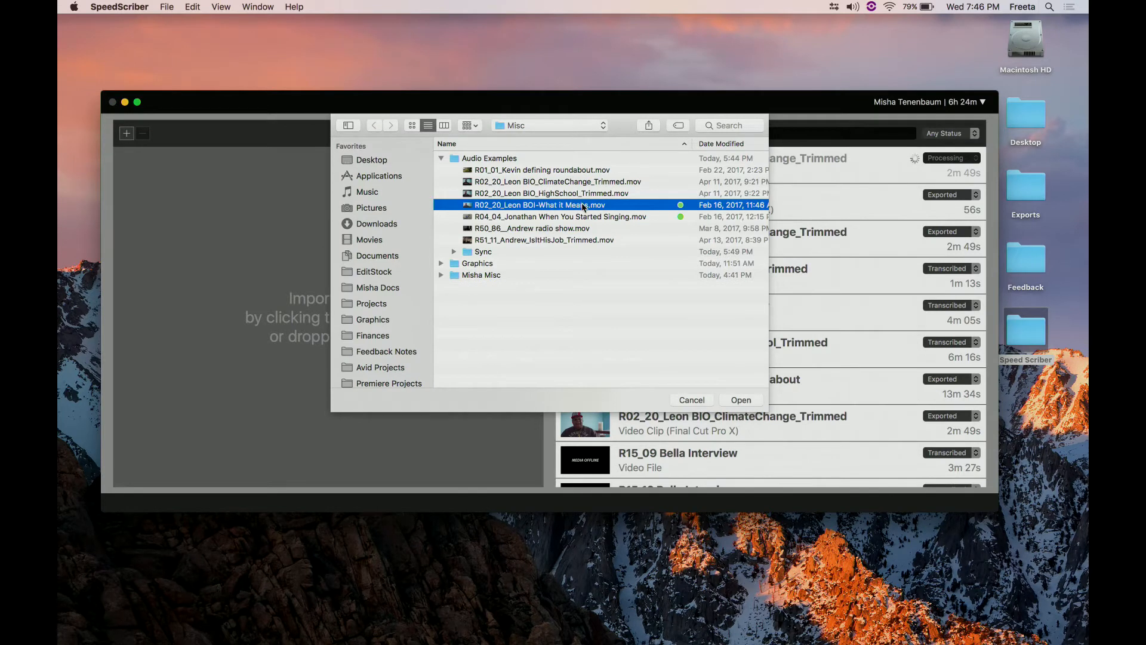
click(749, 400)
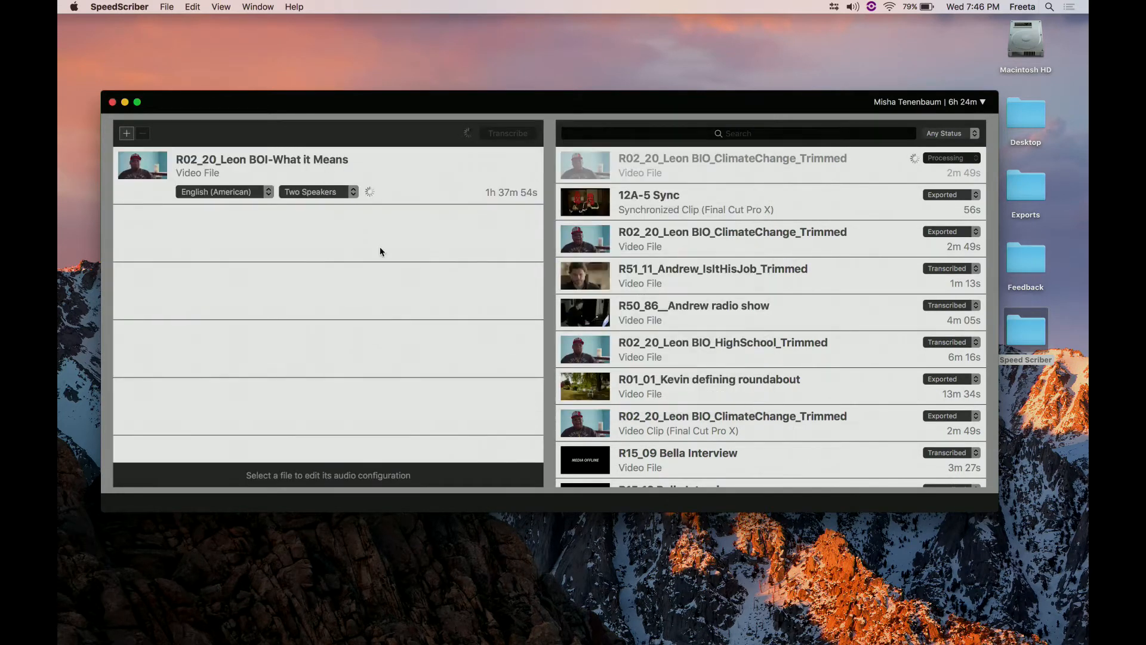
click(449, 181)
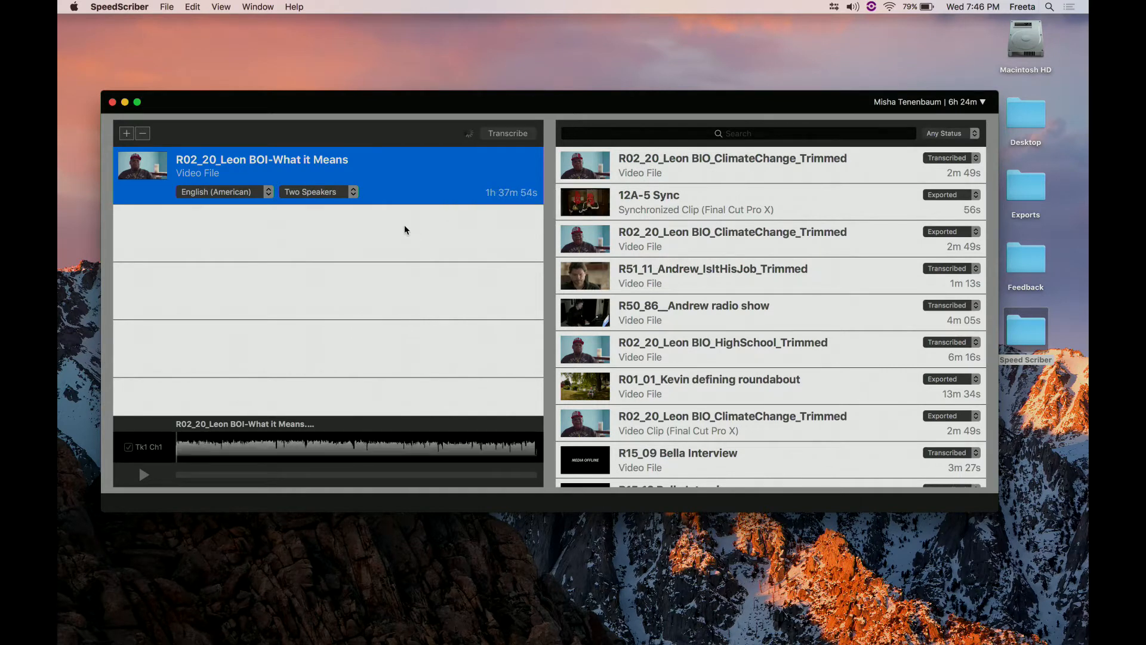
- Submit the pending file R02_20_Leon BOI-What it Means for transcription and confirm the request
mouse_move(456, 109)
mouse_down()
mouse_move(474, 107)
mouse_move(467, 113)
mouse_up()
click(517, 138)
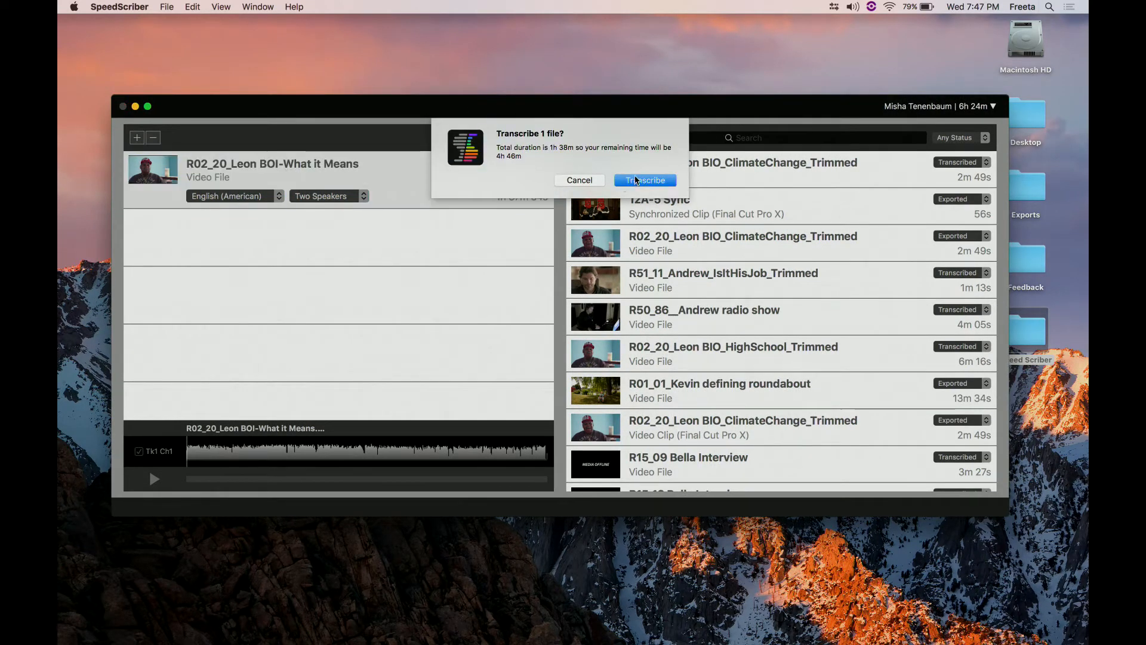
click(637, 180)
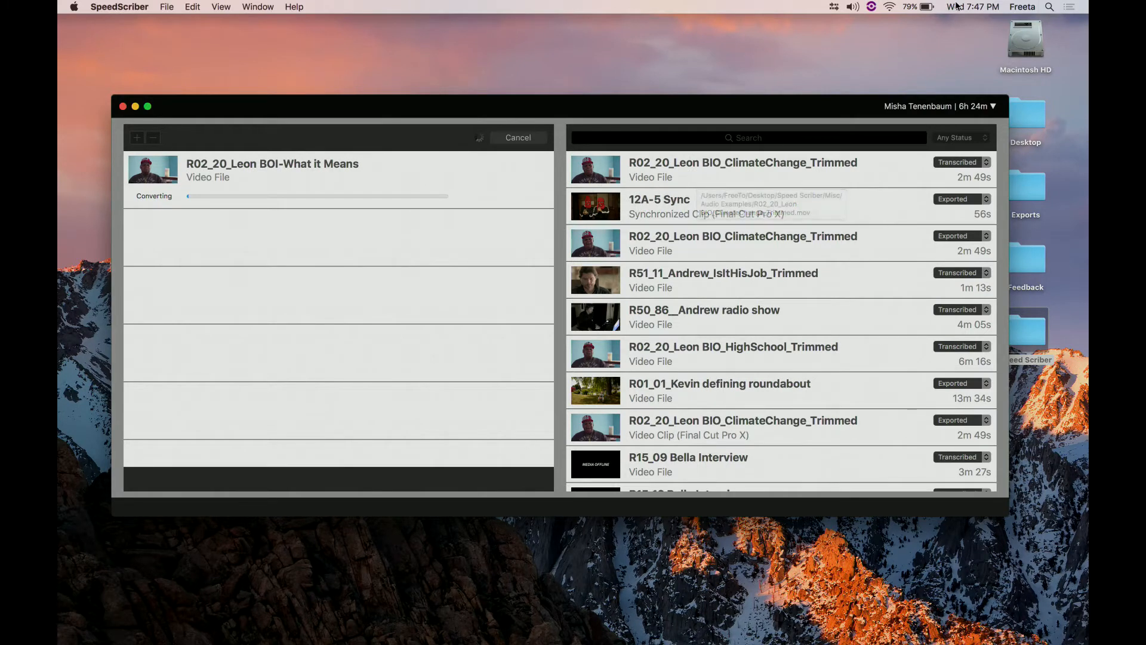
- Open the transcribed R02_20_Leon BIO_ClimateChange_Trimmed at the head of the file list, play it at 1.5x speed and pause
double_click(813, 172)
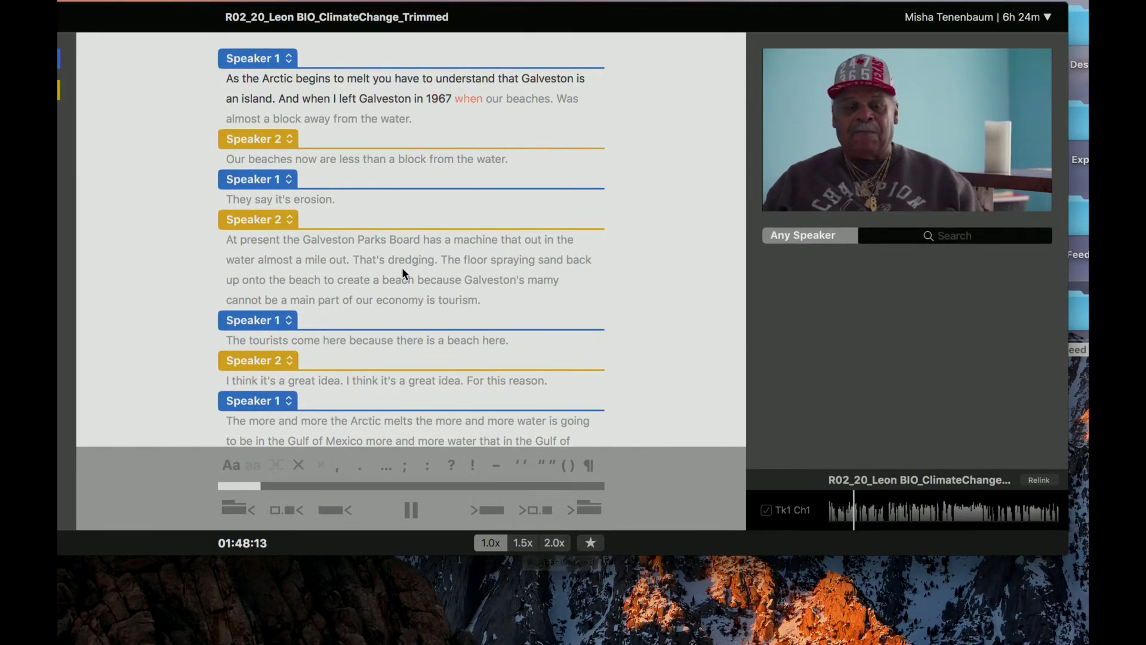
click(467, 98)
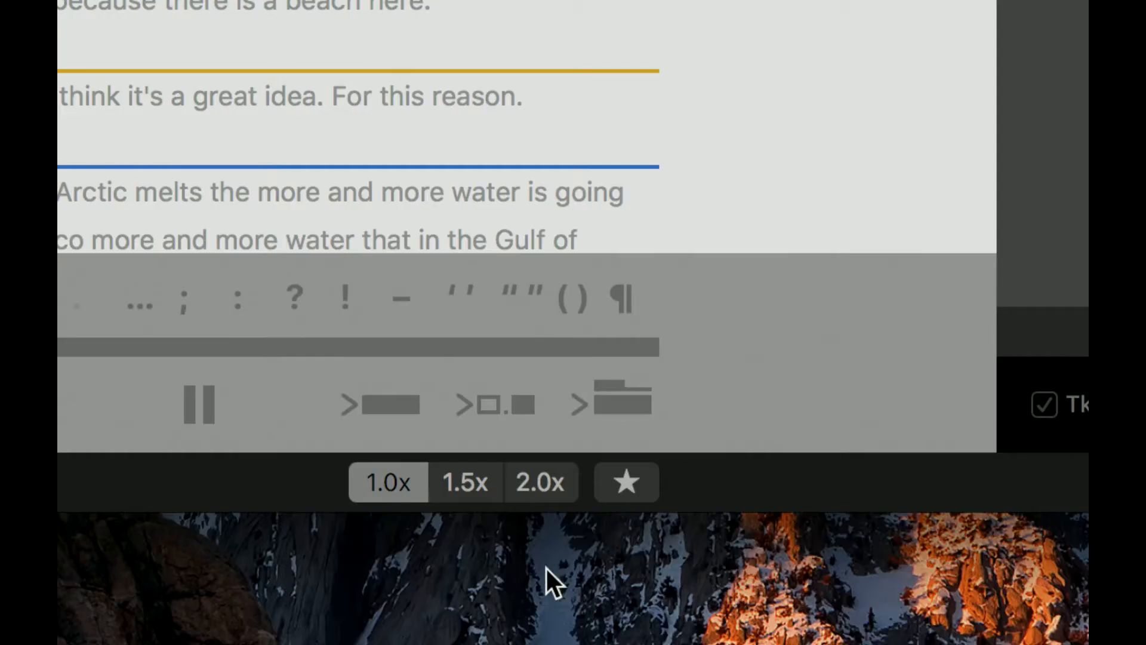
click(465, 493)
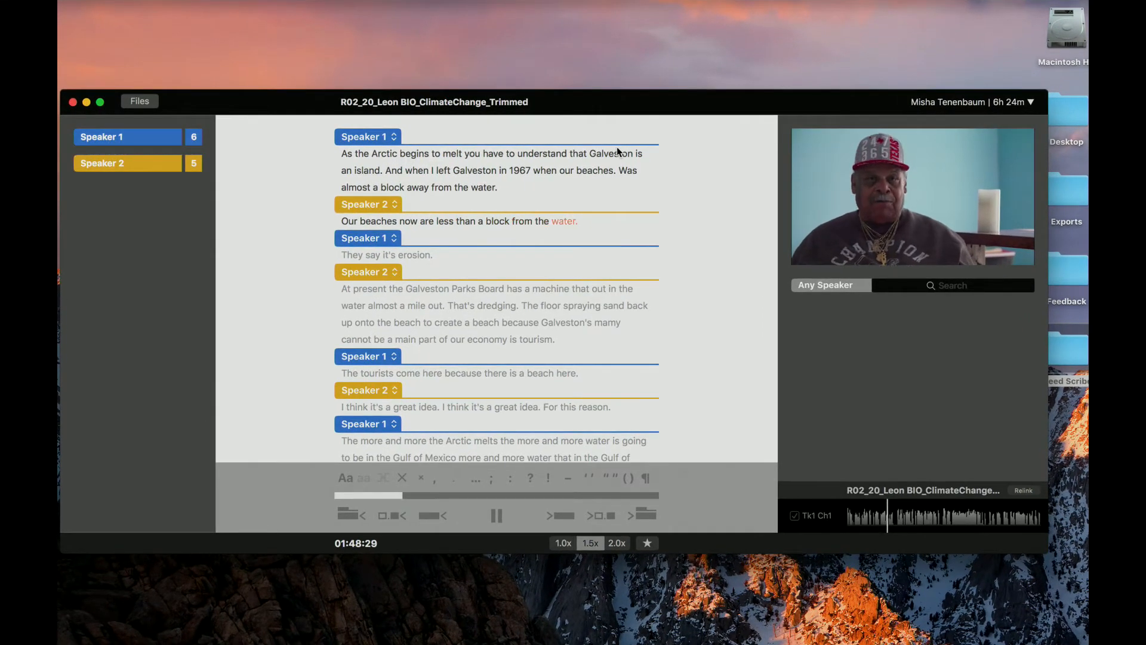
key(space)
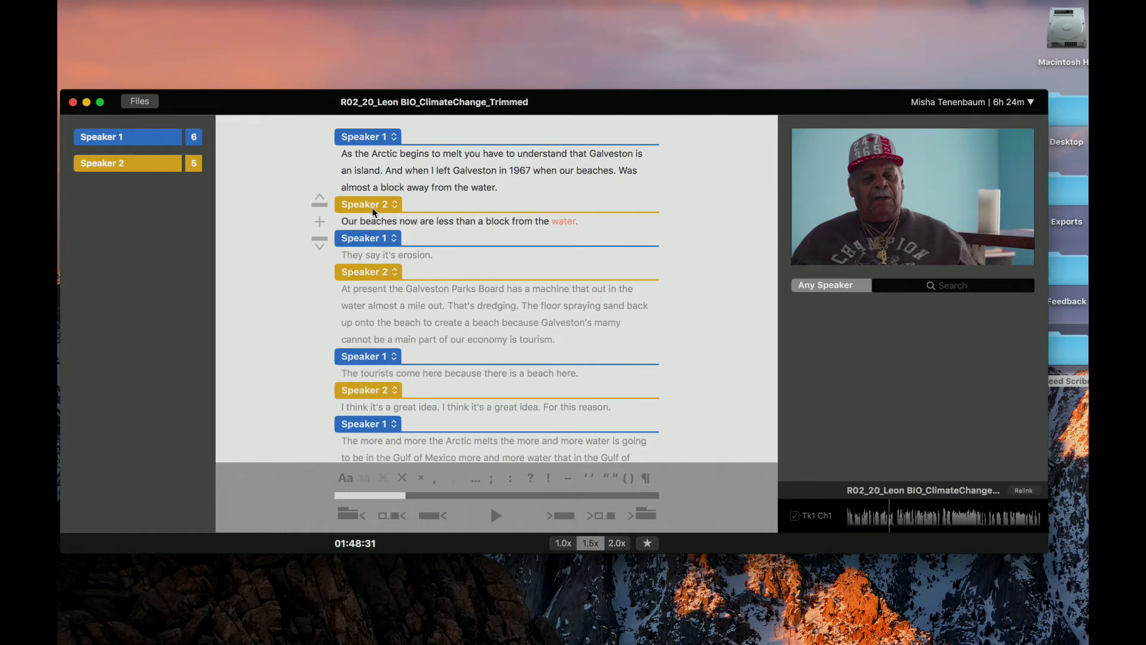
- Reassign the Speaker 2 paragraphs beginning "Our beaches now" and "At present the Galveston Parks Board" to Speaker 1
click(395, 204)
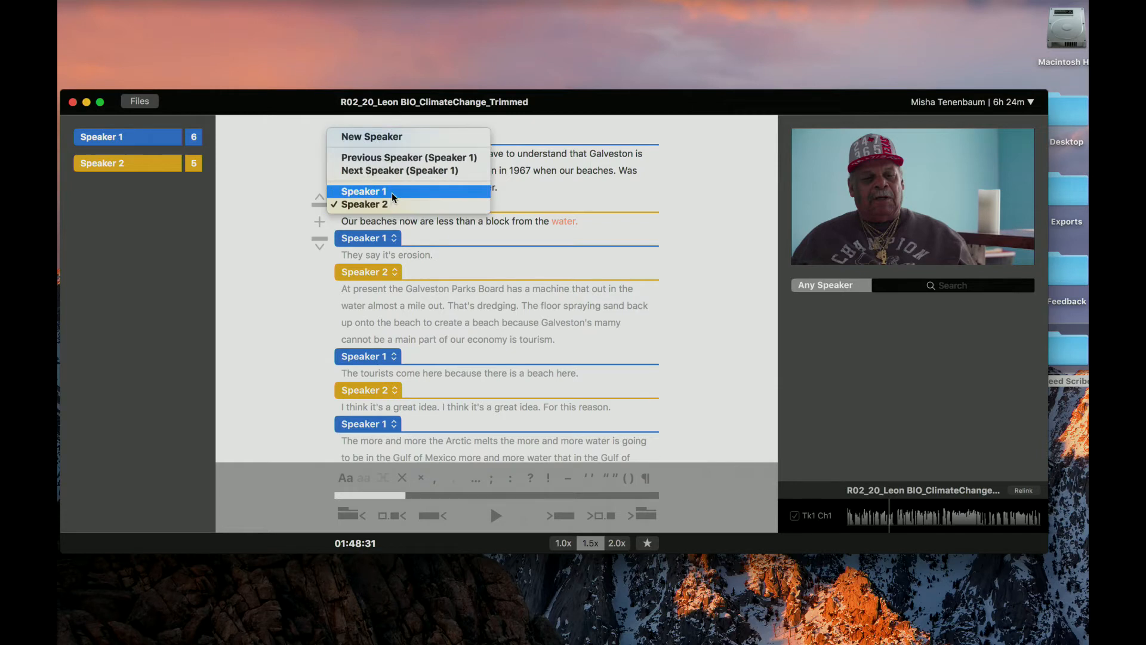
click(394, 189)
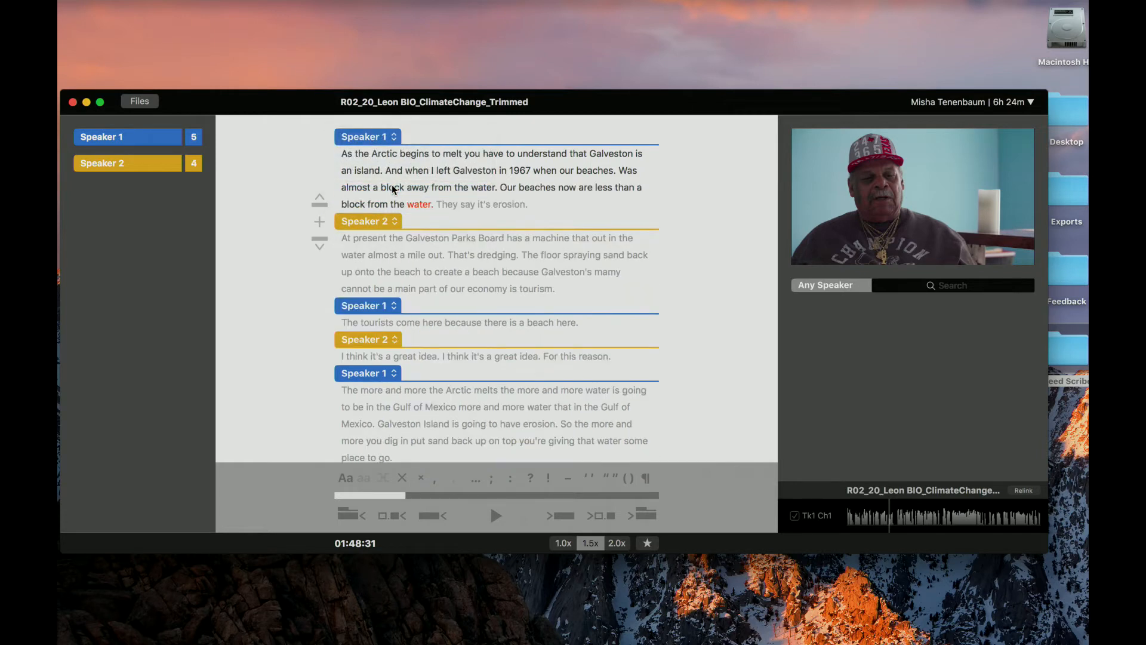
click(397, 222)
click(397, 207)
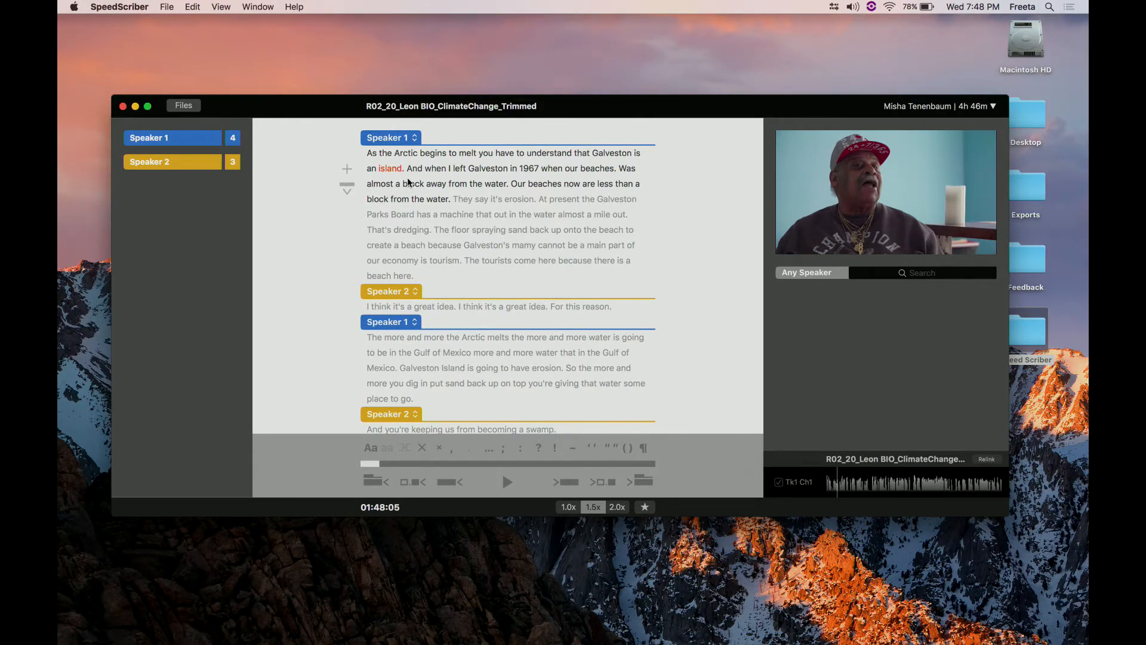
- Switch the punctuation after "island" between comma and period in the first paragraph, and finally remove it
key(comma)
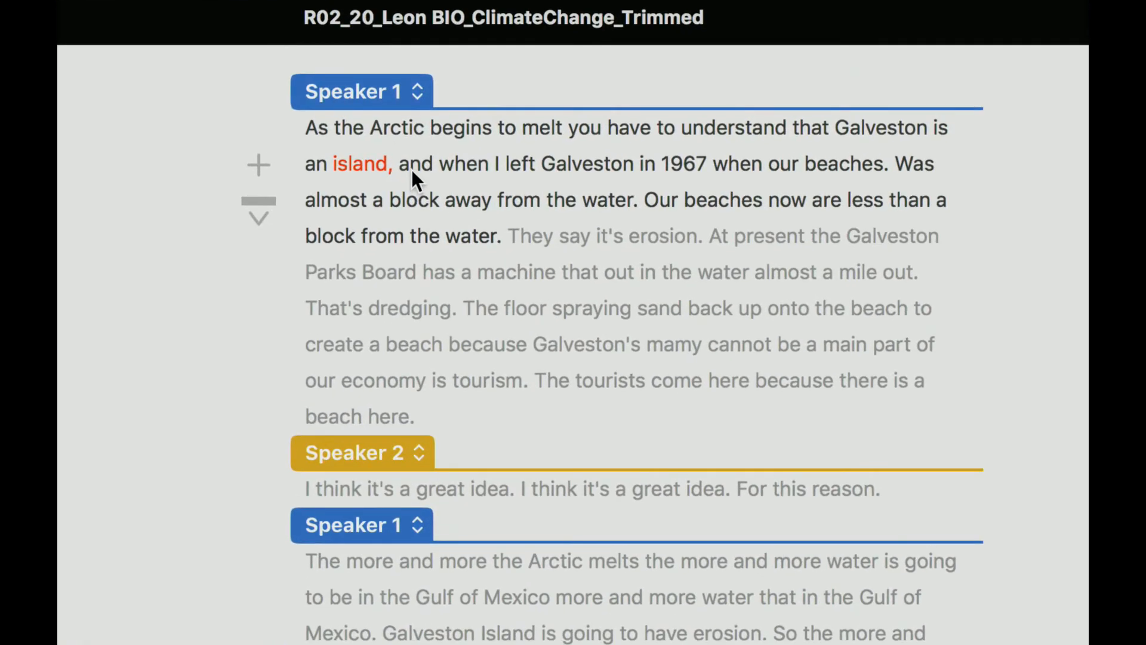
key(period)
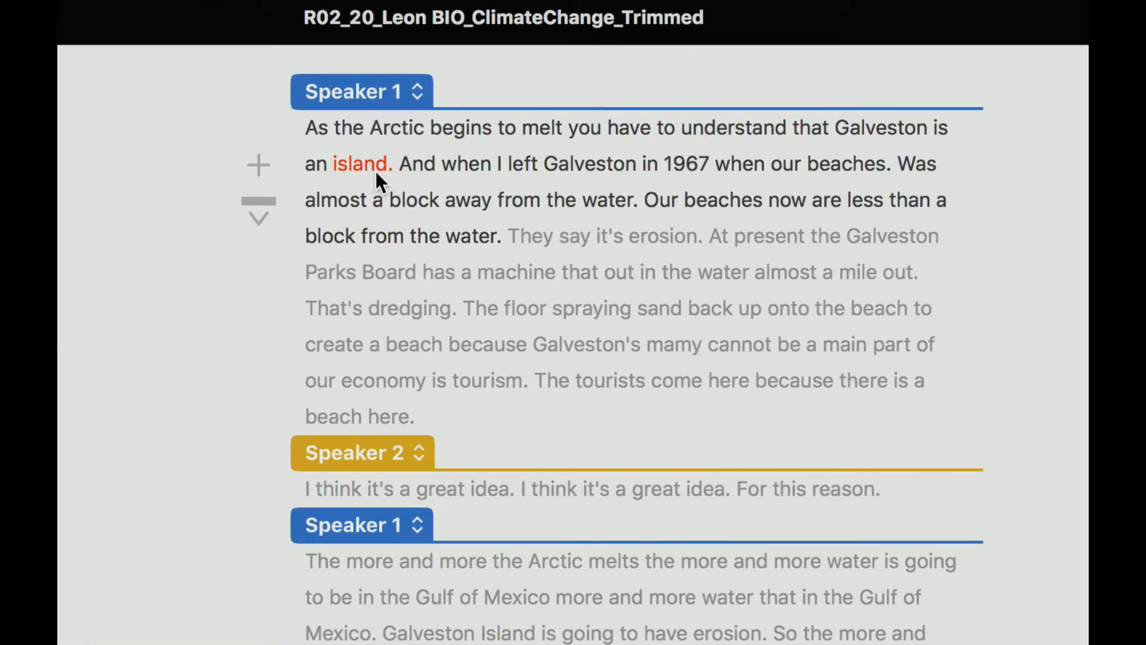
key(comma)
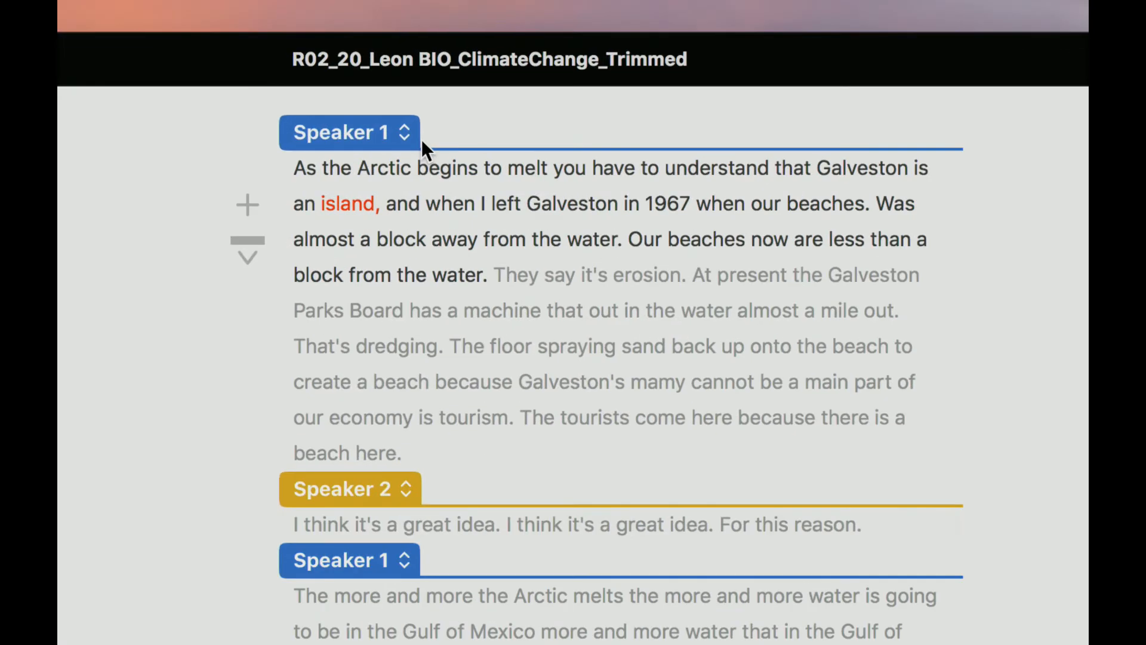
key(BackSpace)
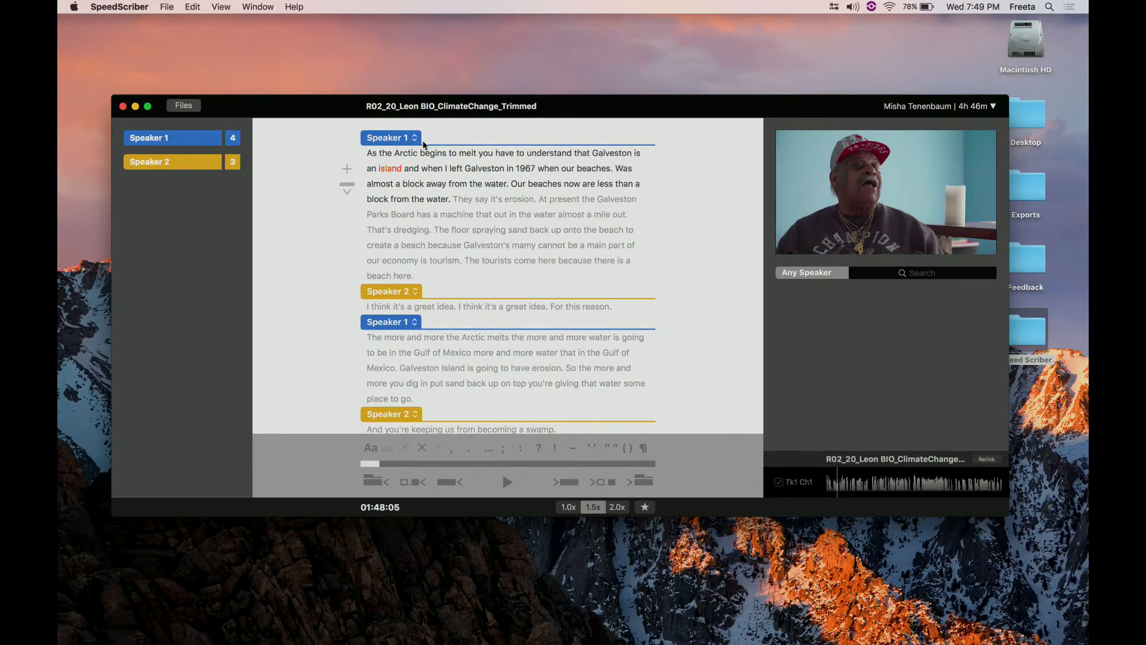
- Export the transcript as a PDF into the Exports folder on the Desktop
drag(558, 104, 545, 95)
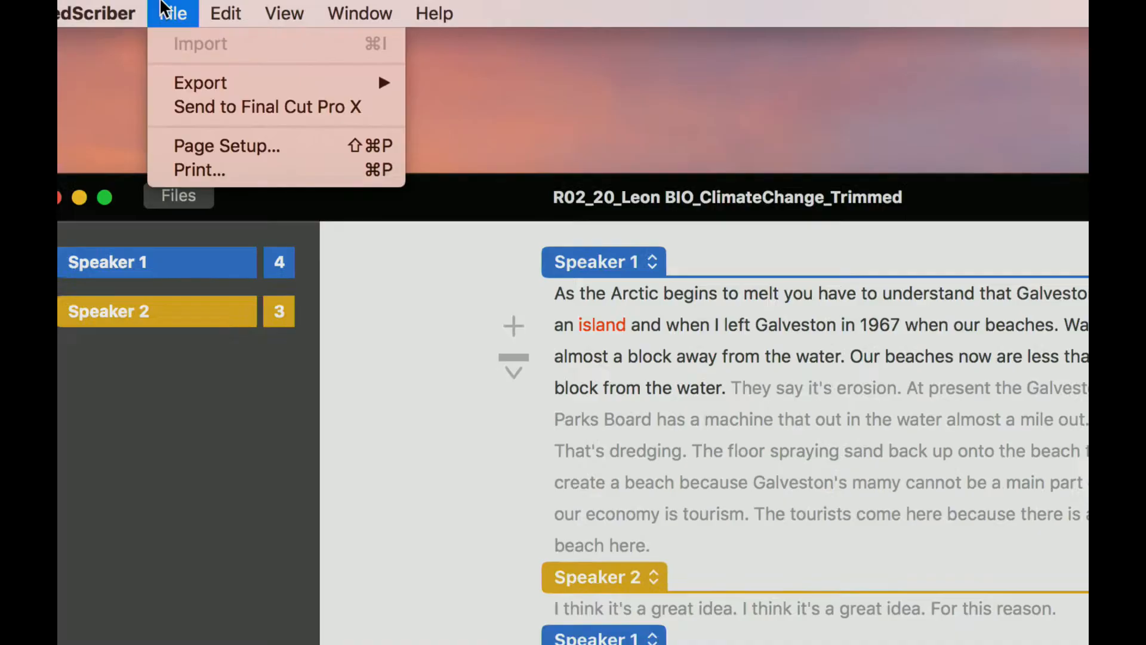
mouse_move(256, 95)
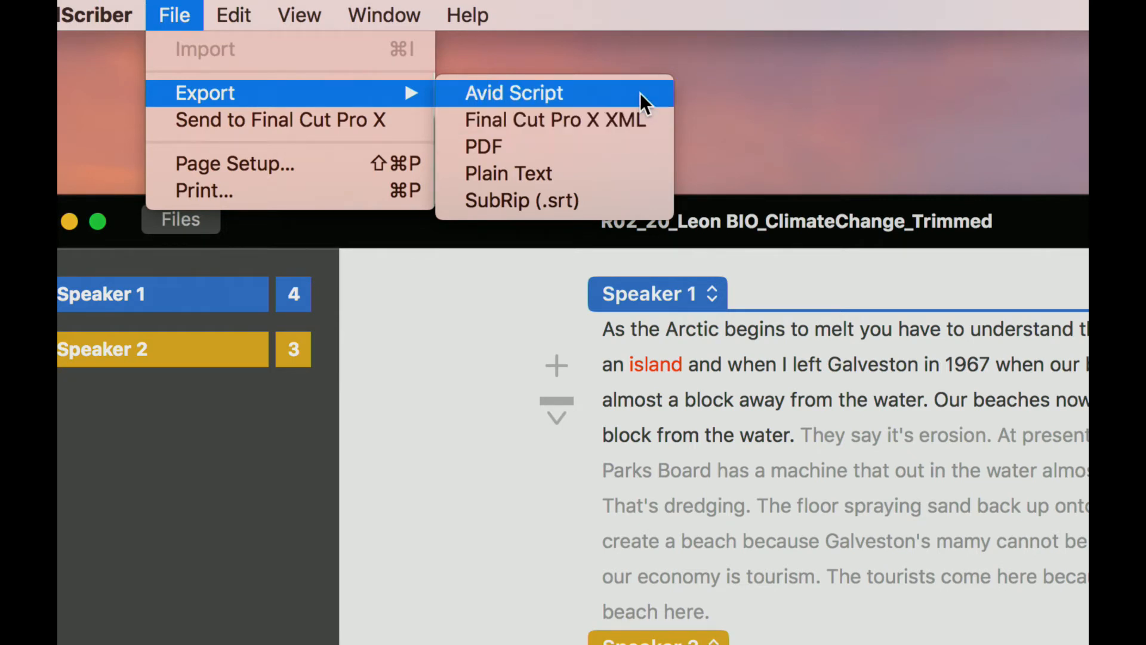
click(634, 149)
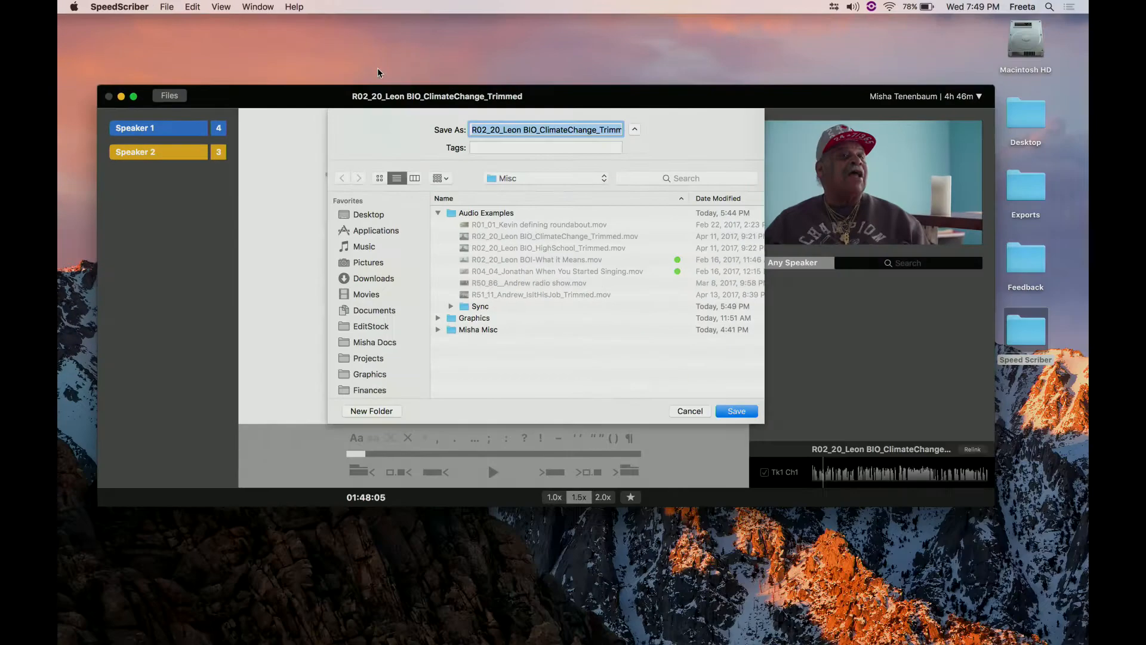
click(503, 178)
click(506, 190)
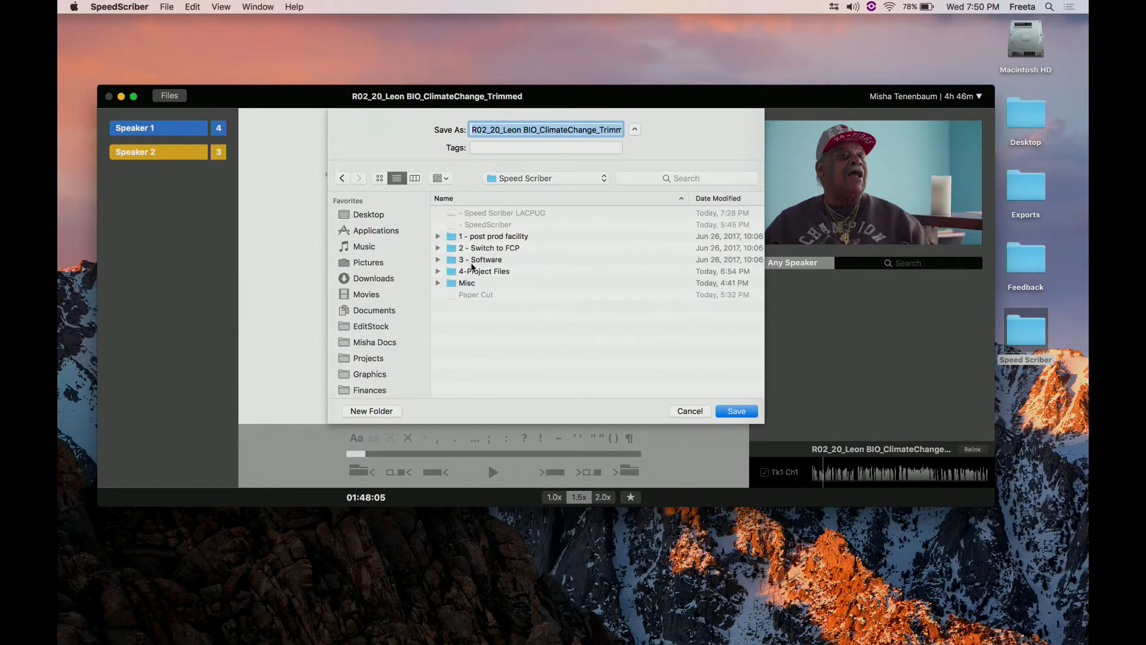
click(503, 178)
click(501, 189)
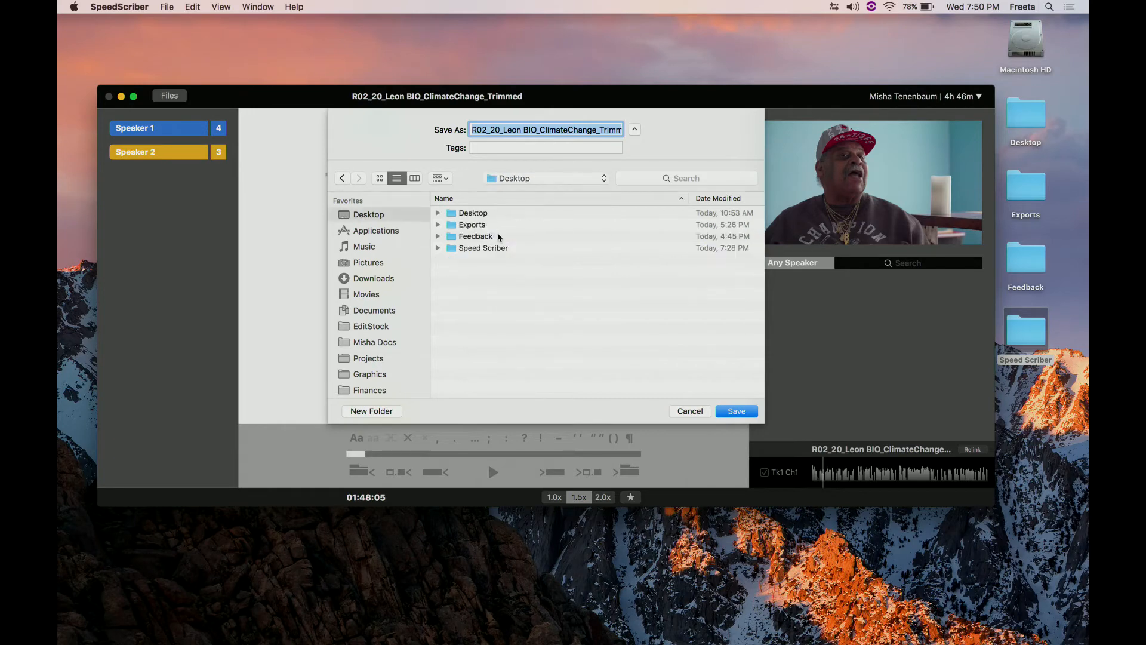
click(488, 228)
double_click(489, 228)
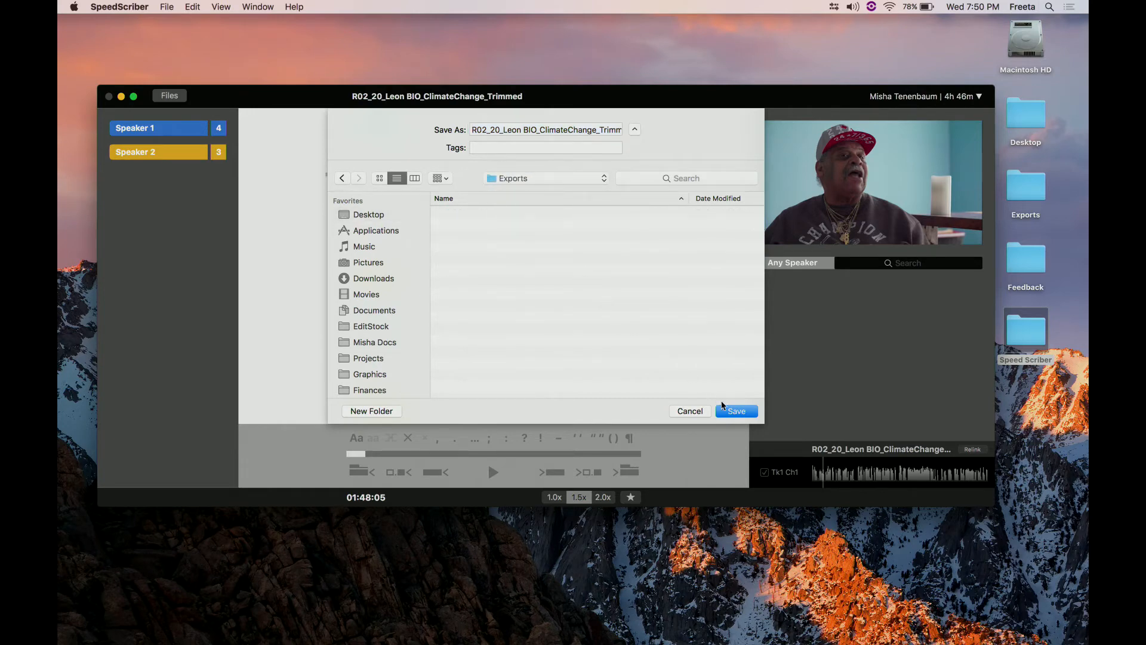
click(735, 413)
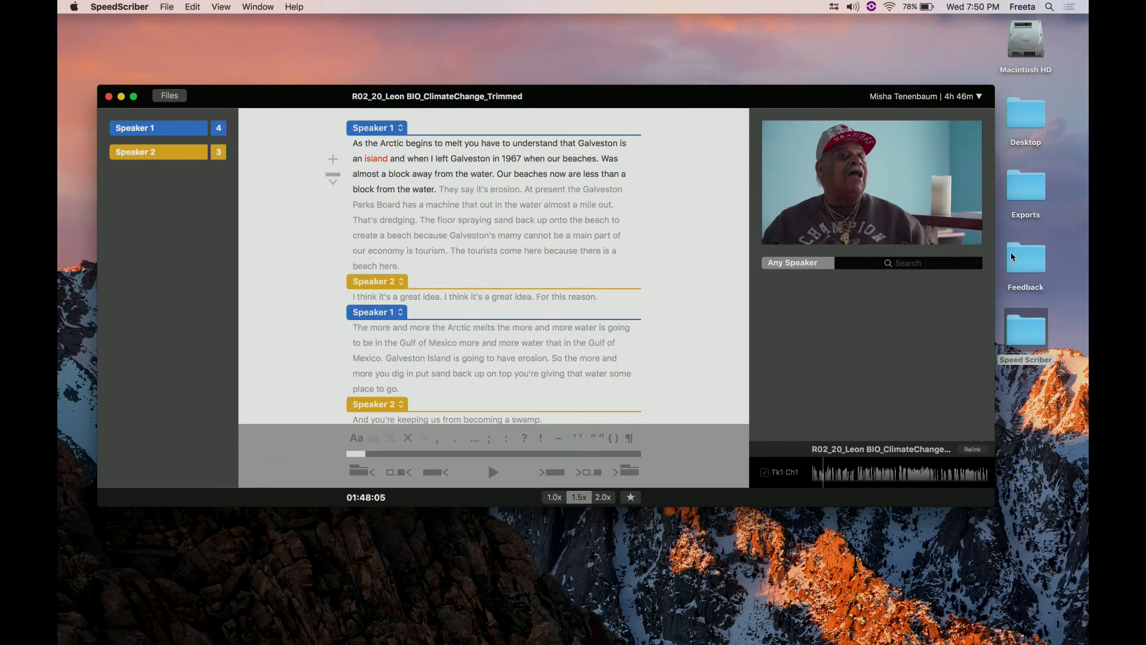
- Open the exported PDF from the Exports folder in Preview, examine its timestamps and selectable text, and quit Preview
double_click(1030, 200)
click(573, 164)
double_click(573, 162)
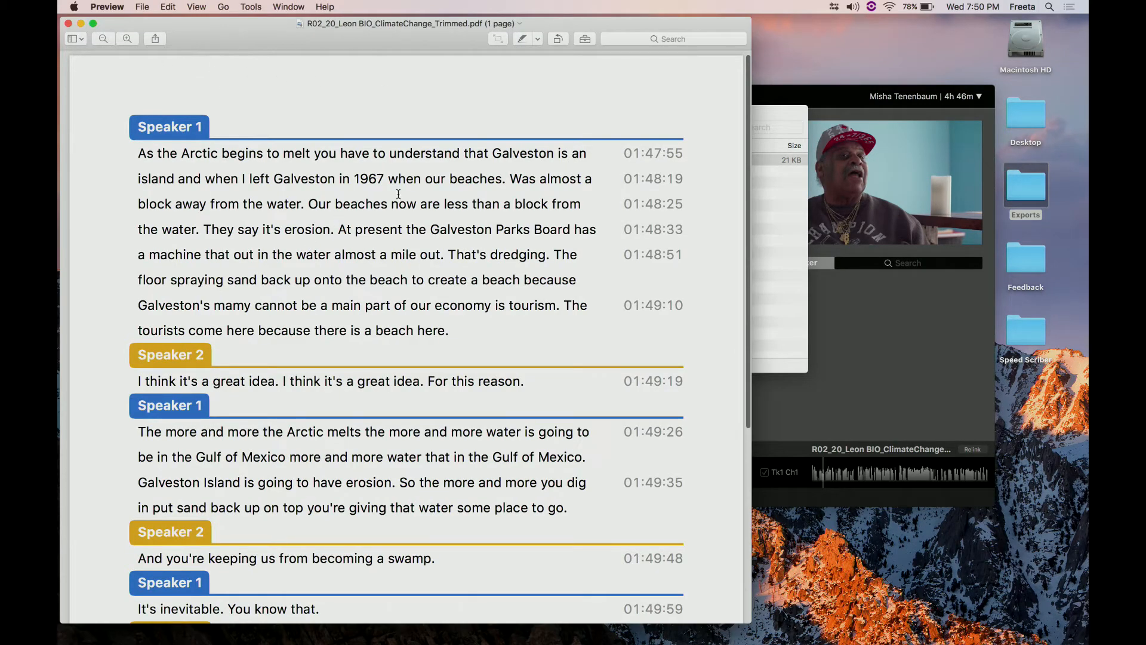
drag(633, 154, 678, 154)
drag(523, 152, 355, 154)
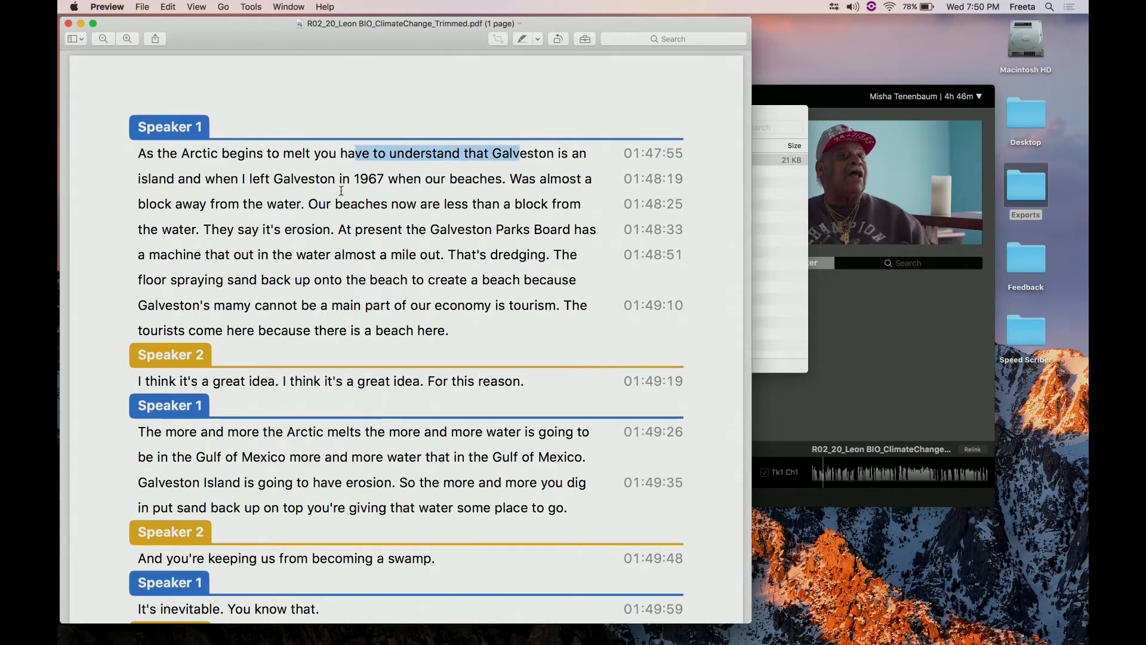
click(300, 353)
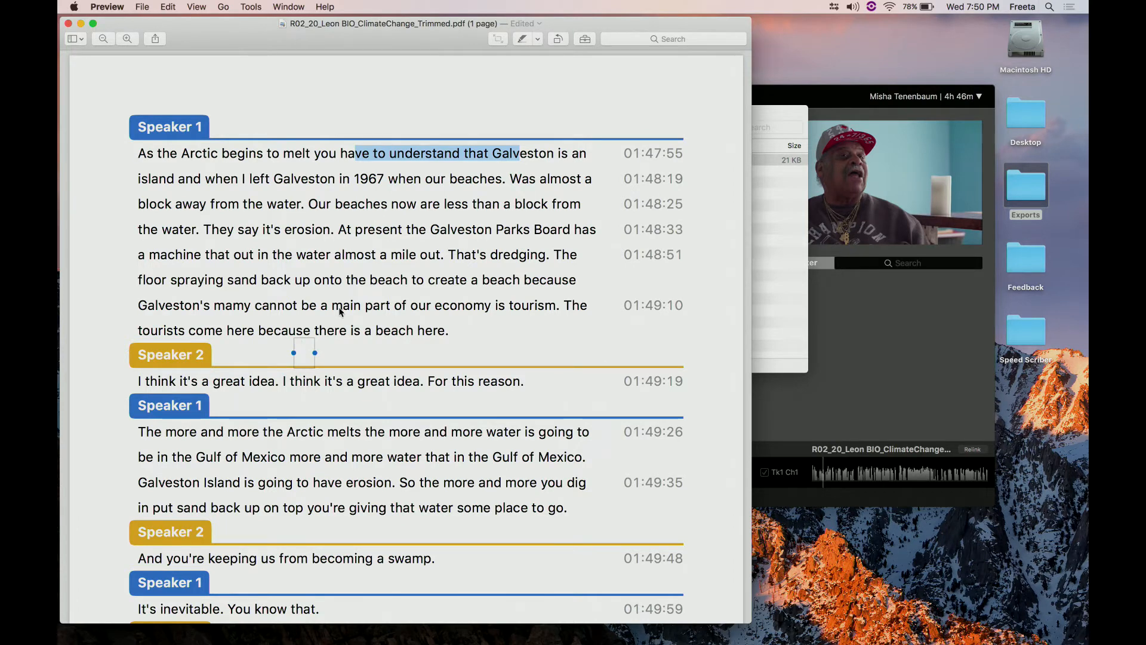
key(super+q)
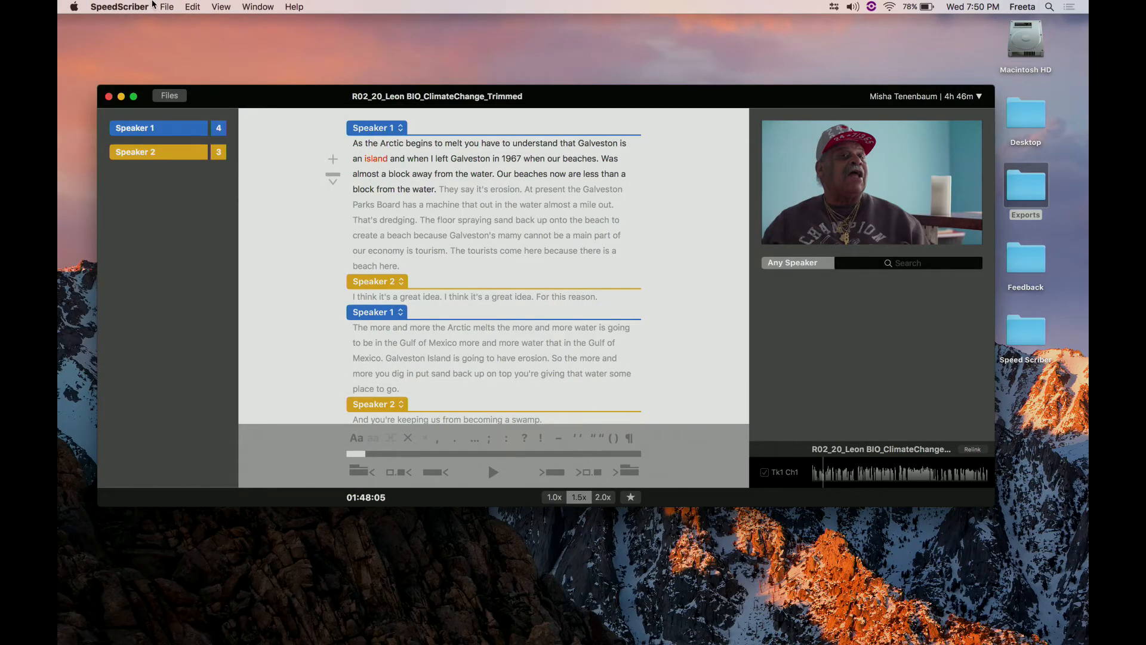
- Export the transcript as Plain Text into the Exports folder with timestamps at Change of Speaker
click(167, 7)
mouse_move(180, 38)
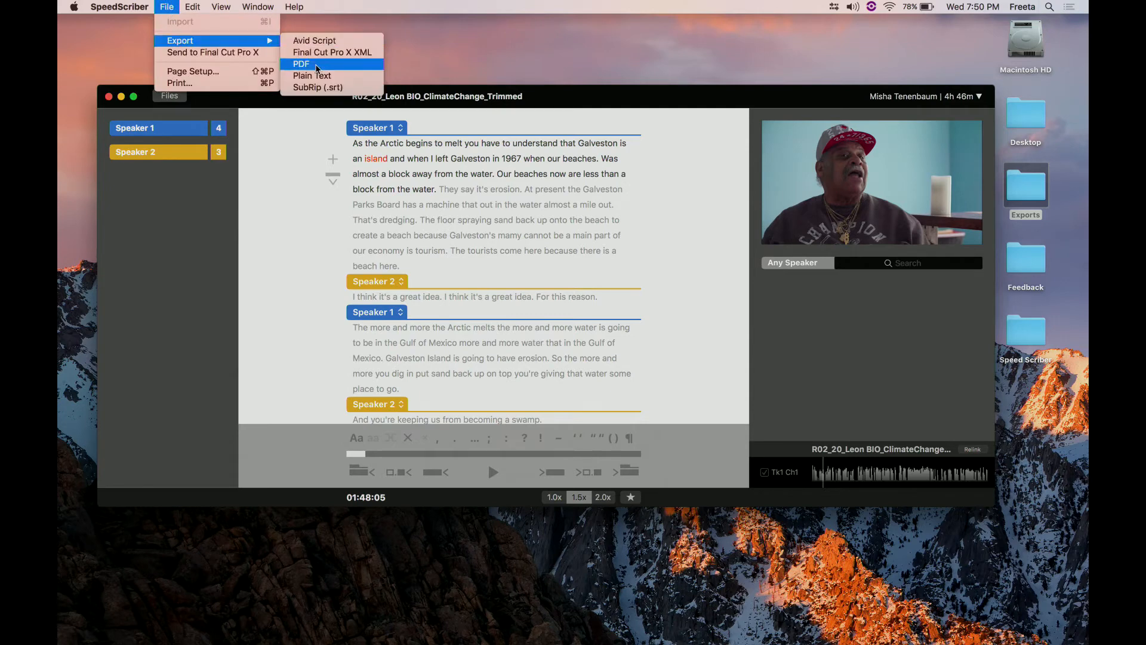
click(323, 76)
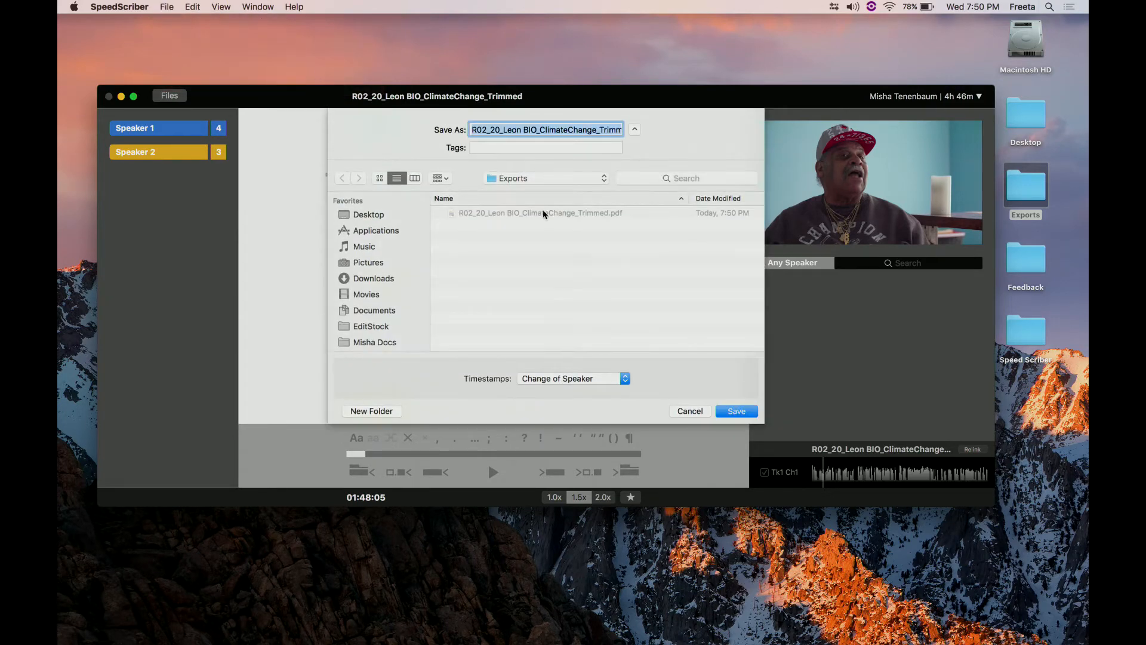
click(739, 416)
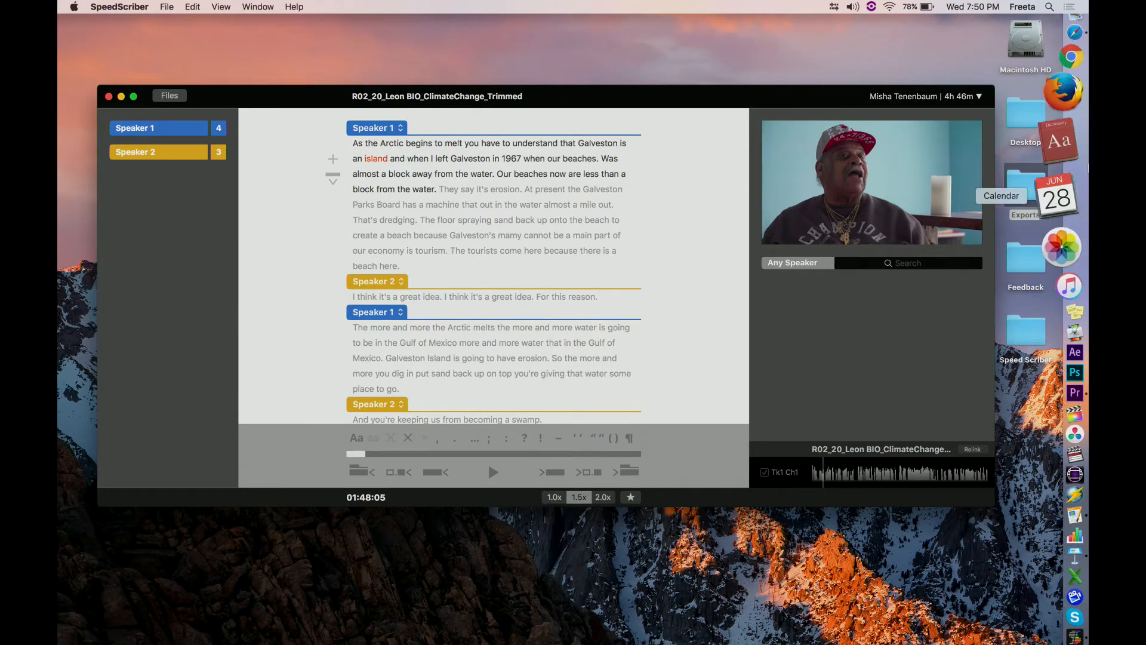
- Open the exported R02_20_Leon BIO_ClimateChange_Trimmed.txt in TextEdit, enlarge its window and examine the speaker timestamps
click(1055, 39)
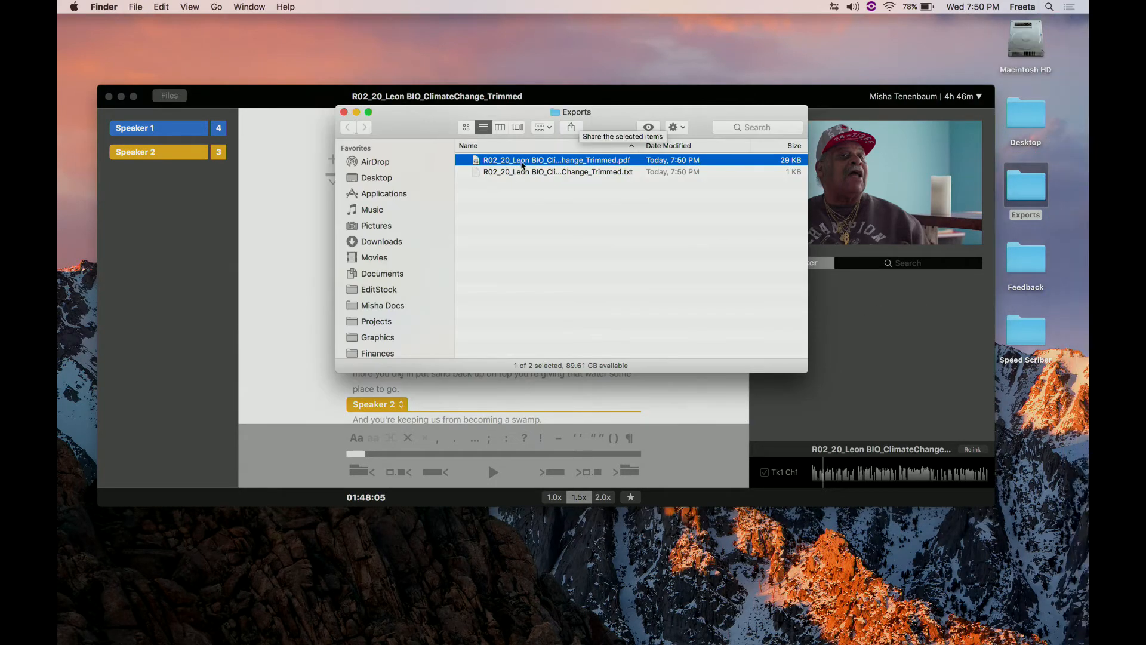
double_click(511, 172)
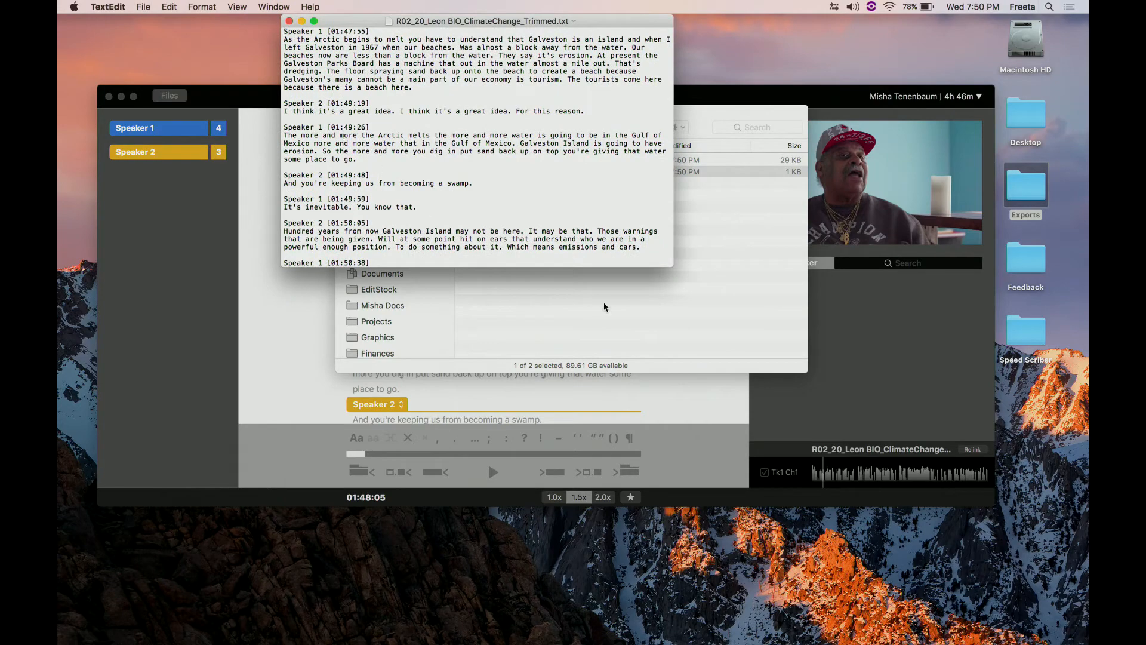
double_click(394, 18)
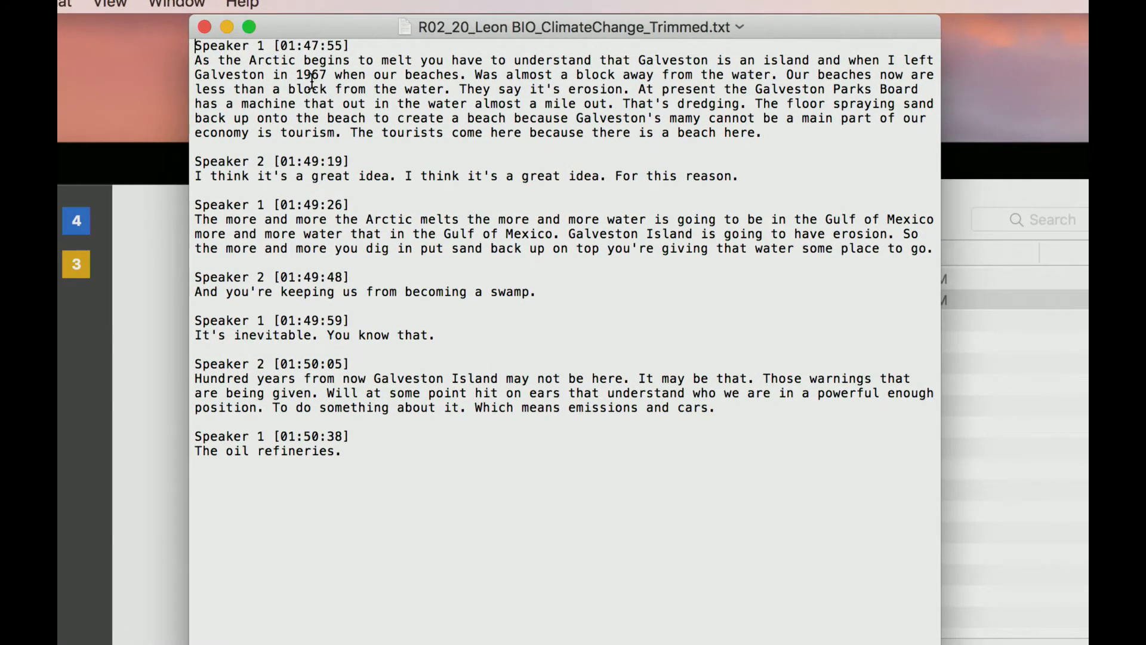
drag(304, 46, 349, 47)
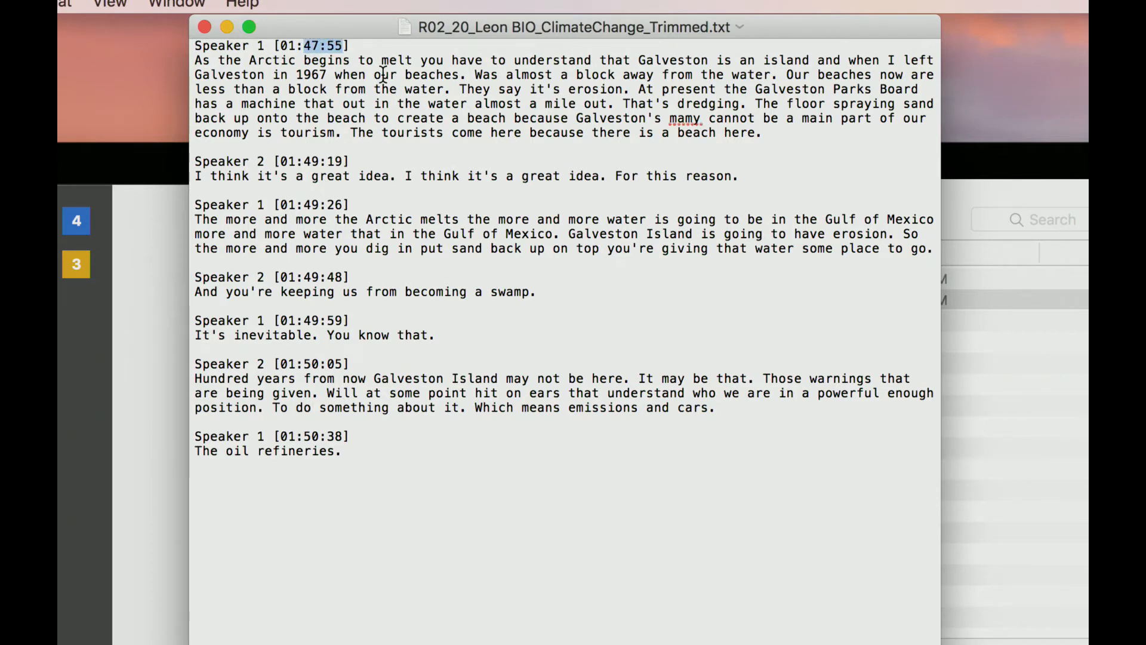
click(456, 186)
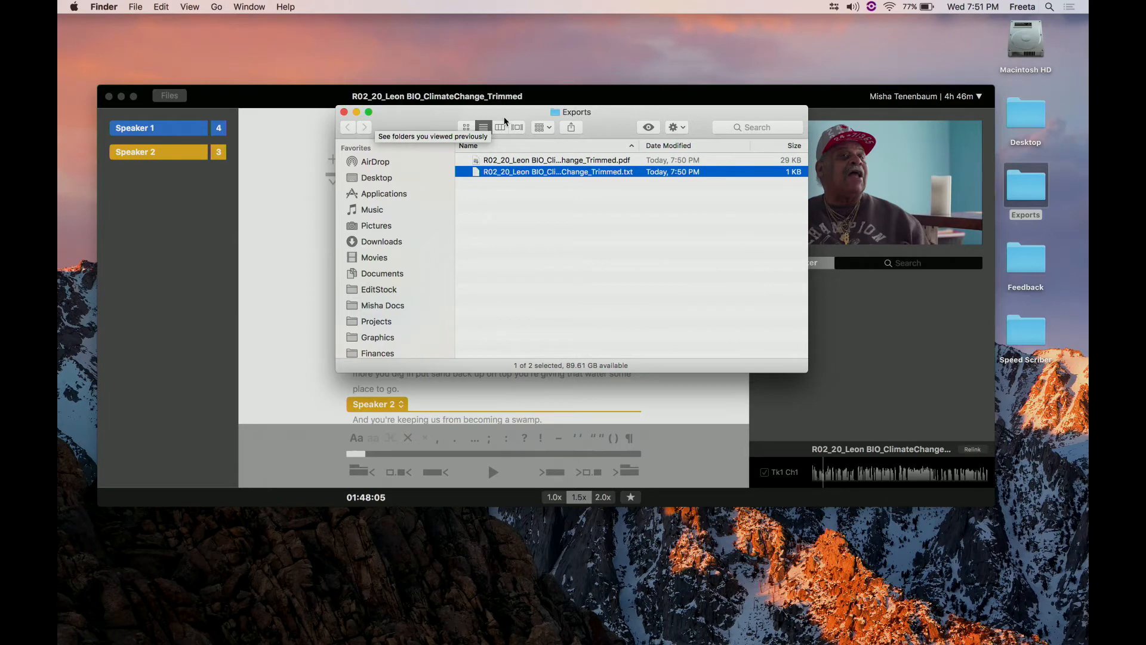
- Browse to the Speed Scriber folder's 4-Project Files in Finder and open SpeedScriber Demo 2.prproj in Premiere Pro
super+click(565, 112)
click(570, 127)
click(508, 179)
key(Right)
key(Down)
key(Down)
key(Down)
key(Down)
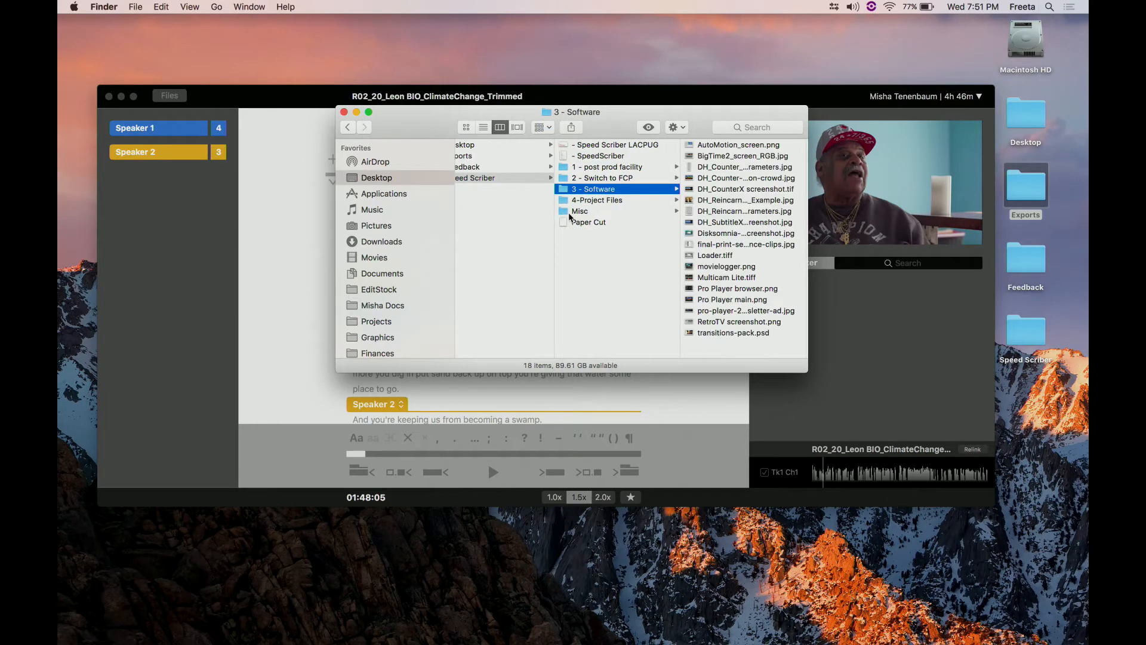
double_click(570, 221)
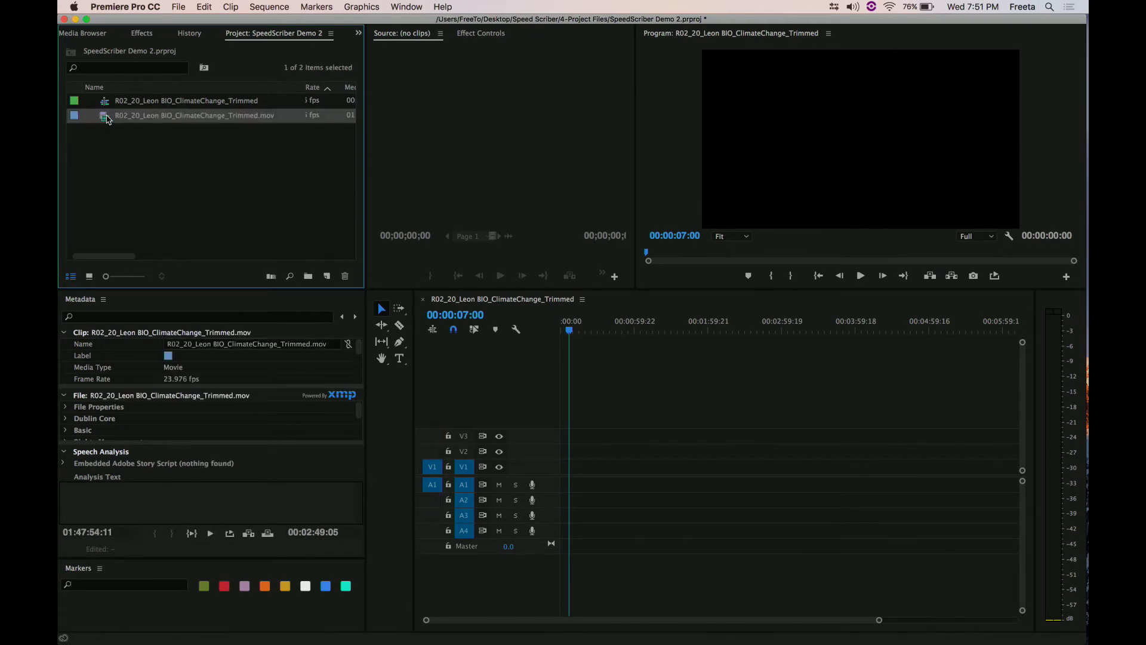
- Bring R02_20_Leon BIO_ClimateChange_Trimmed.mov into the Premiere Pro project and open it in the Source monitor
double_click(106, 117)
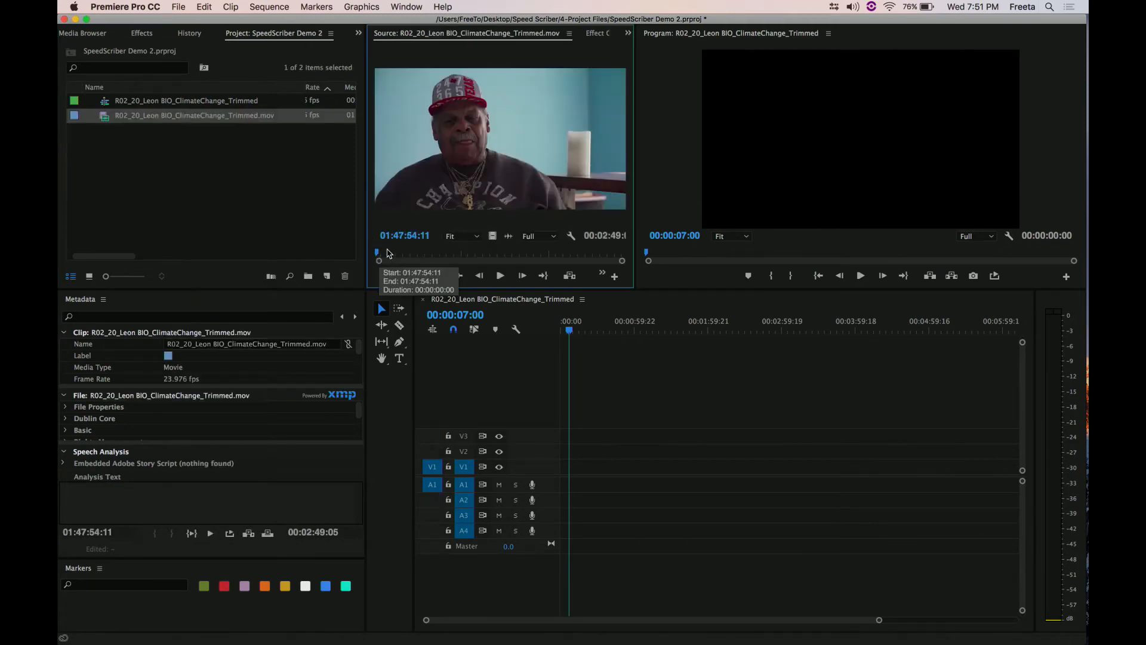
- Scrub the source clip to 01:48:18:09 and open the SpeedScriber extension in a widened panel
drag(389, 255, 410, 254)
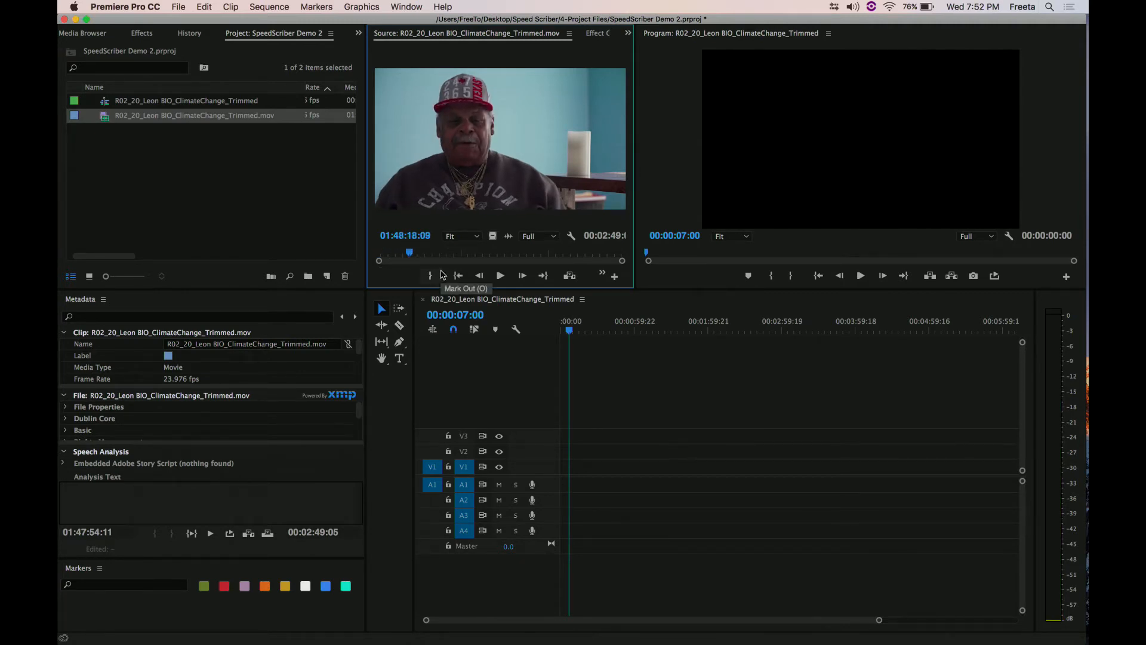
click(237, 180)
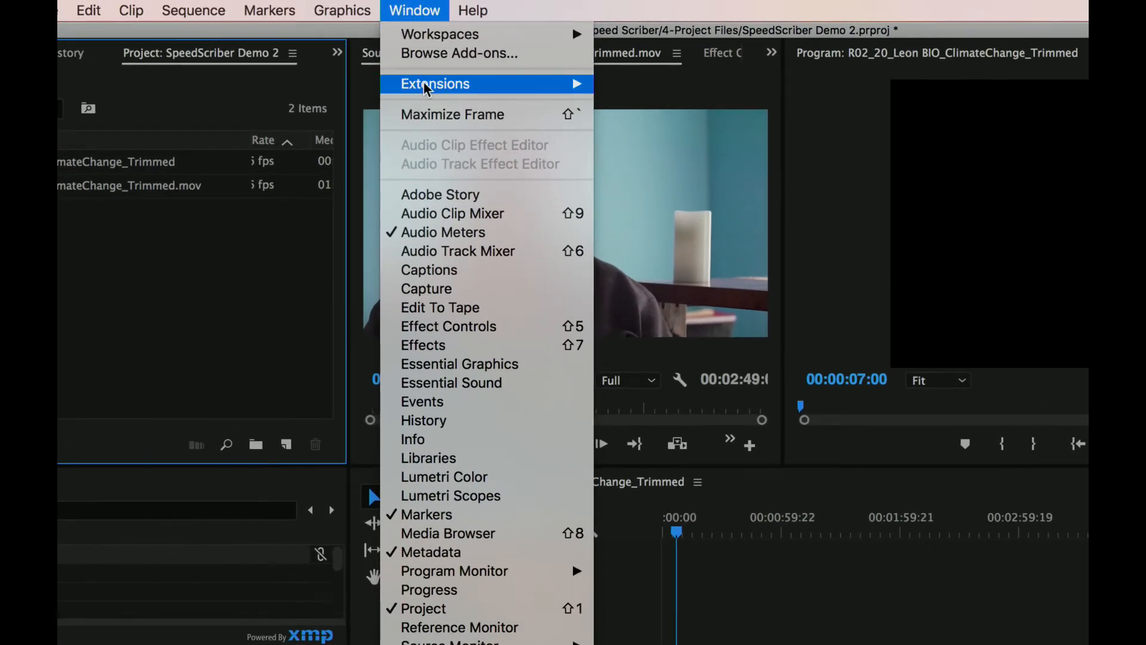
mouse_move(573, 87)
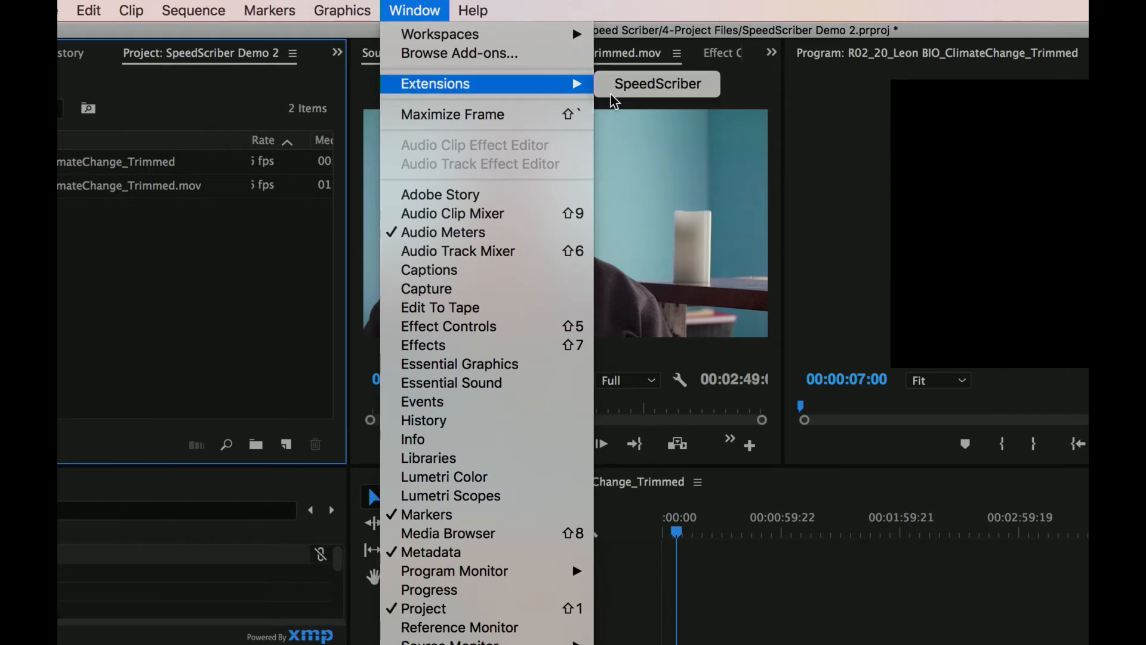
click(628, 89)
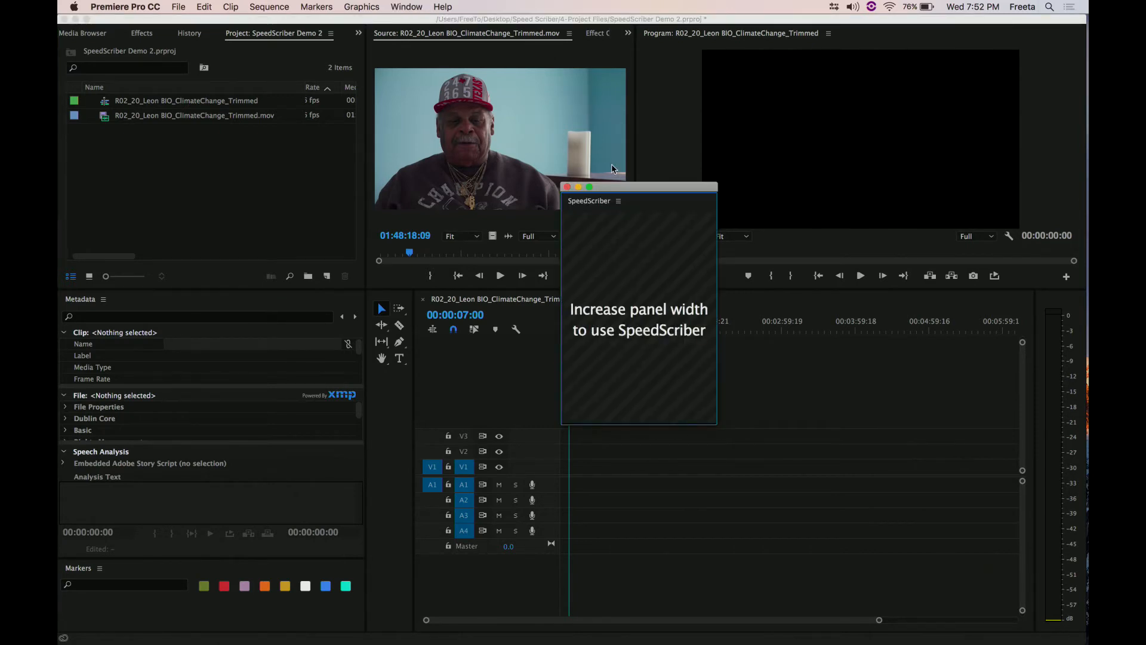
drag(610, 190, 407, 59)
drag(508, 289, 826, 465)
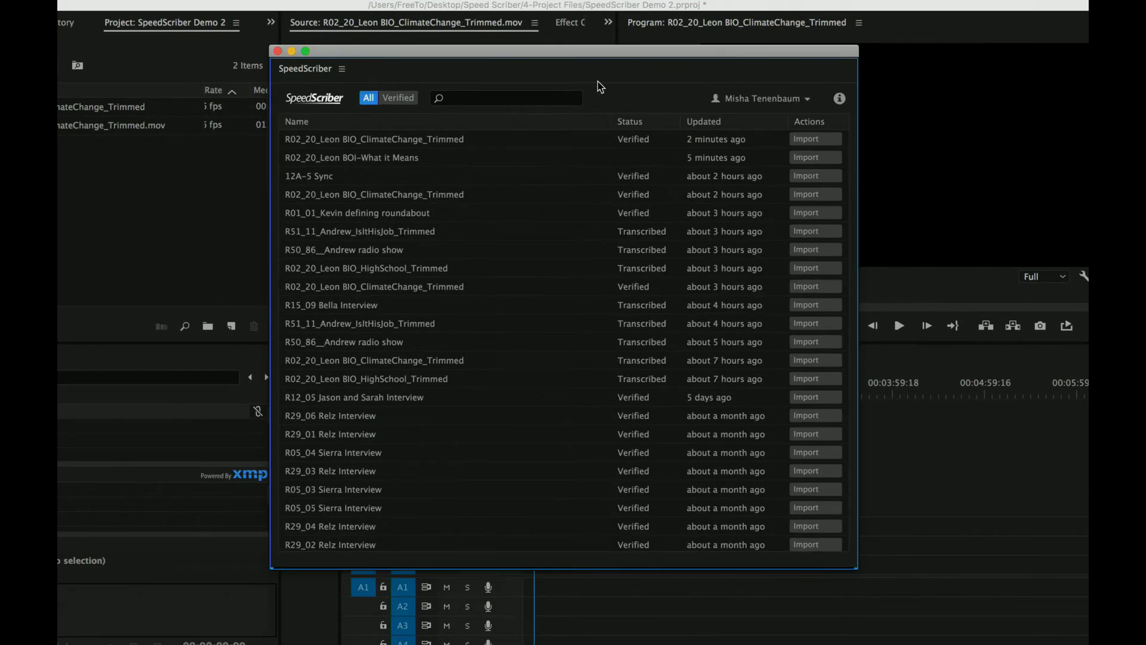
- Start importing the newest verified R02_20_Leon BIO_ClimateChange_Trimmed transcript to copy its SpeedScriber ID to the clipboard
double_click(441, 141)
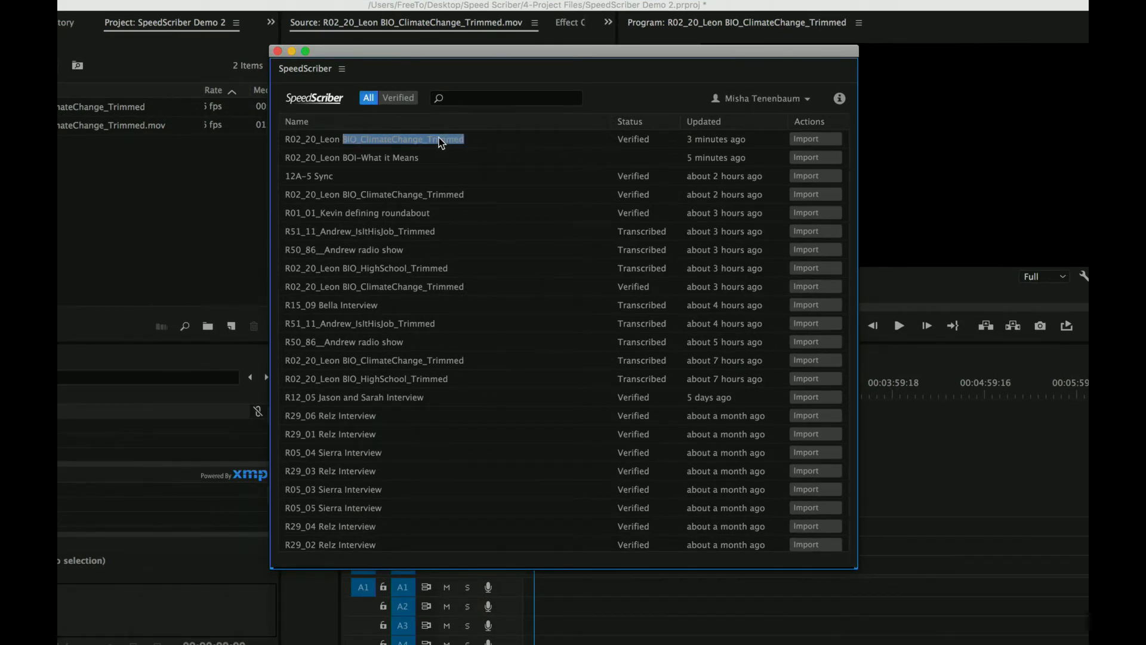
click(526, 137)
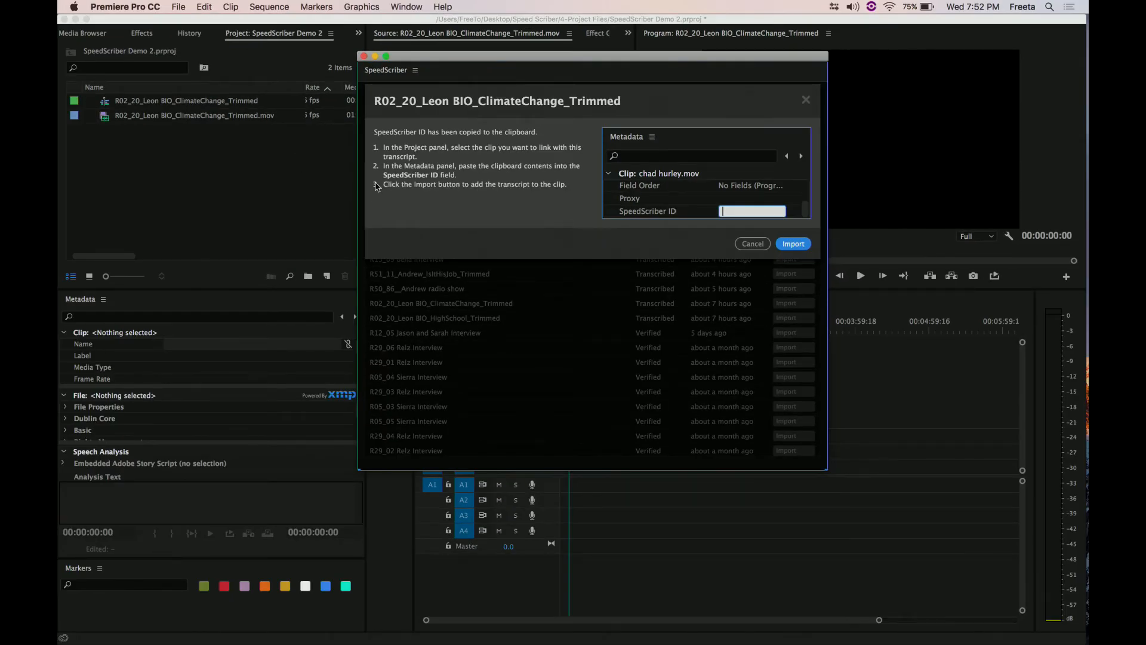
click(267, 173)
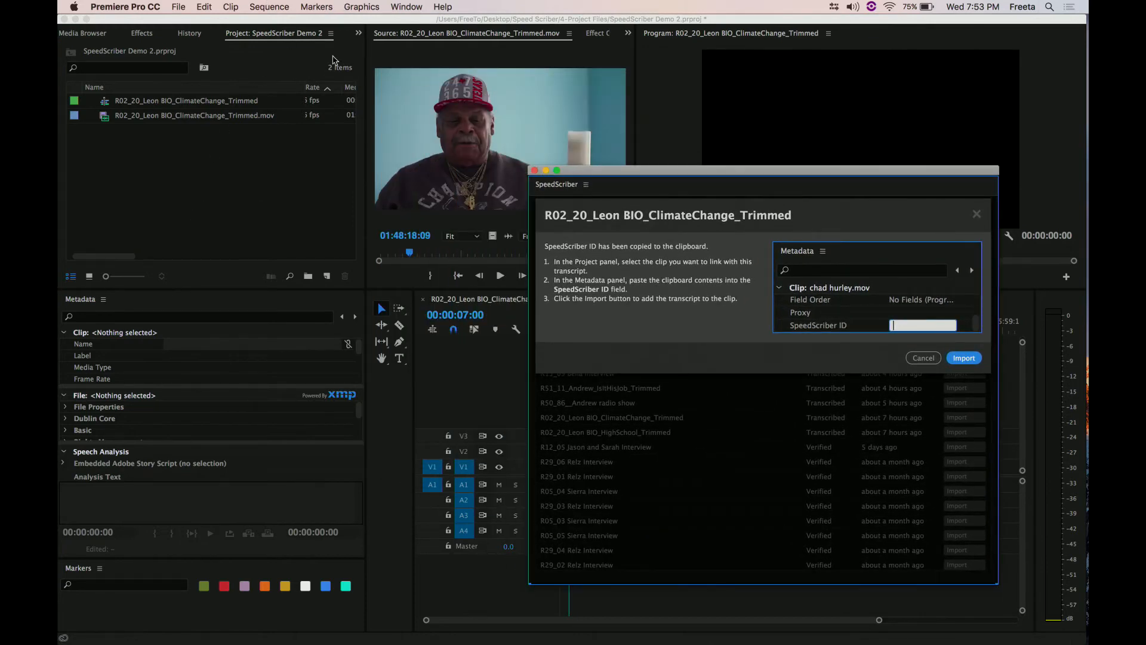
- Check that the Metadata panel is enabled, then look through its Clip fields and enlarge that section
click(405, 7)
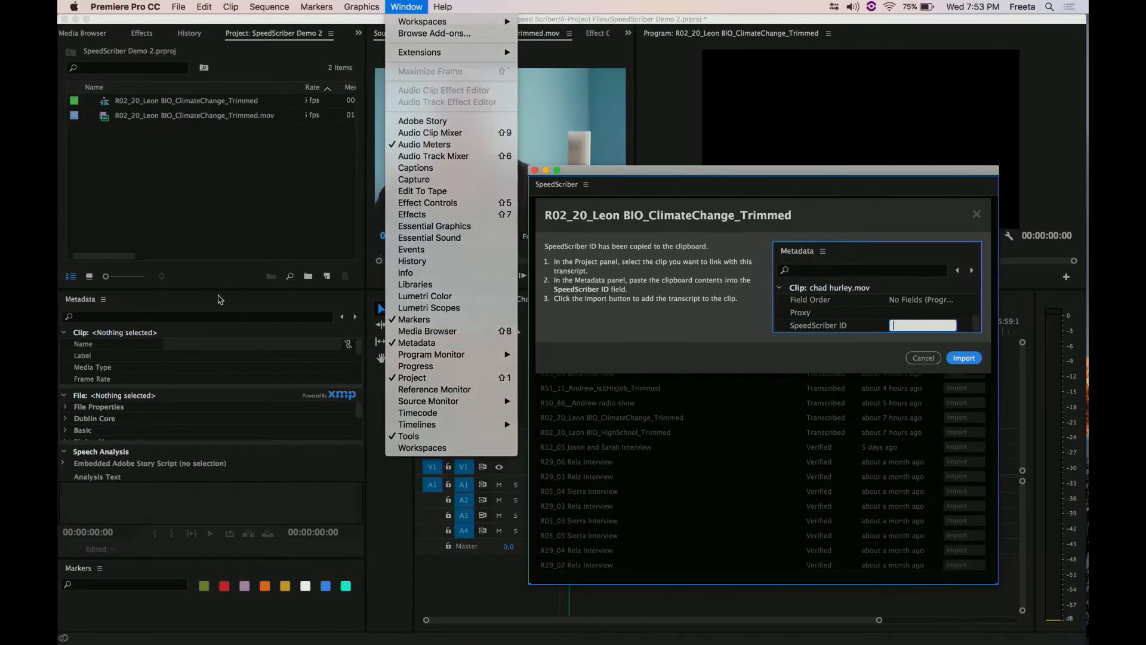
click(453, 331)
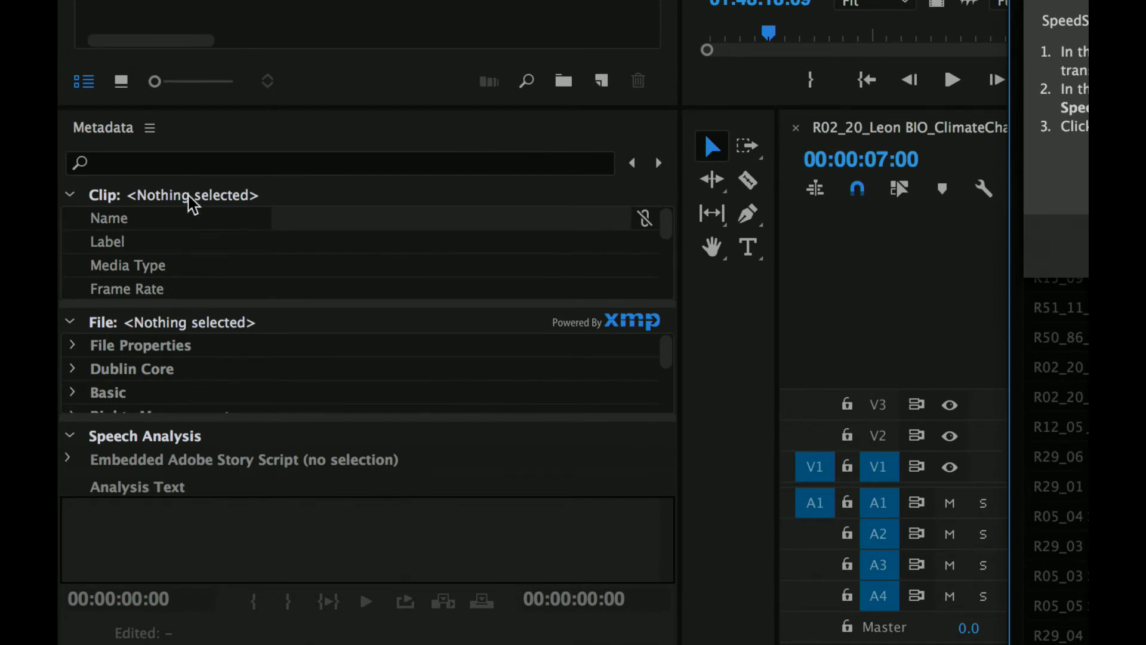
scroll(221, 242, down, 3)
scroll(223, 242, down, 10)
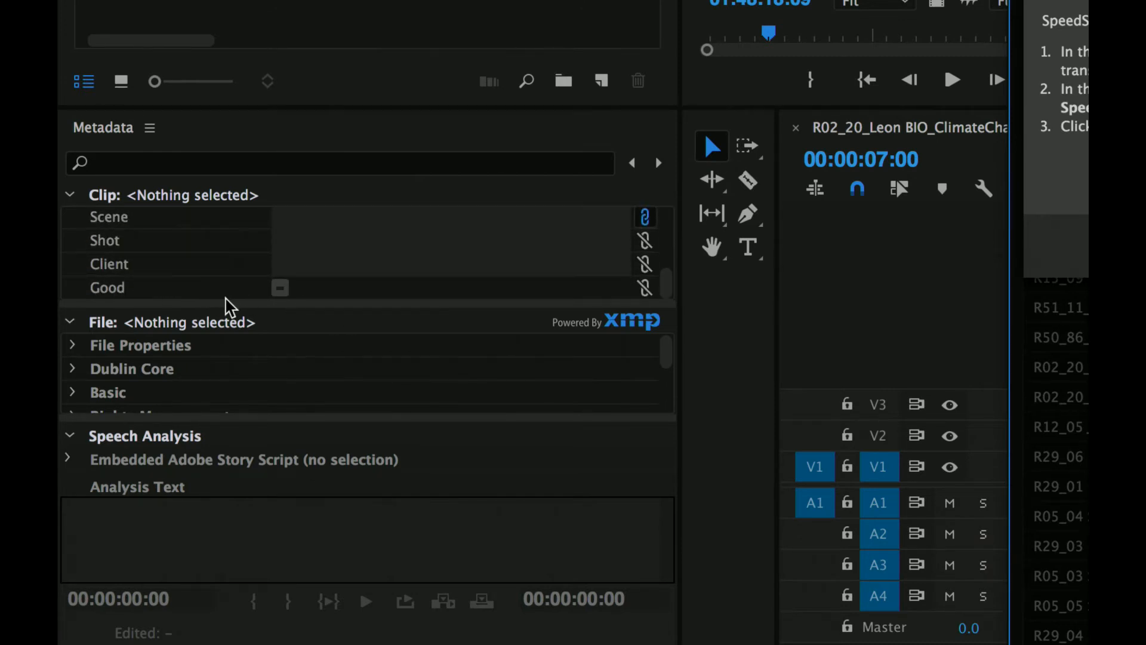
drag(230, 308, 225, 355)
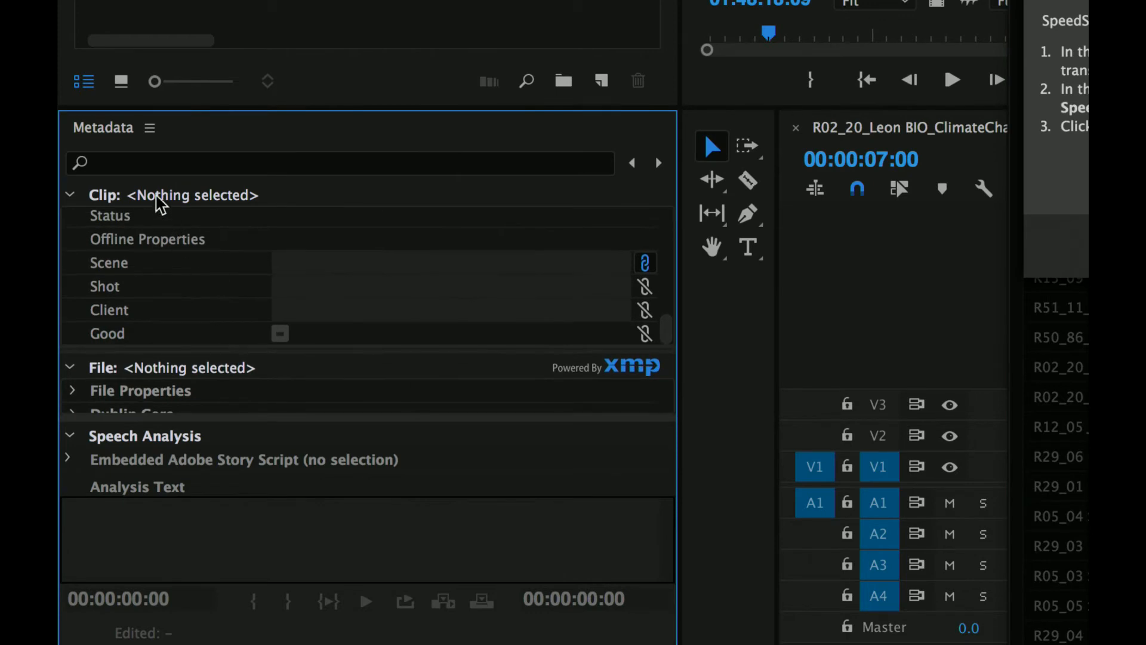
- Search the Metadata Display settings for "Speed" and enable the SpeedScriber ID property under Premiere Pro Project Metadata
click(150, 129)
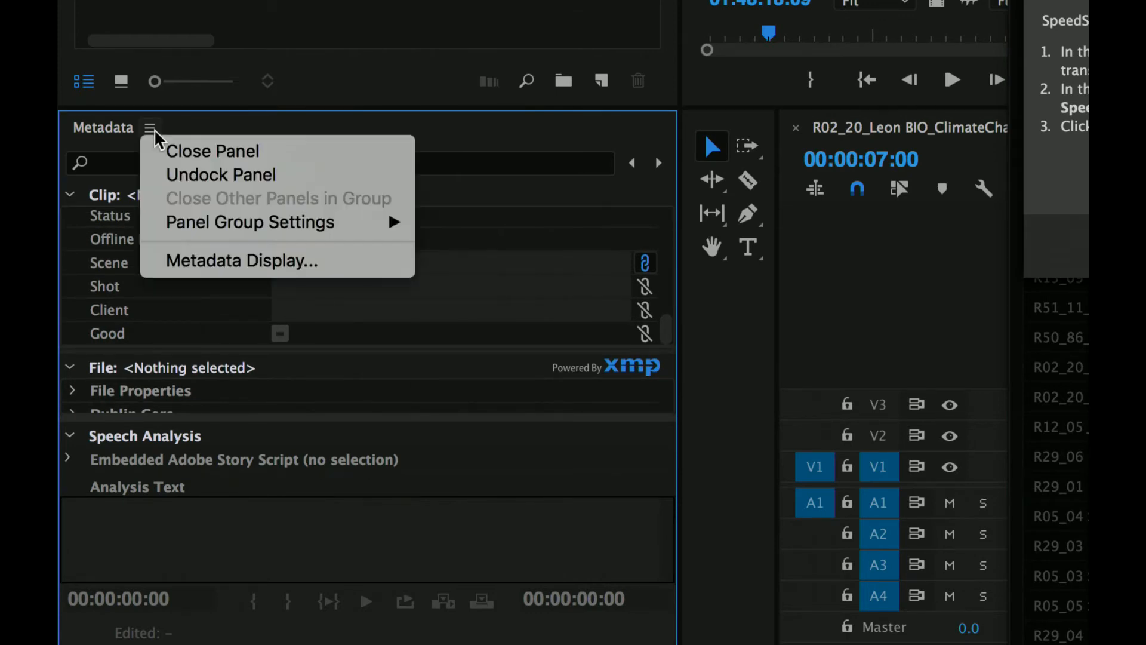
click(233, 269)
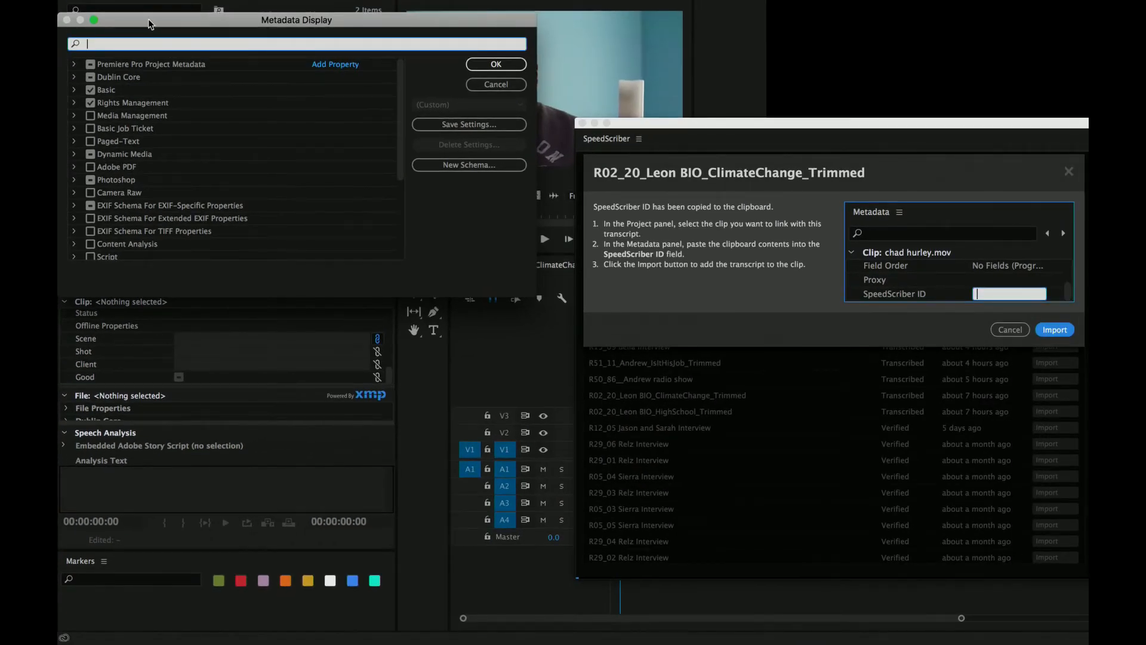
drag(148, 19, 277, 98)
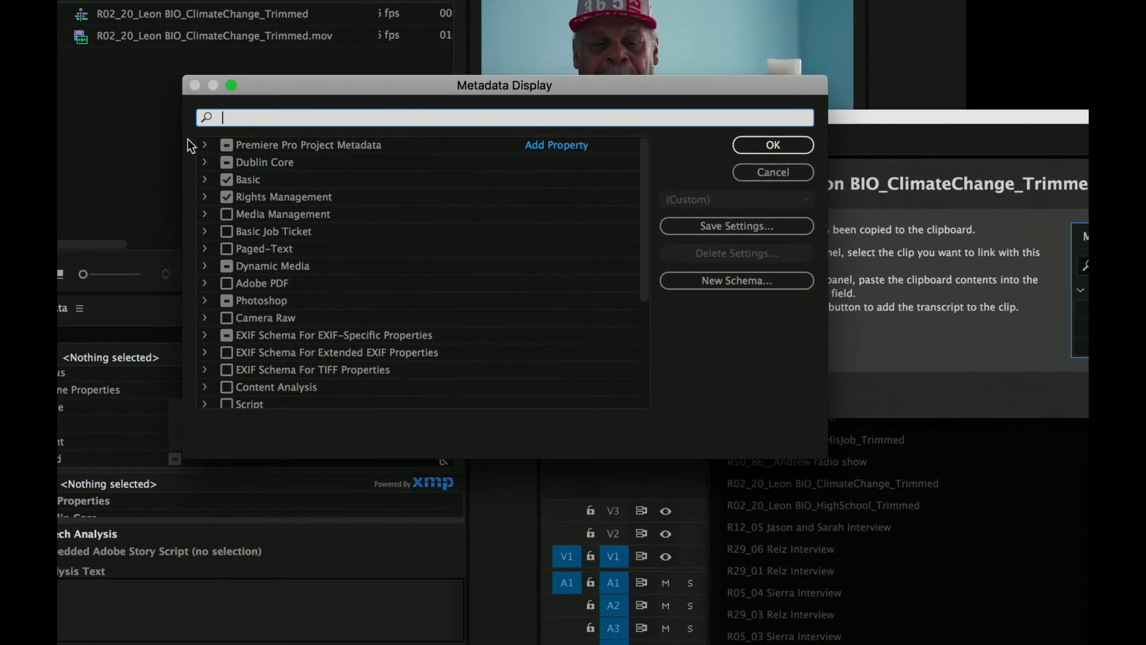
text(Speed)
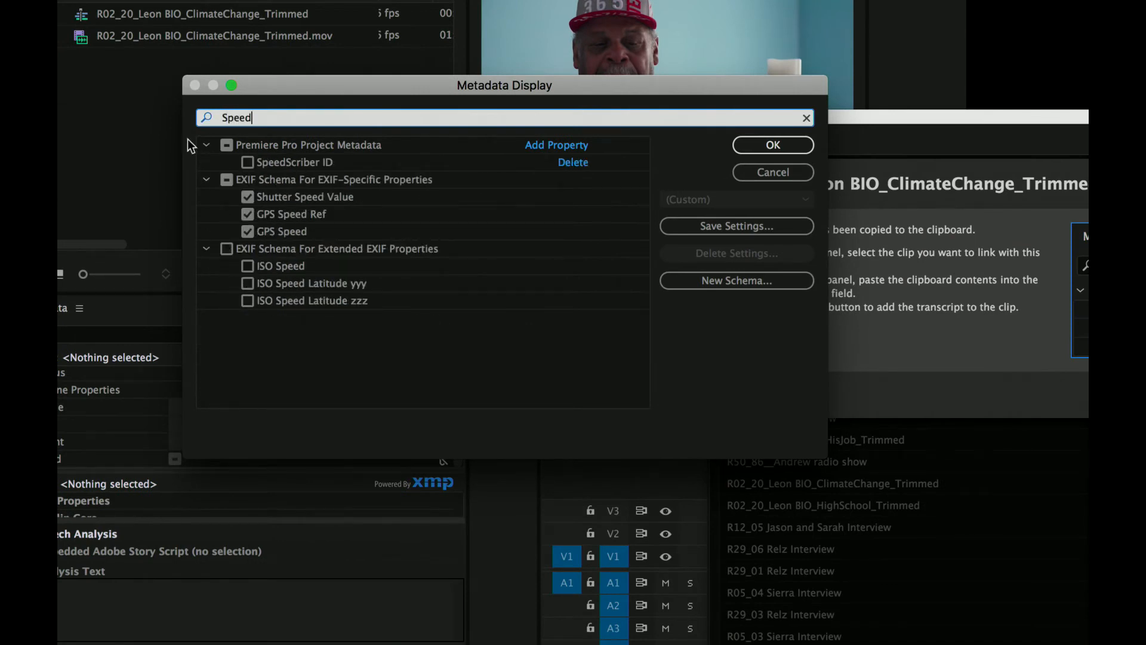
click(247, 162)
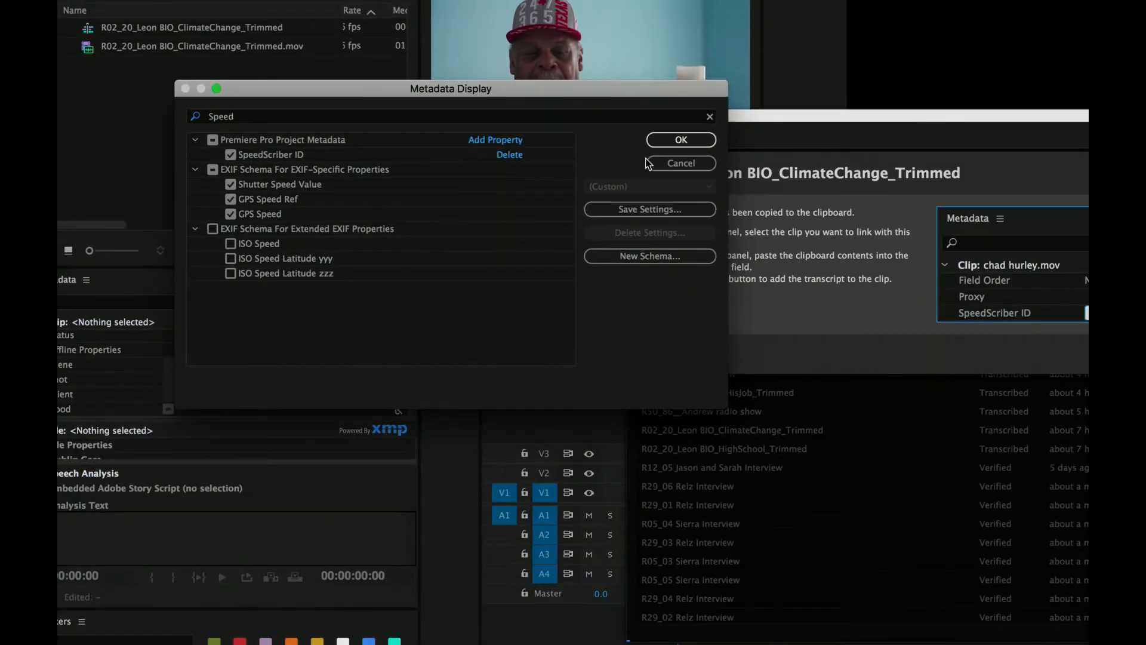
click(681, 140)
- Paste the copied ID into the SpeedScriber ID metadata field of R02_20_Leon BIO_ClimateChange_Trimmed.mov
scroll(136, 415, down, 1)
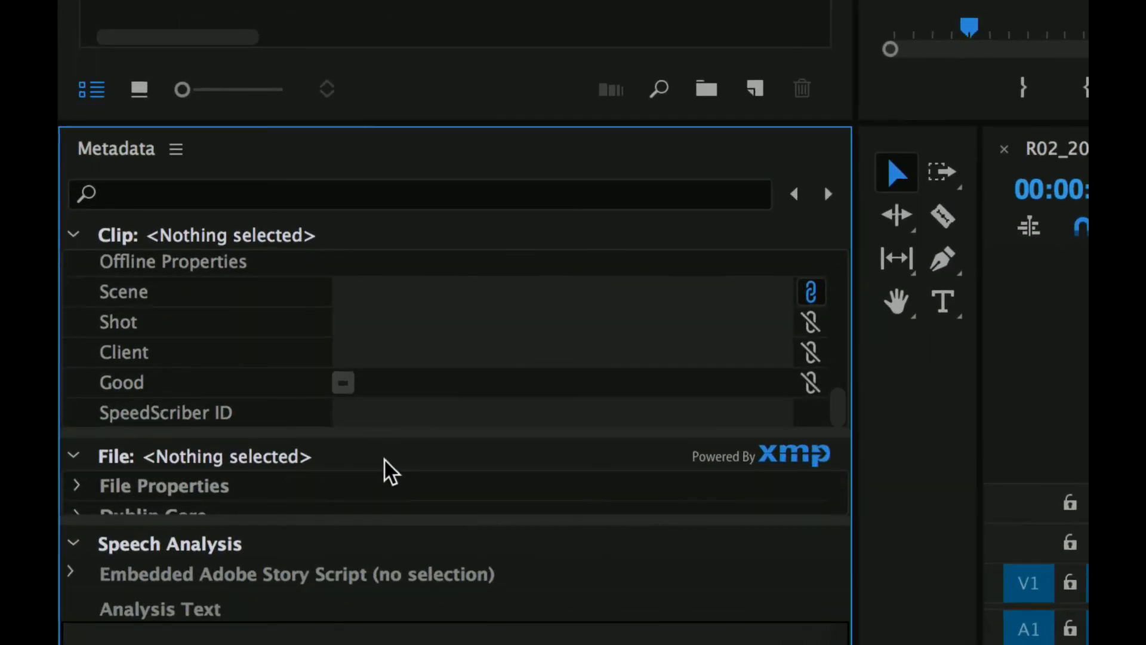
click(429, 411)
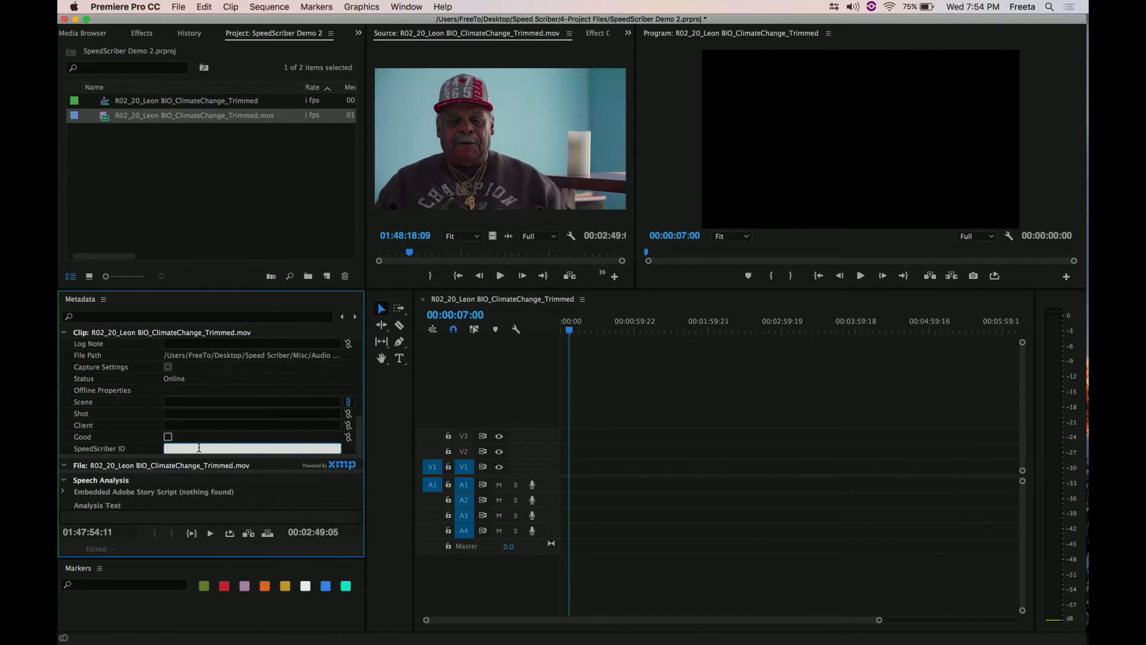
text(1A8E83E6-F982-4FFB-9B23-6FC0F948C049)
- Reopen the SpeedScriber extension, widen its panel to reveal the transcript list, and move it clear of the Metadata panel
click(411, 6)
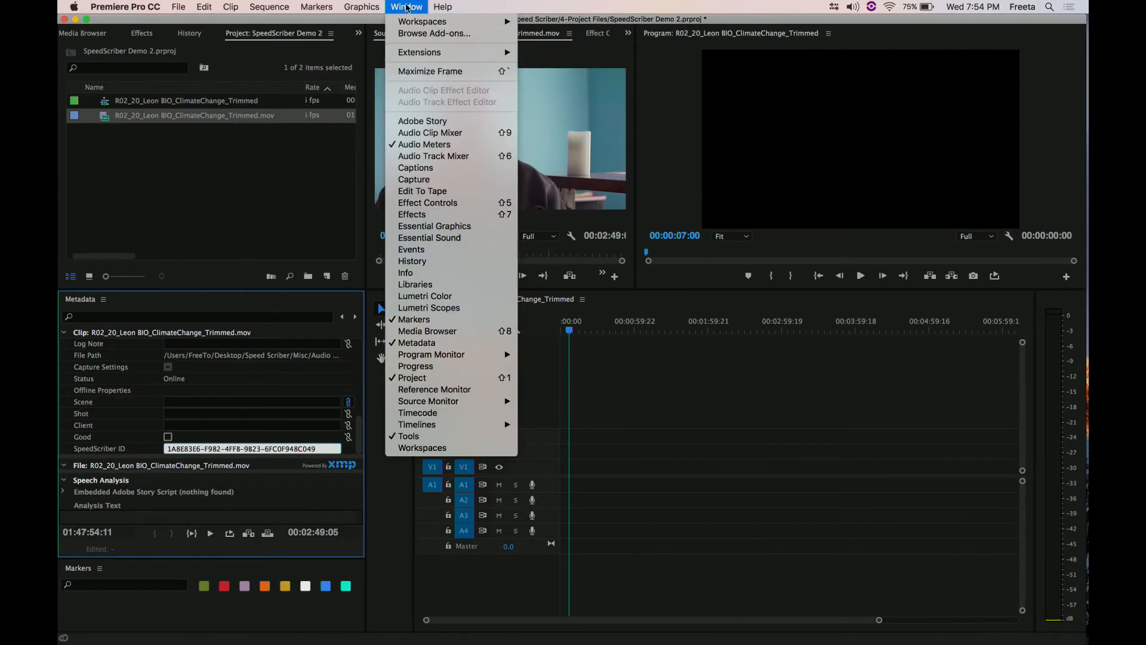
mouse_move(428, 54)
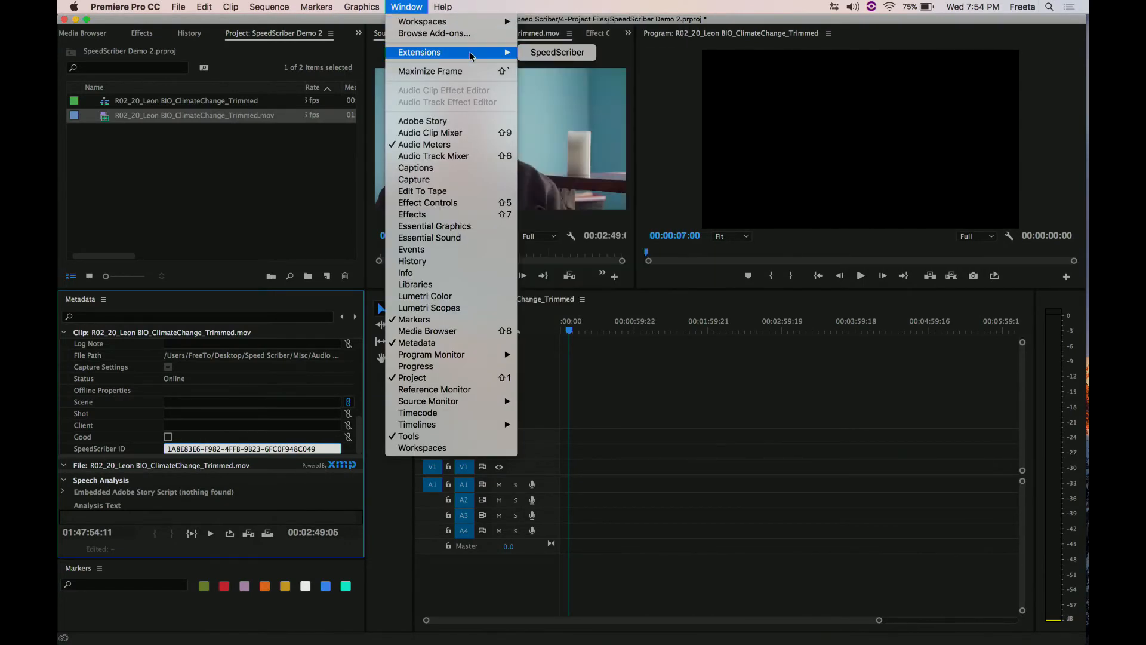
click(555, 52)
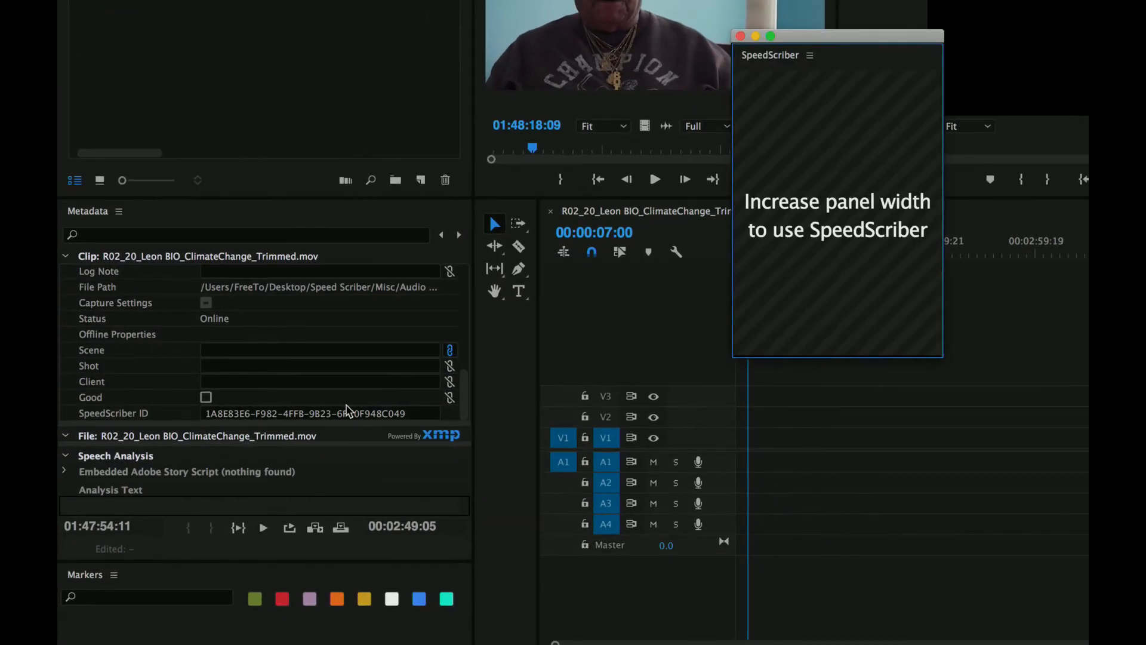
click(321, 452)
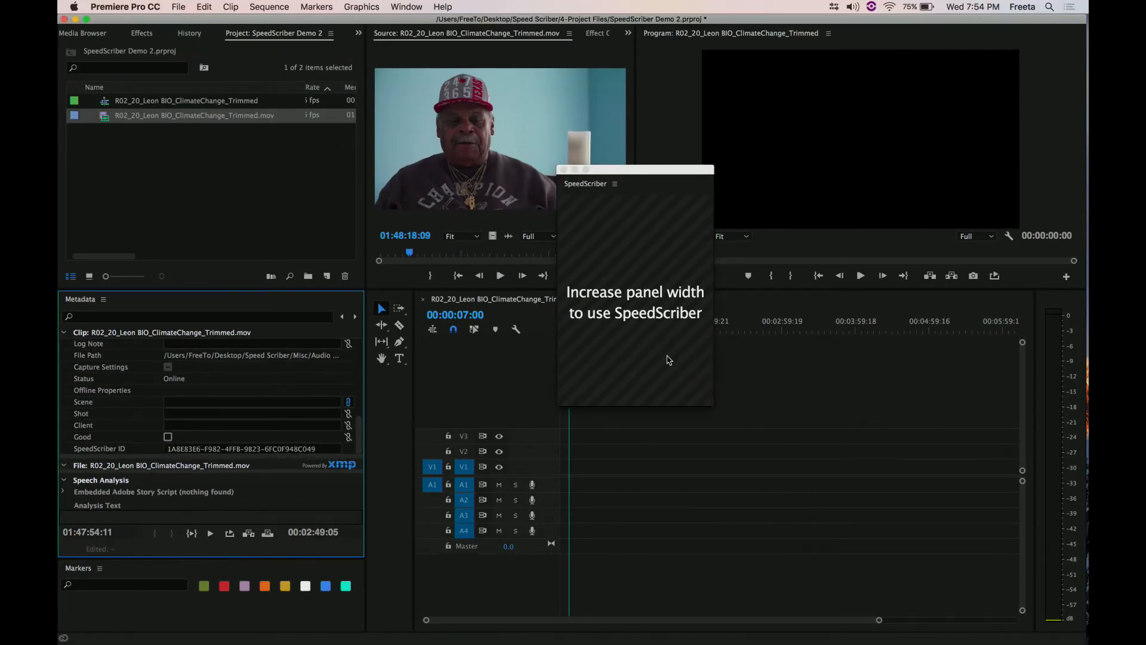
click(713, 401)
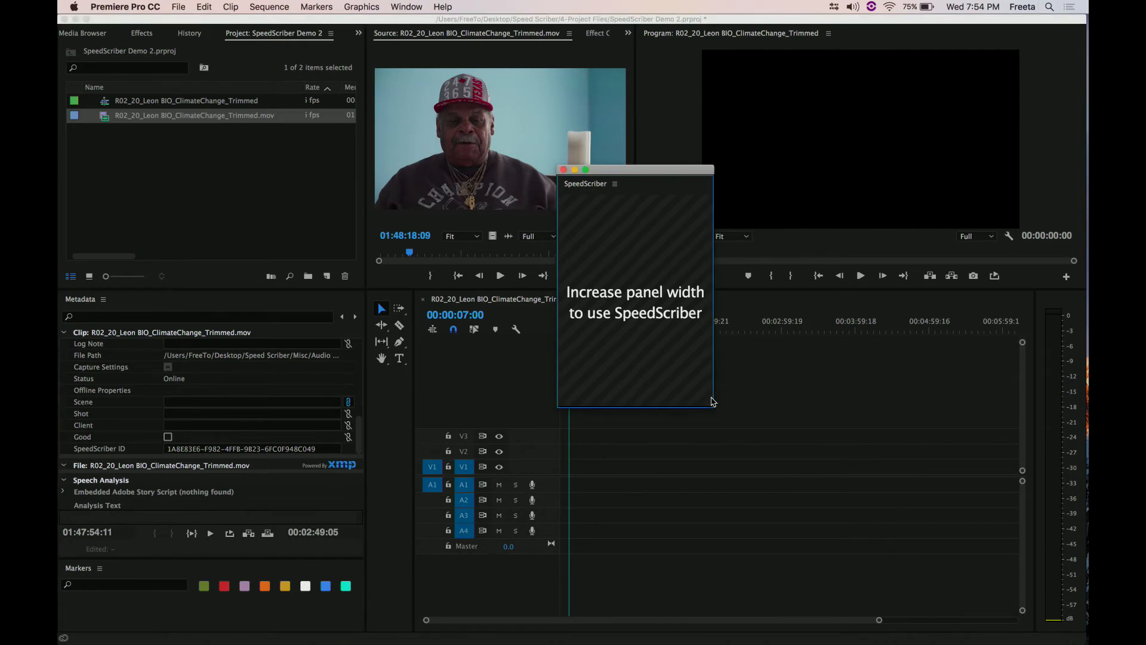
drag(714, 401, 1085, 519)
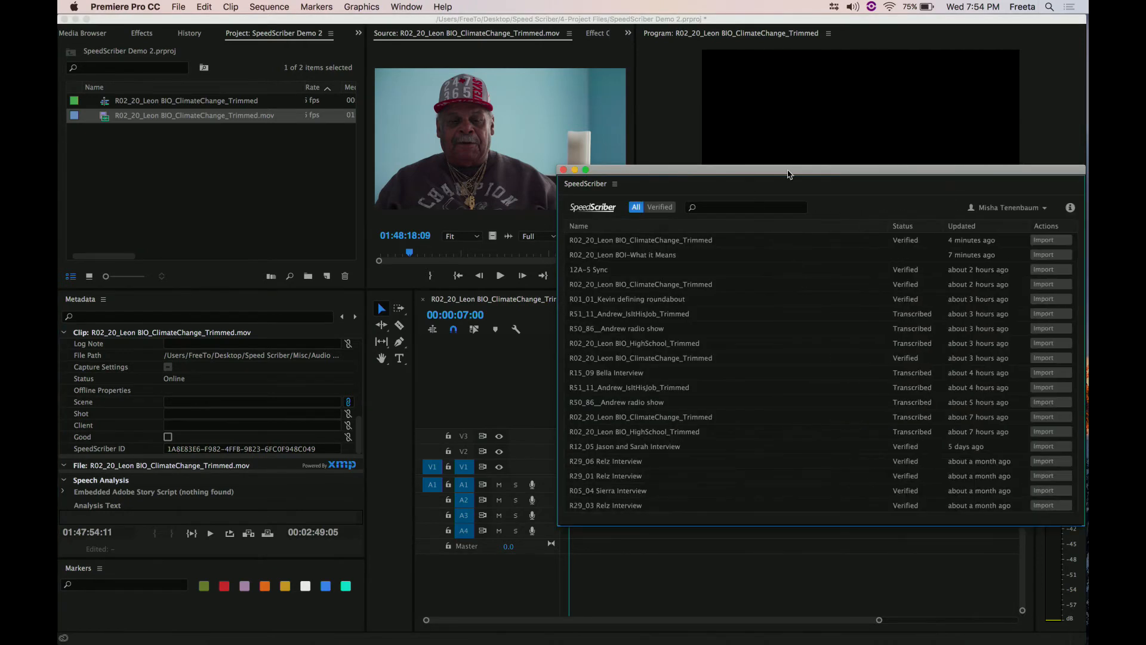
drag(789, 173, 679, 156)
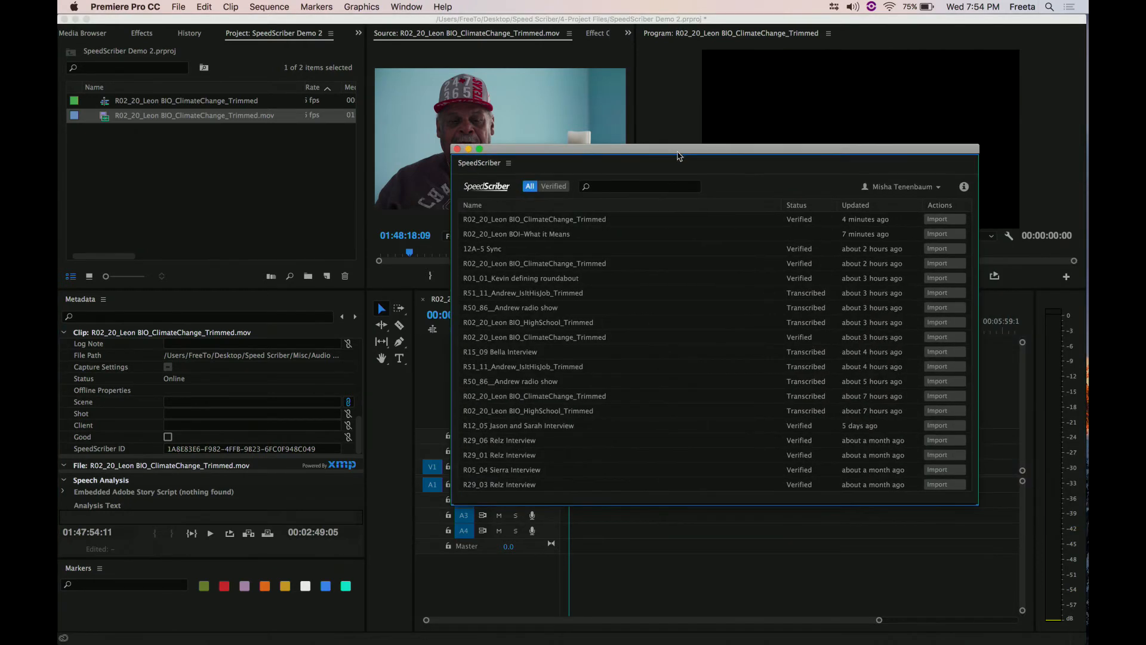
- Import the newest verified R02_20_Leon BIO_ClimateChange_Trimmed transcript into the clip and enlarge the Speech Analysis text area
click(943, 219)
click(871, 334)
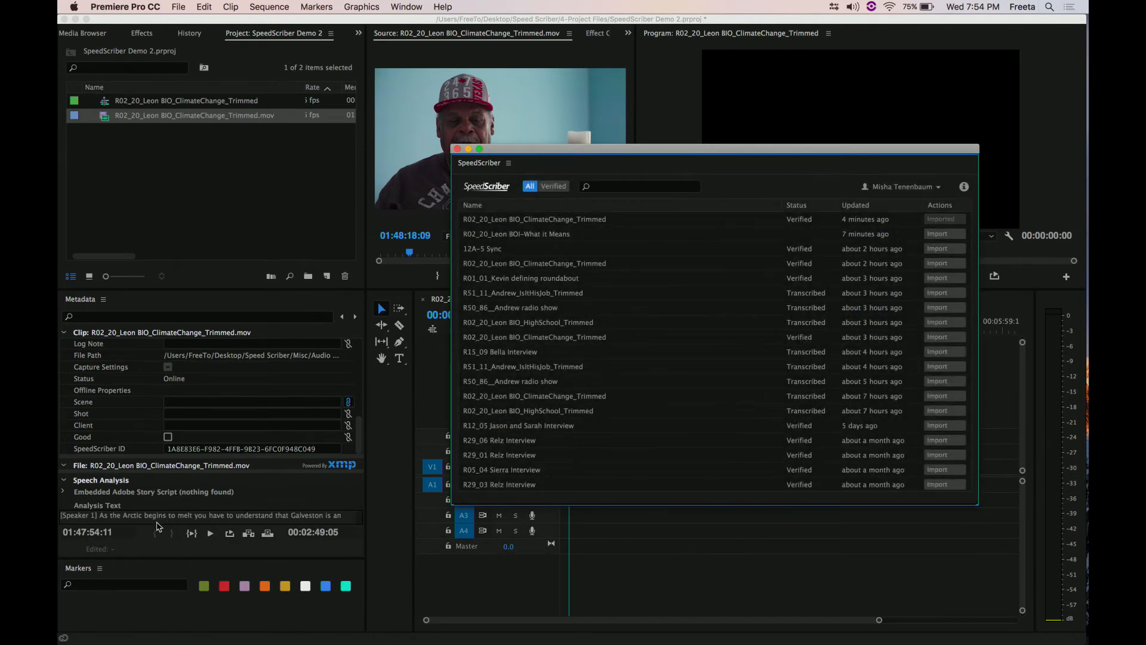
scroll(206, 520, down, 1)
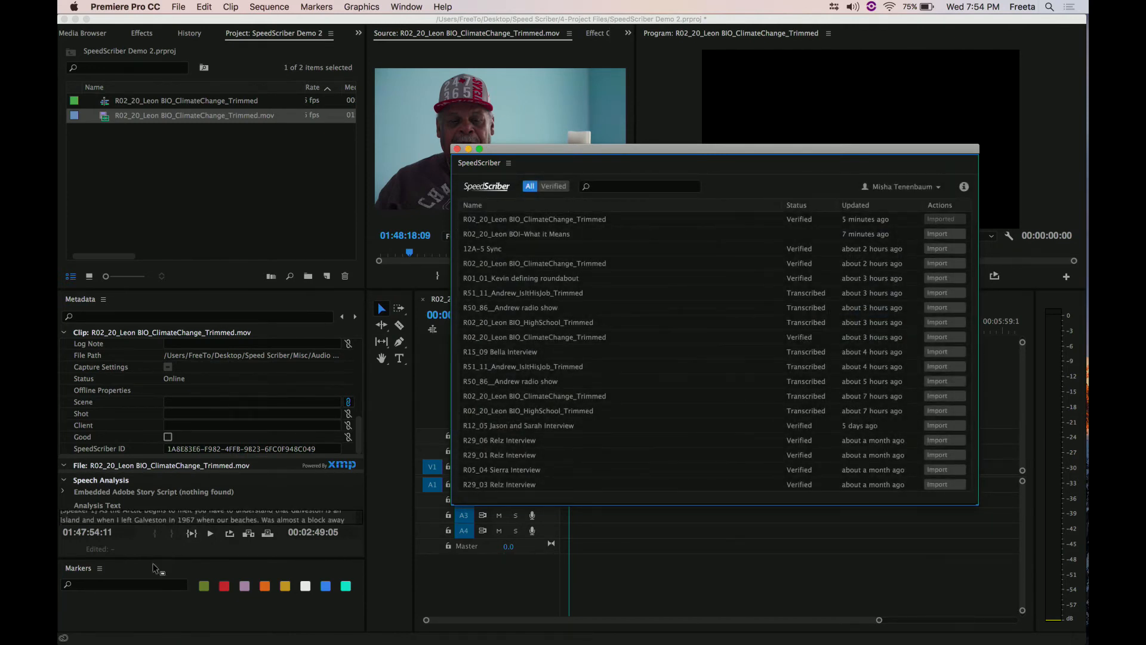
drag(154, 561, 156, 540)
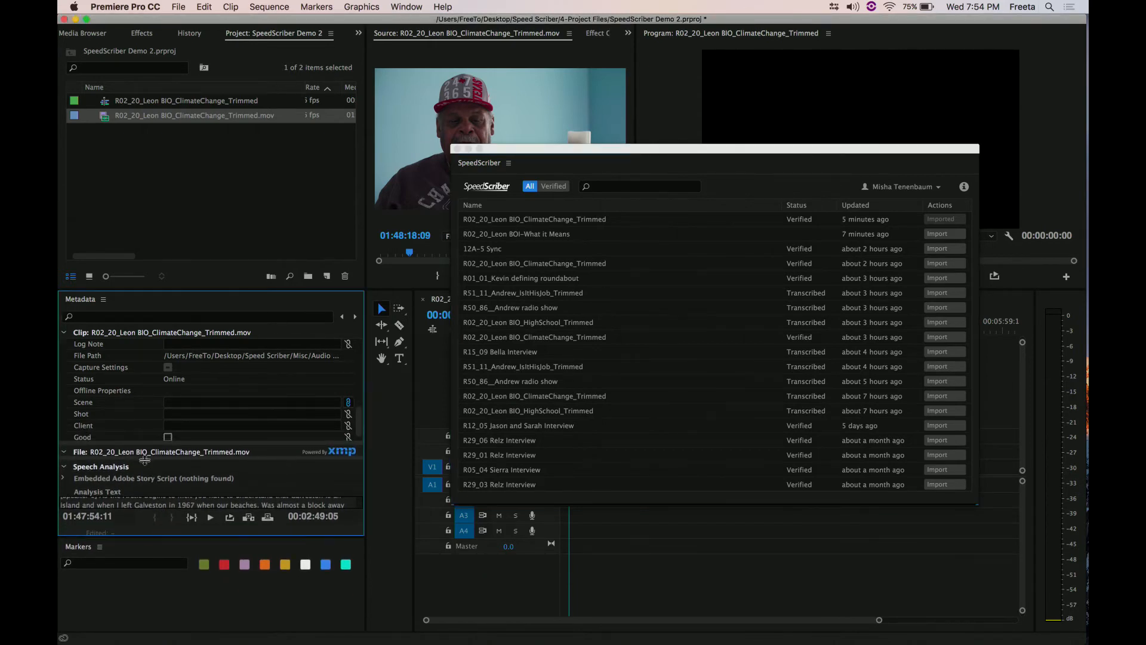
drag(145, 459, 169, 339)
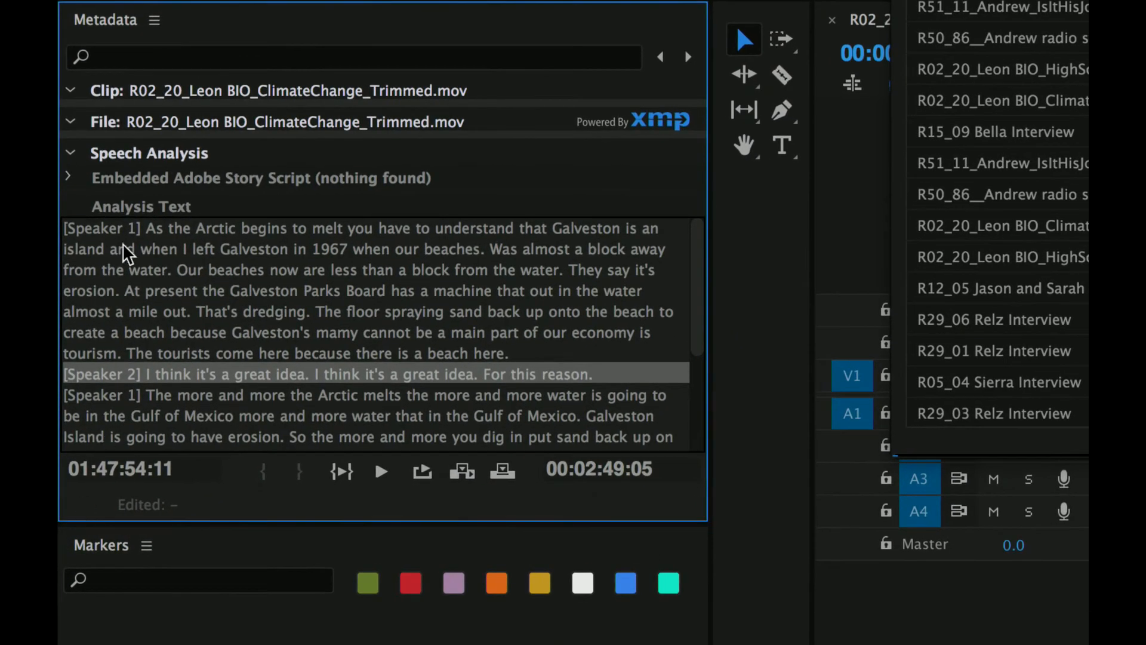
- Jump to the word "and" in the first Speaker 1 passage, close the SpeedScriber panel, and play the clip from there
click(122, 249)
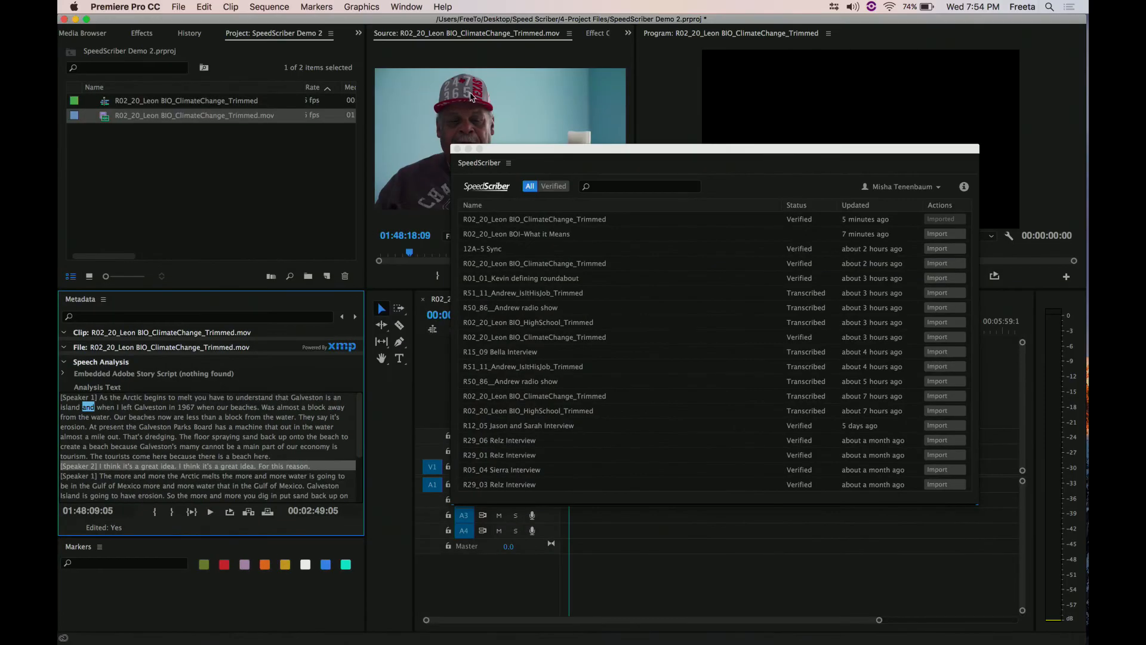
click(457, 149)
key(space)
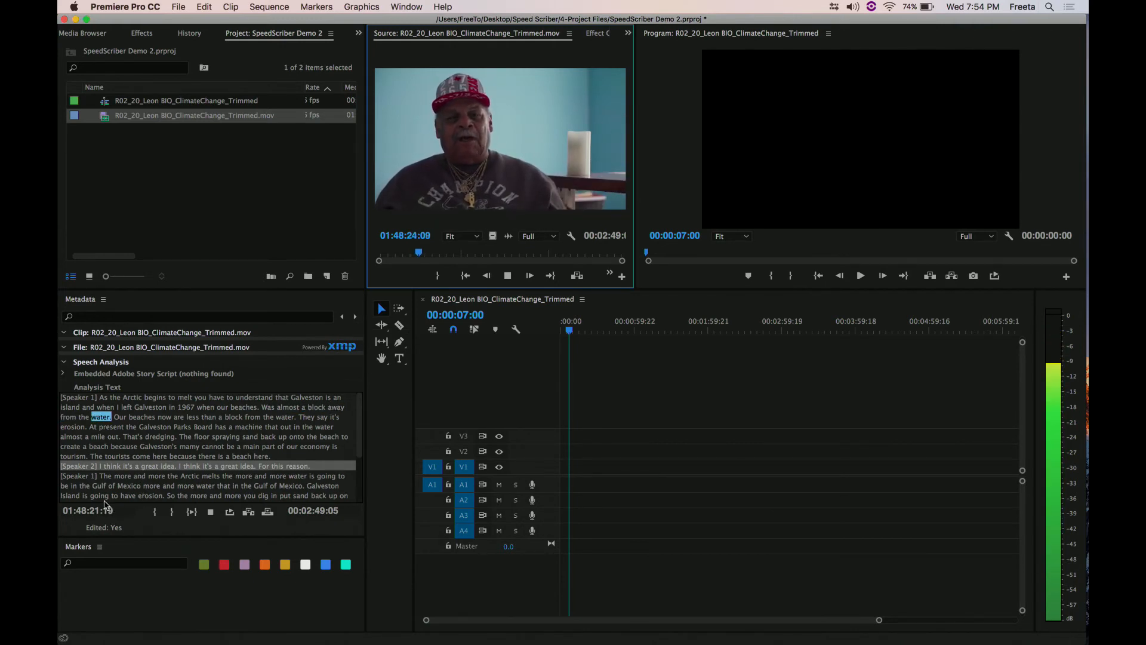
key(space)
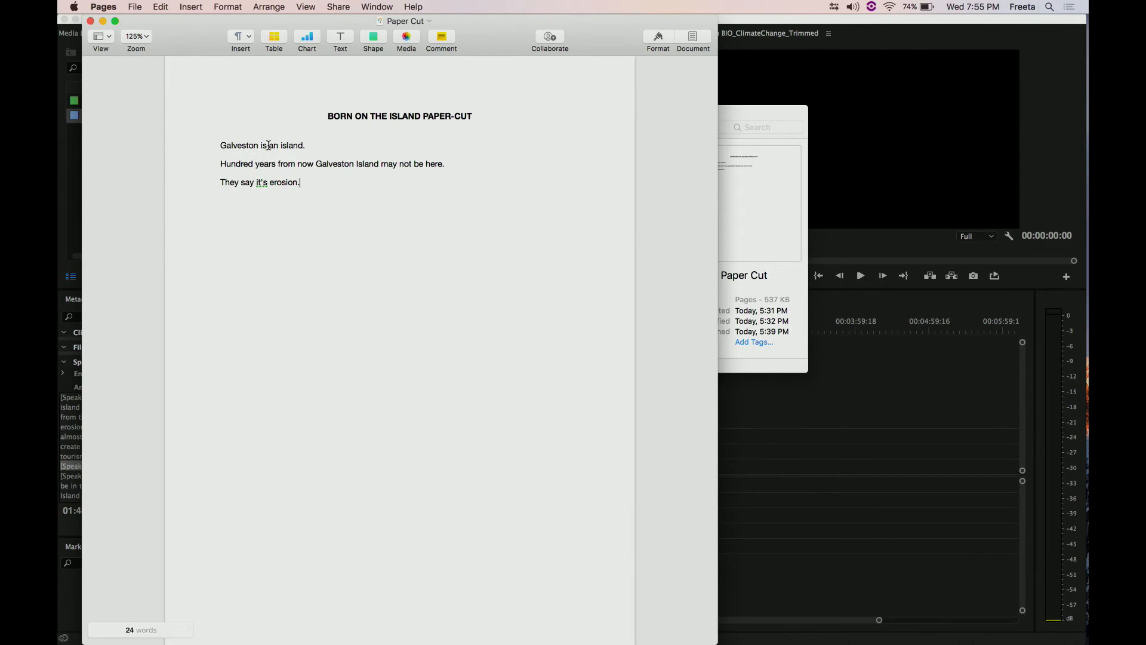
- Copy the phrase "Galveston is an island" from the Paper Cut document in Pages and return to Premiere Pro
drag(303, 145, 247, 145)
key(super+c)
key(super+Tab)
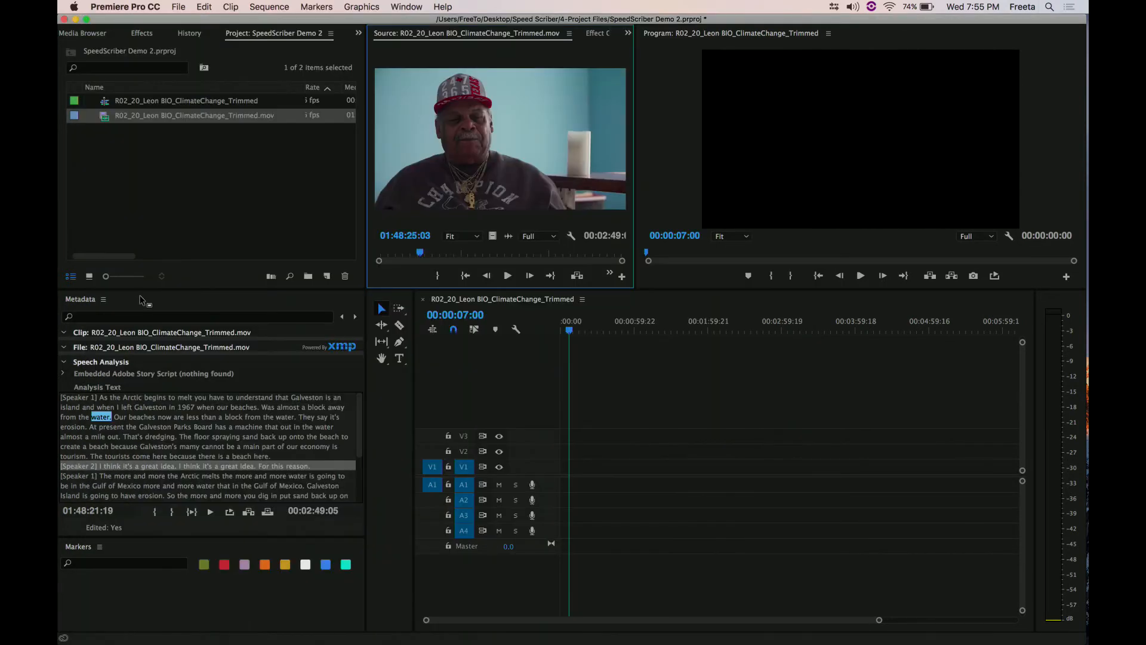
- Search the clip's metadata for the copied phrase "Galveston is an island"
click(131, 427)
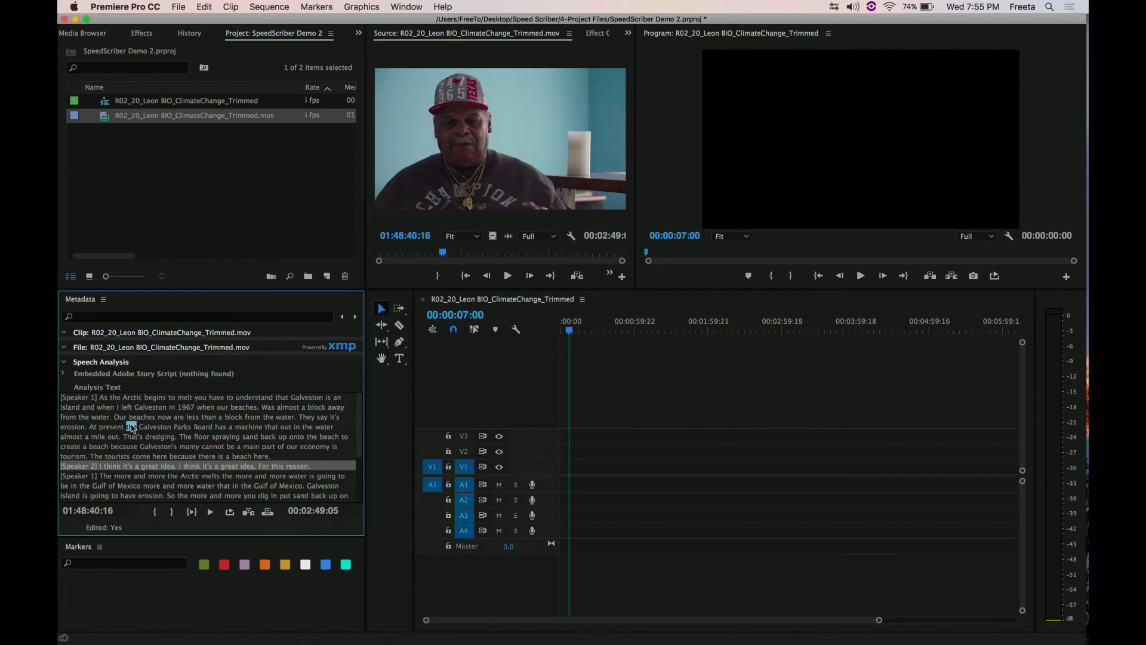
click(108, 317)
key(super+v)
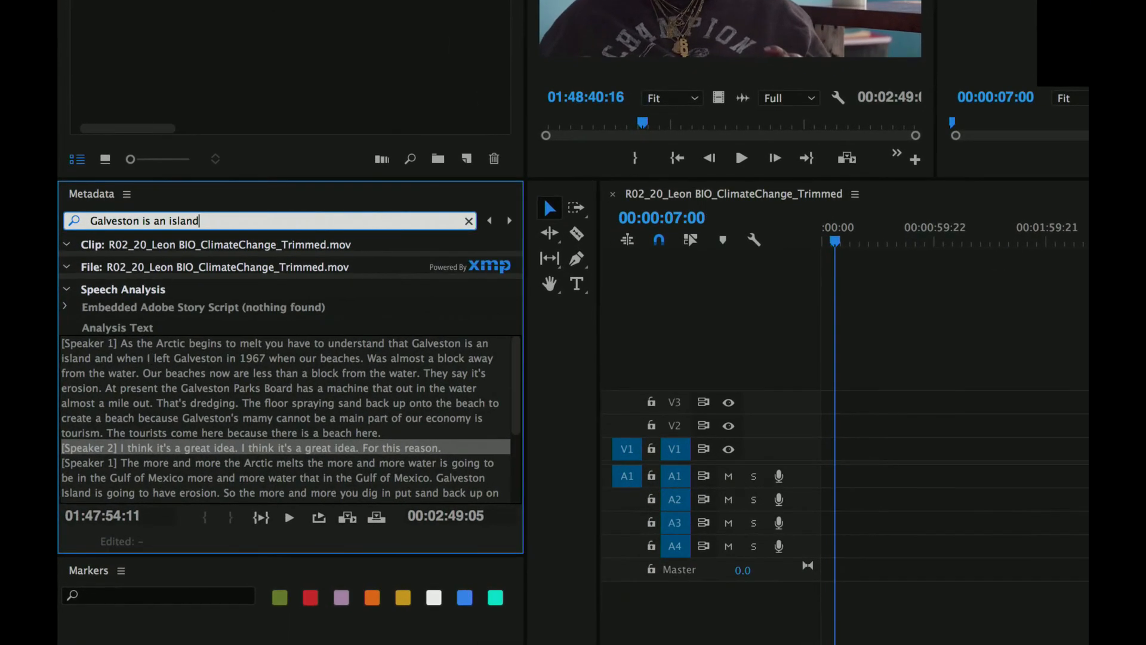
- Shorten the metadata search to "Galveston" and jump to its first occurrence in the Analysis Text
key(BackSpace)
key(BackSpace)
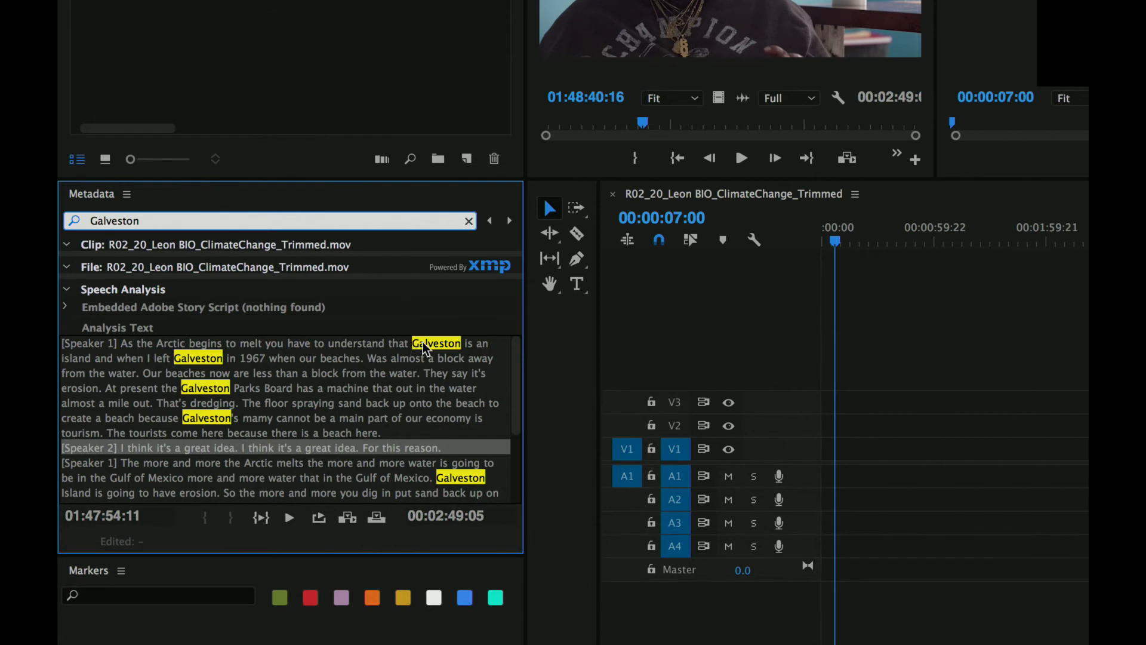
click(425, 344)
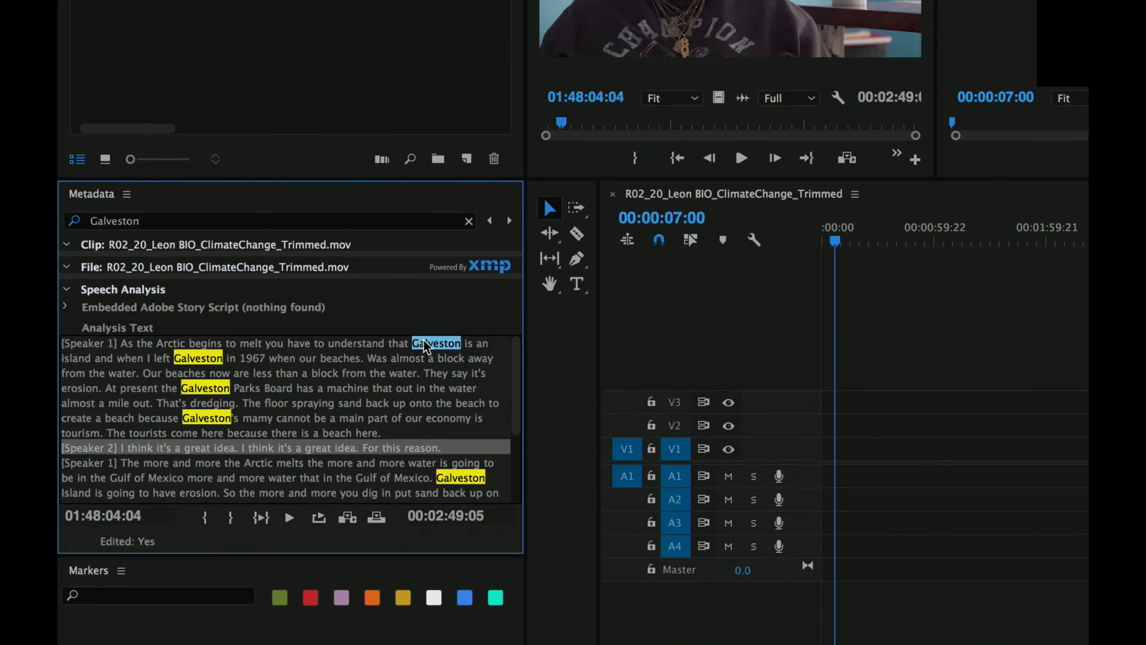
- Mark the source clip from "Galveston" through "island" in the first passage and insert that range into the sequence
key(i)
key(space)
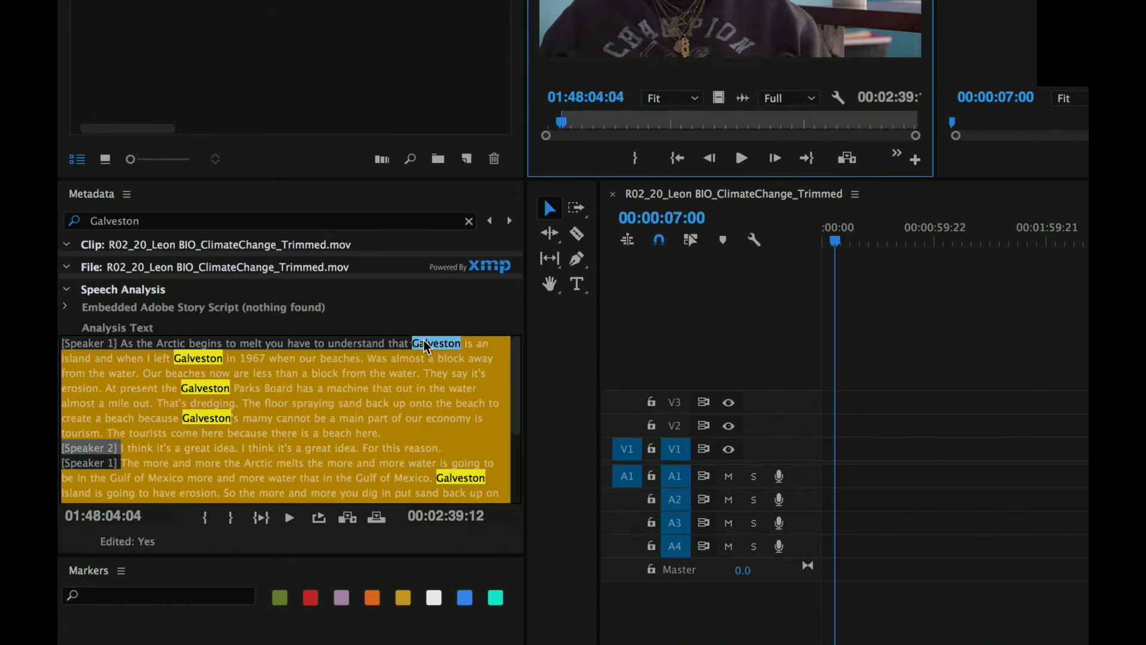
key(space)
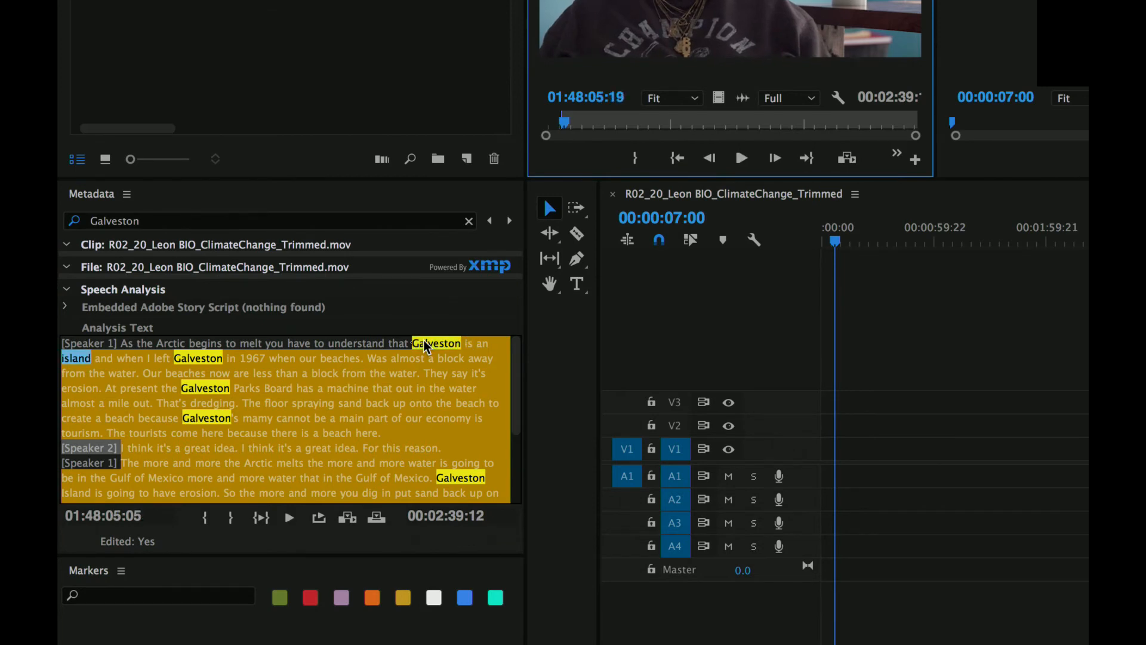
key(o)
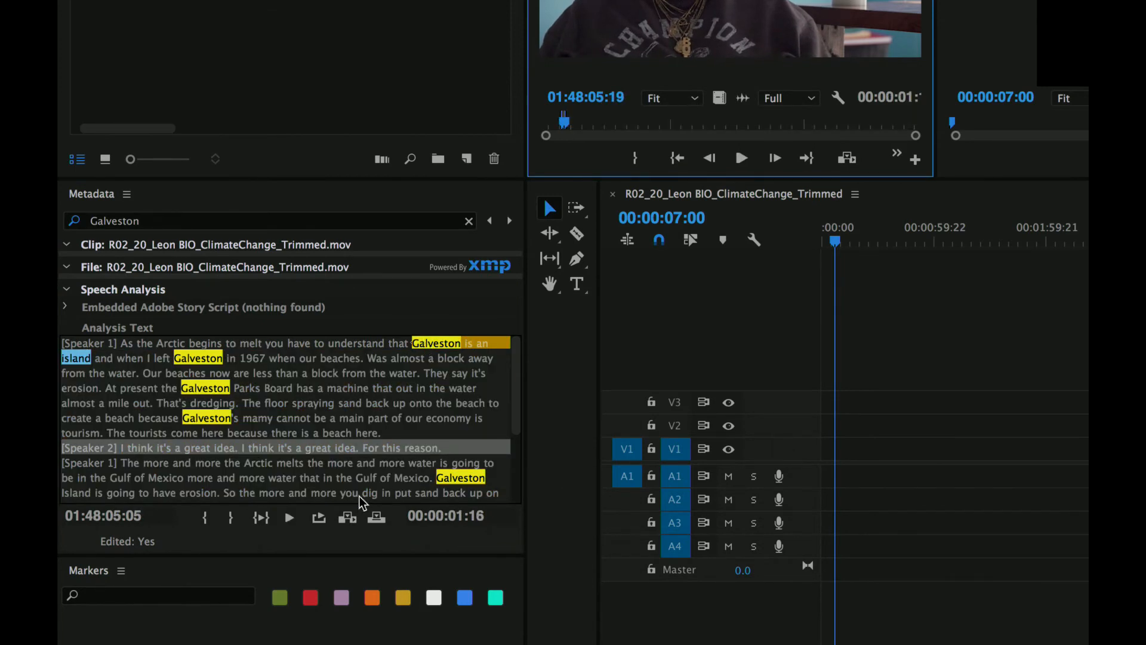
click(346, 518)
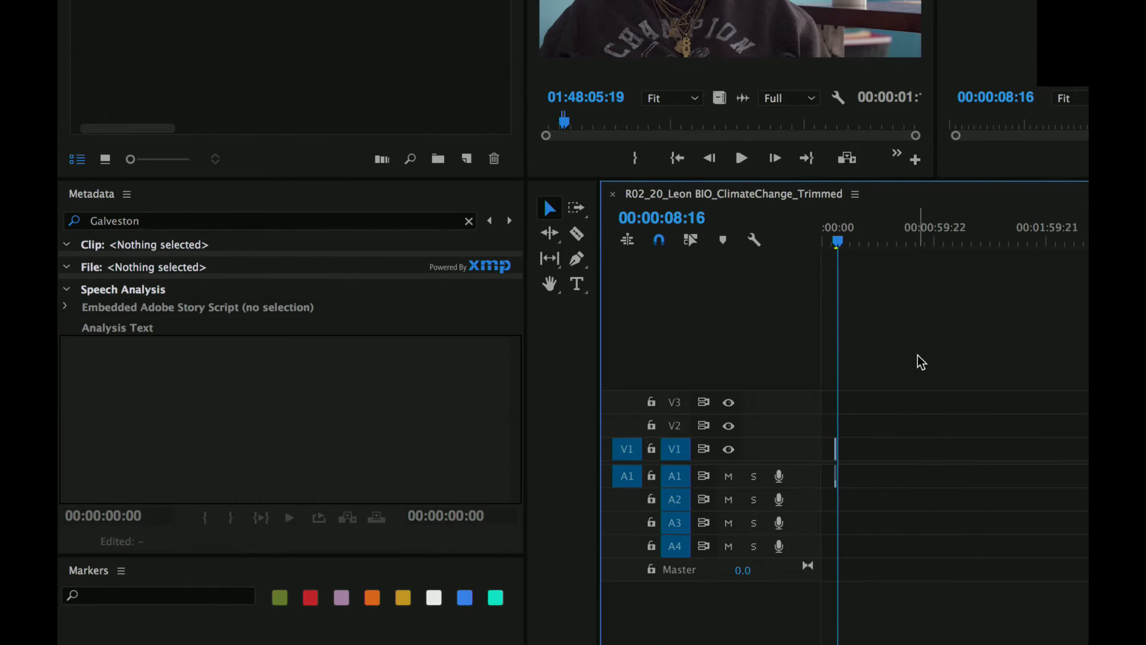
- Ripple delete the empty gap before the inserted clip and play the sequence from near its start
key(=)
key(=)
key(=)
key(=)
key(=)
key(=)
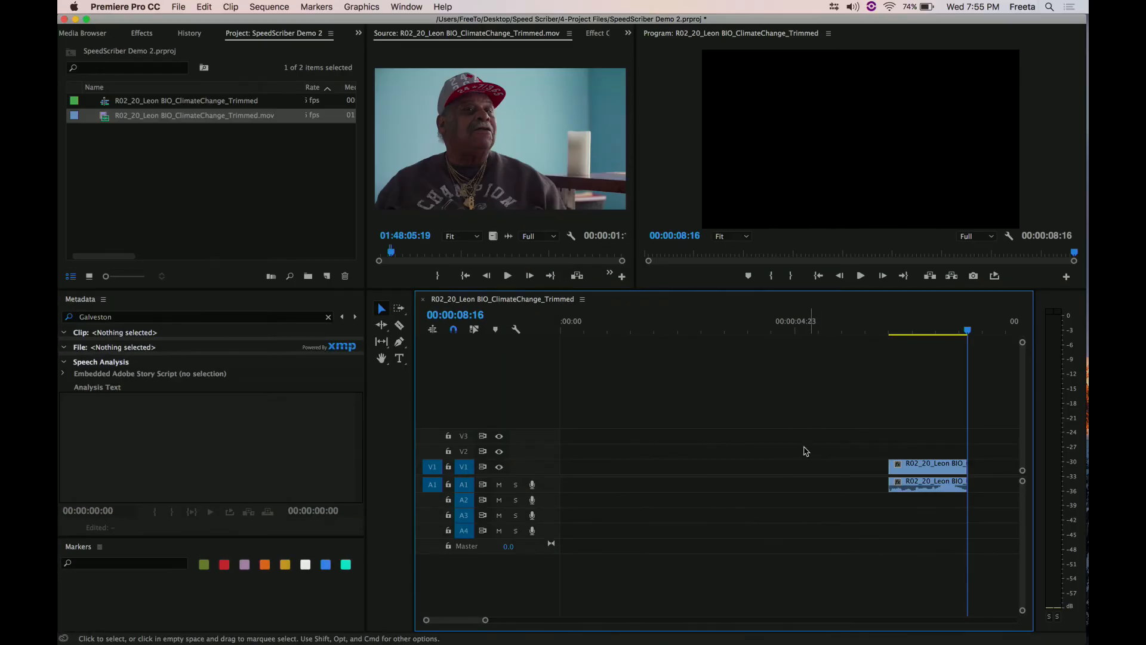
right_click(752, 475)
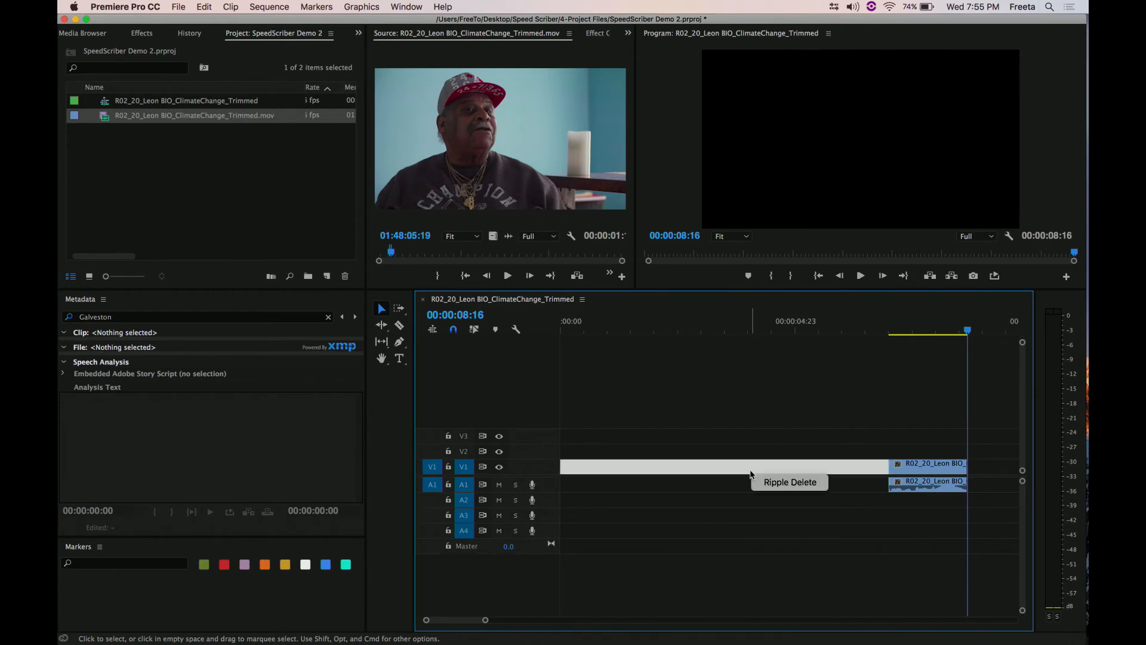
click(781, 481)
click(604, 327)
key(space)
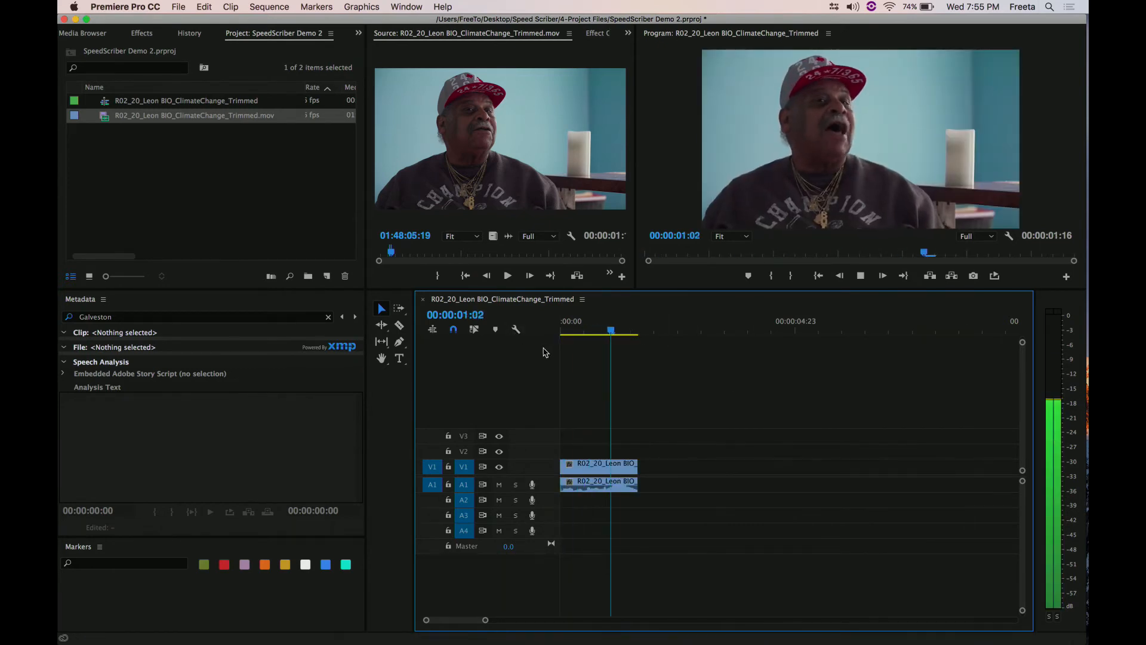
- Extend the end of the clip's video and audio on the timeline to 00:00:01:20
click(640, 465)
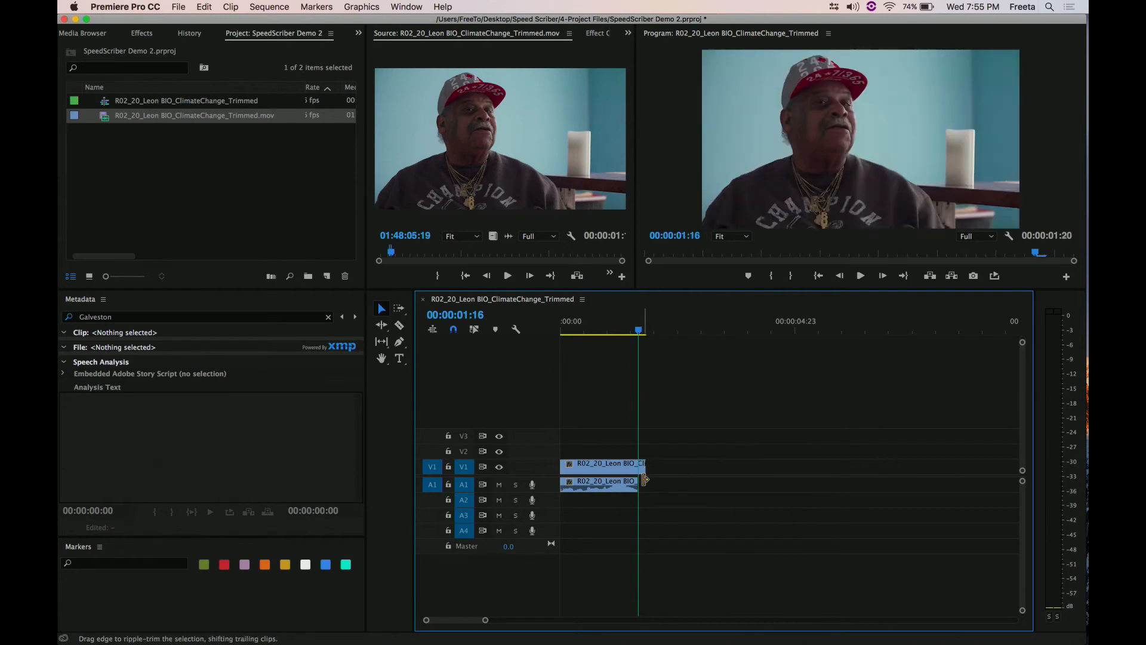
click(644, 481)
drag(643, 482, 645, 482)
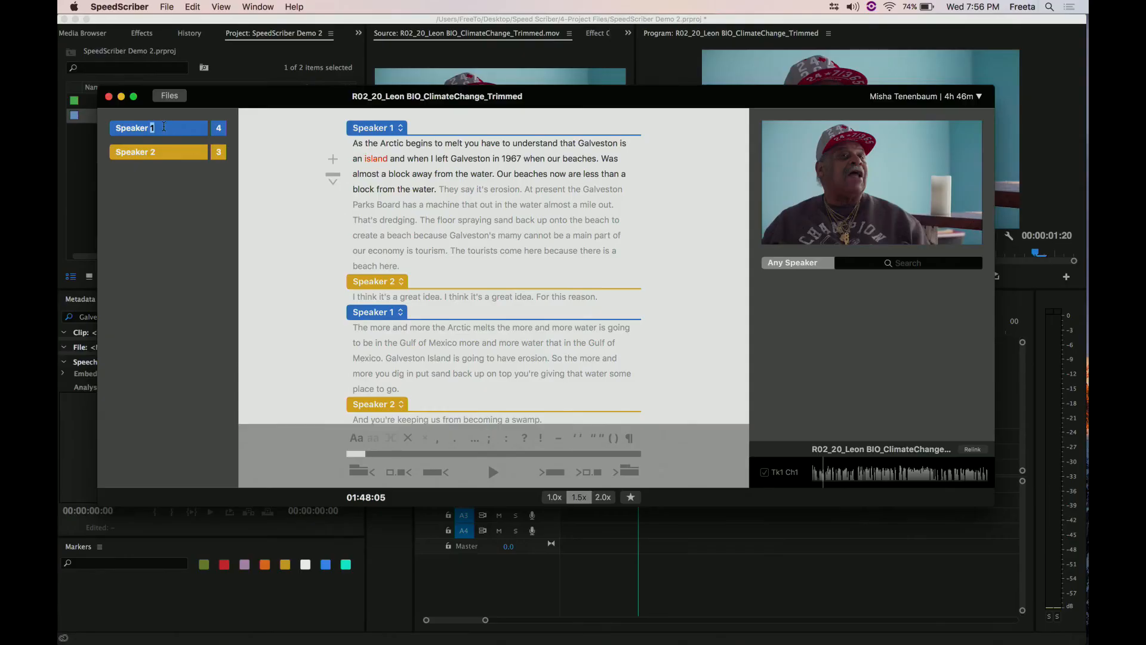
- Switch to SpeedScriber and rename Speaker 1 in the transcript to the interviewee's first name
triple_click(164, 126)
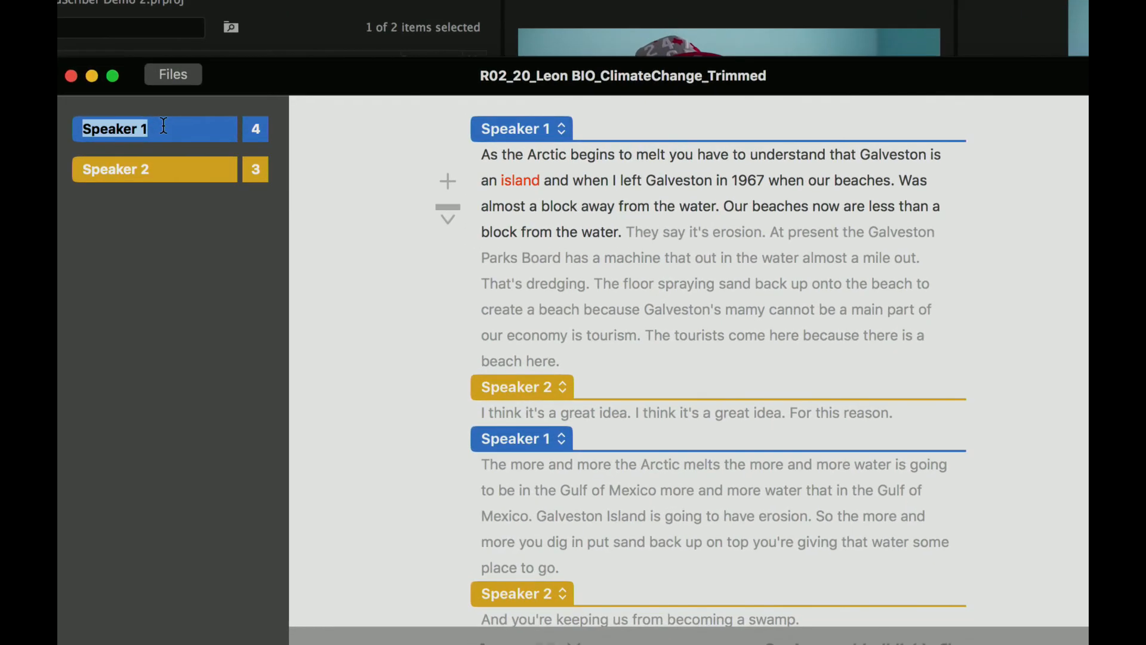
text(Leo)
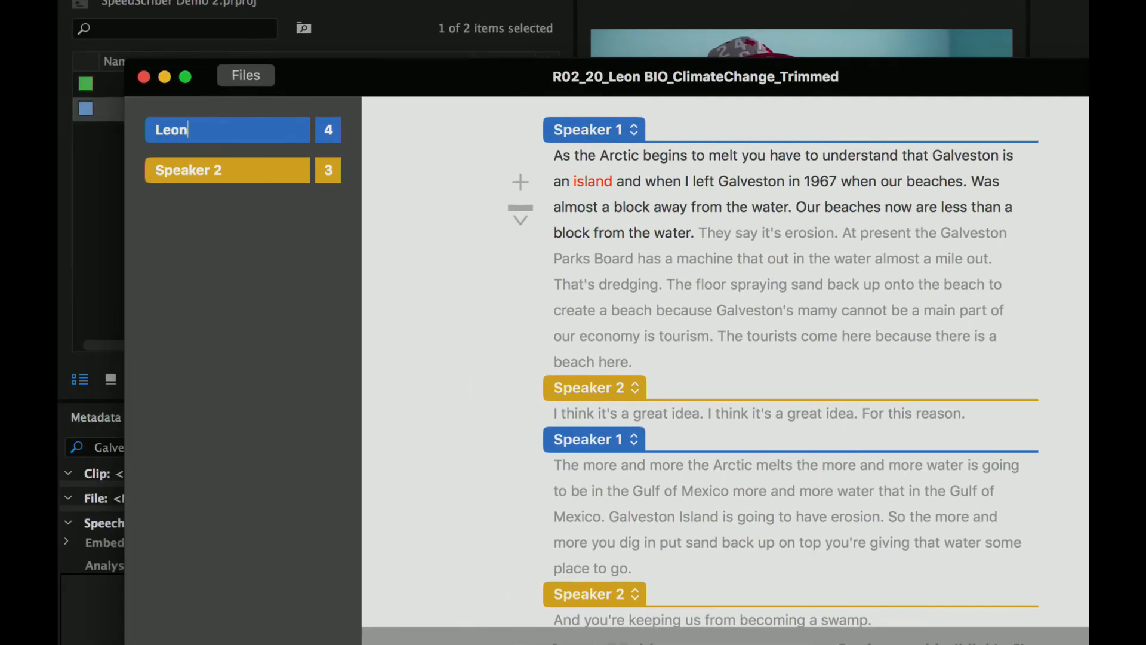
text(n)
key(Return)
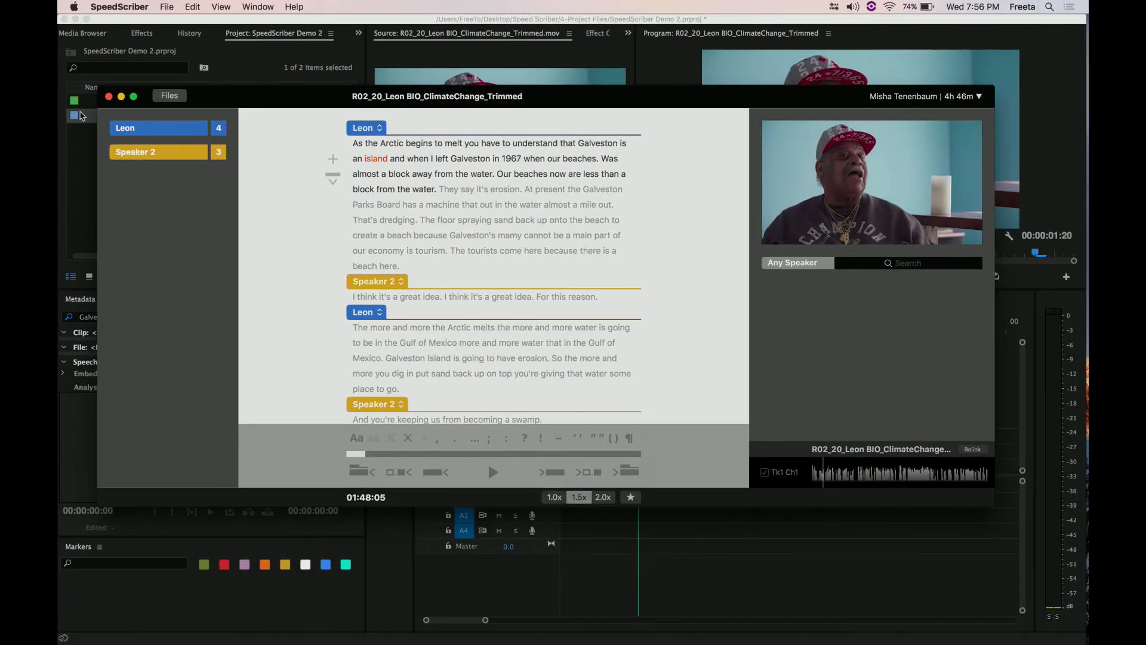
- Return to Premiere Pro and update the newest verified R02_20_Leon BIO_ClimateChange_Trimmed transcript from an enlarged SpeedScriber panel
click(82, 222)
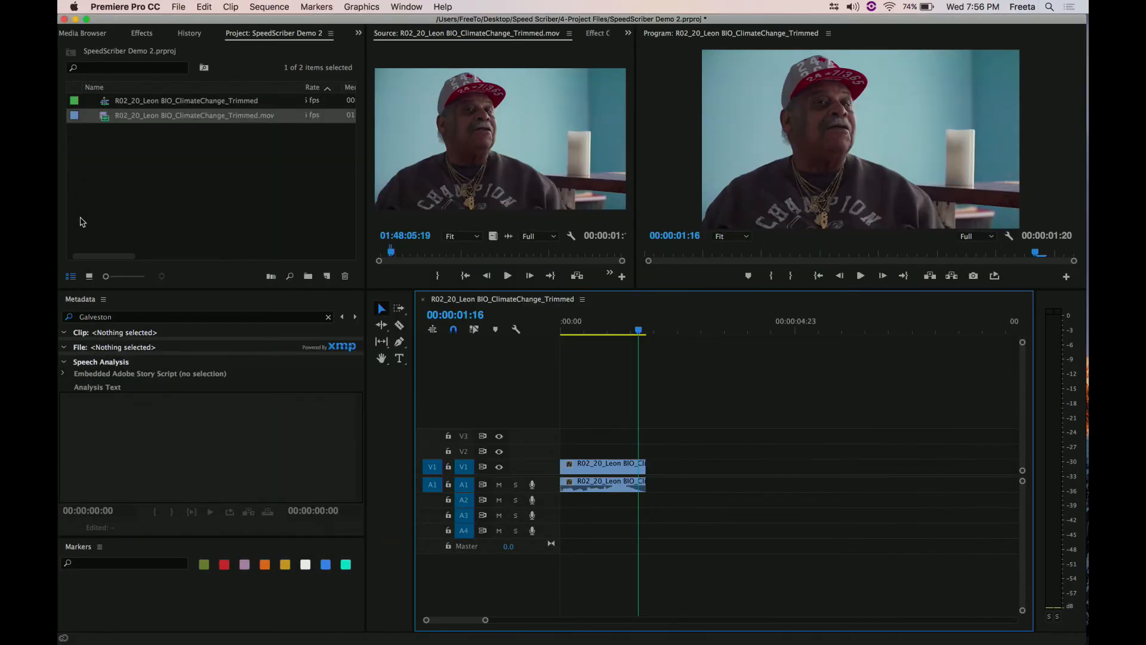
click(406, 7)
mouse_move(411, 52)
click(541, 60)
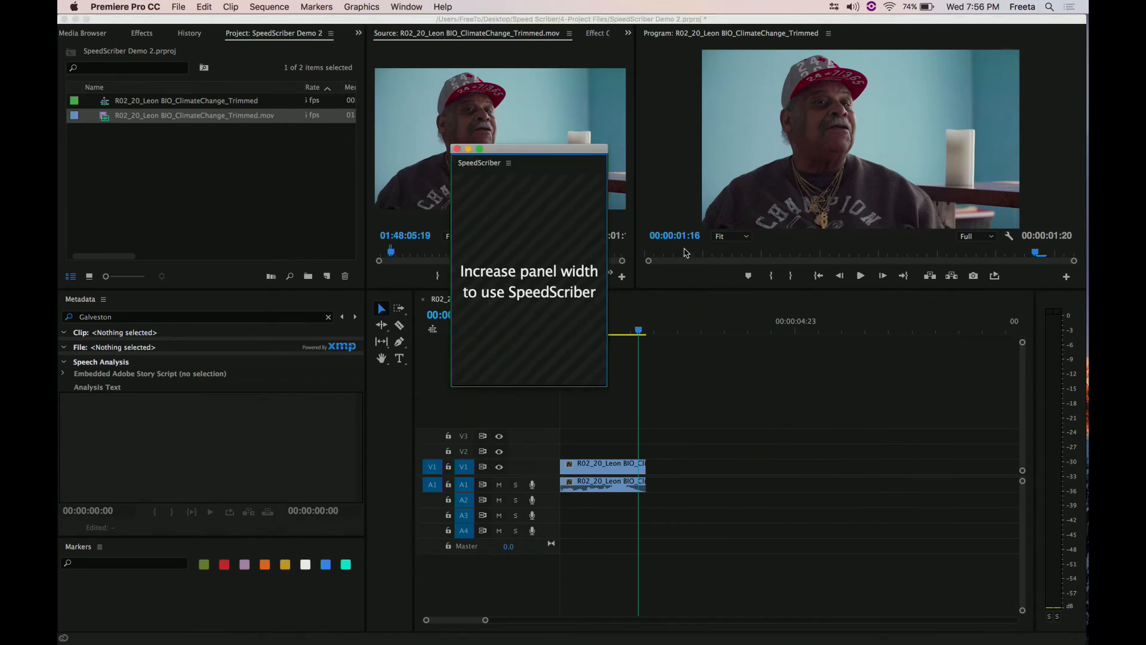
drag(607, 386, 1074, 634)
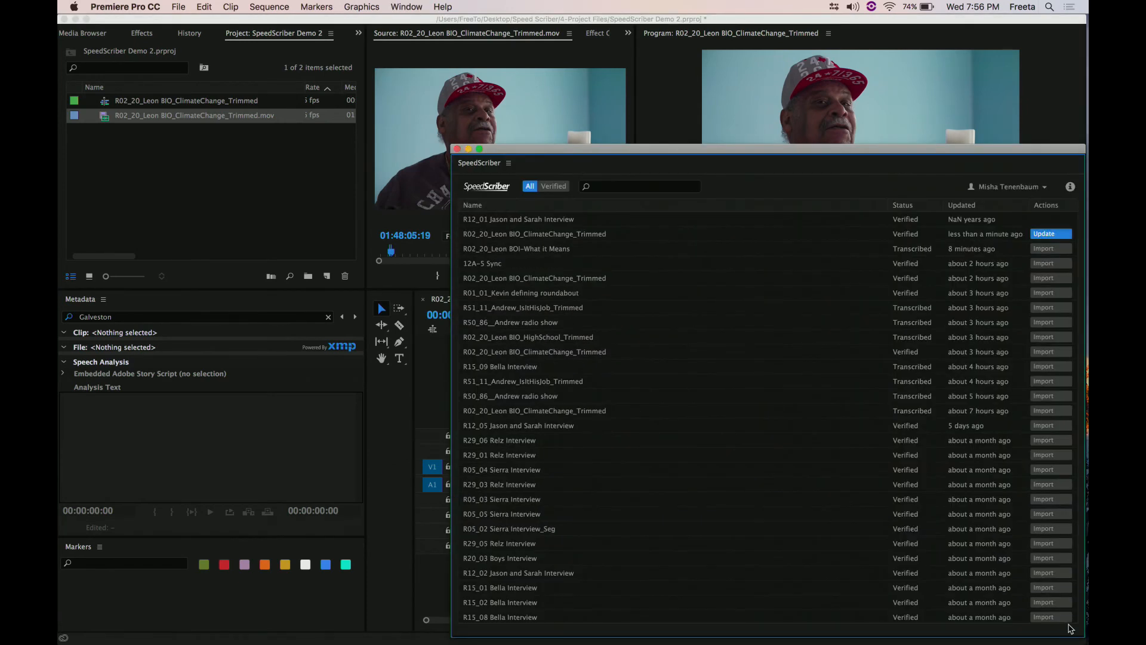
drag(897, 153, 622, 116)
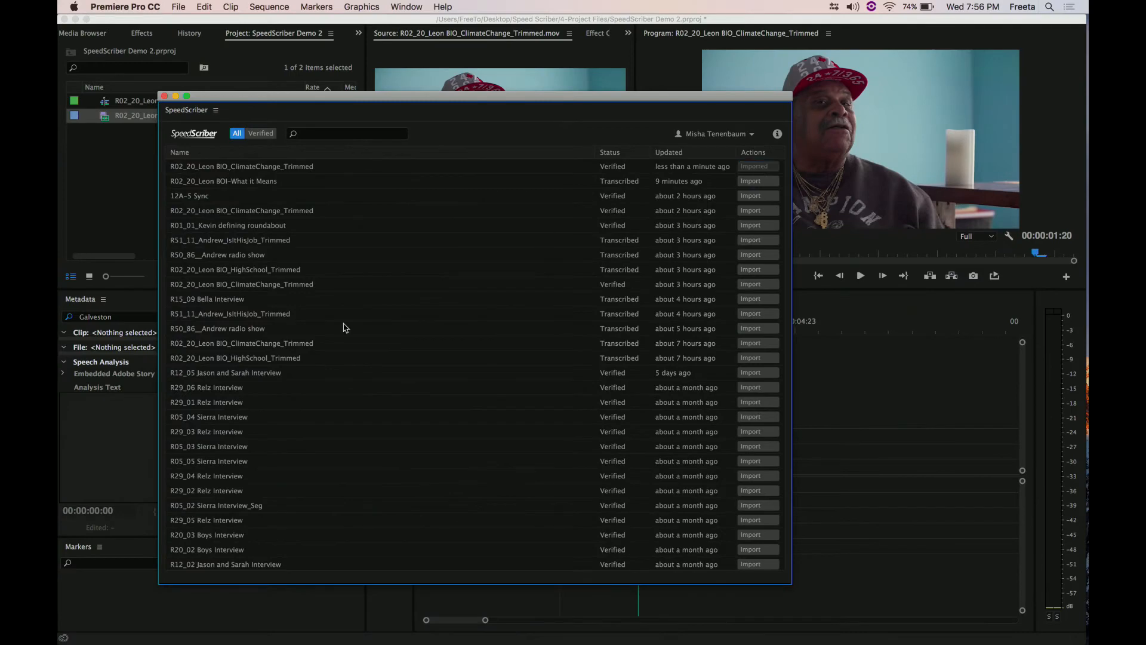
- Select the R02_20_Leon BIO_ClimateChange_Trimmed.mov clip in the project and check its updated transcript metadata
click(110, 130)
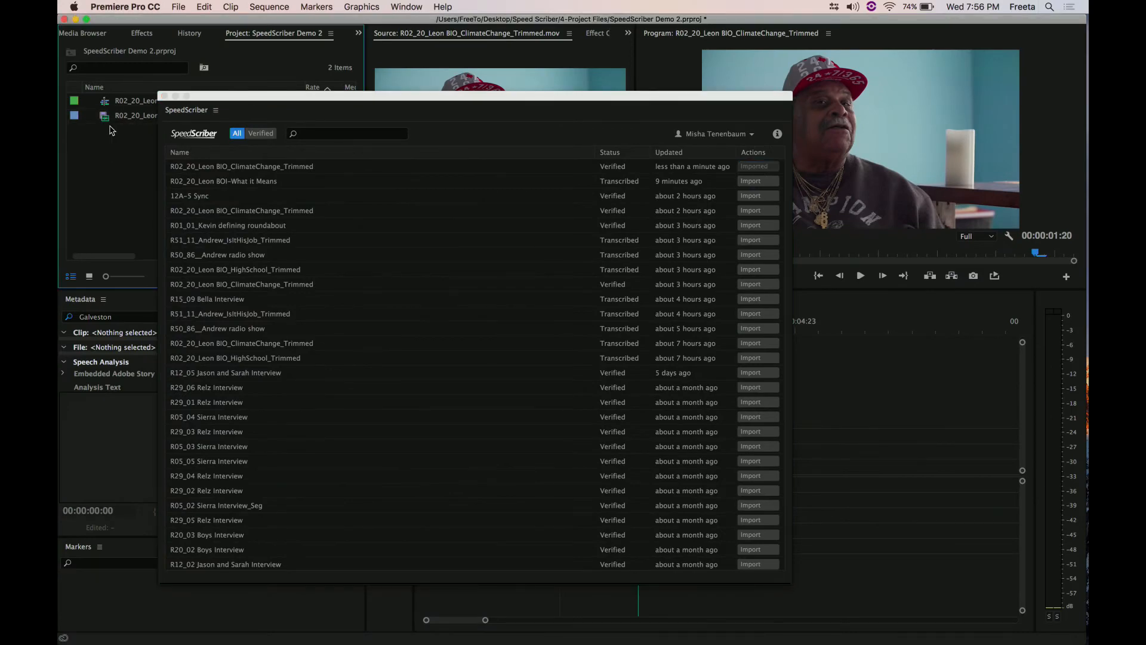
click(103, 117)
double_click(62, 446)
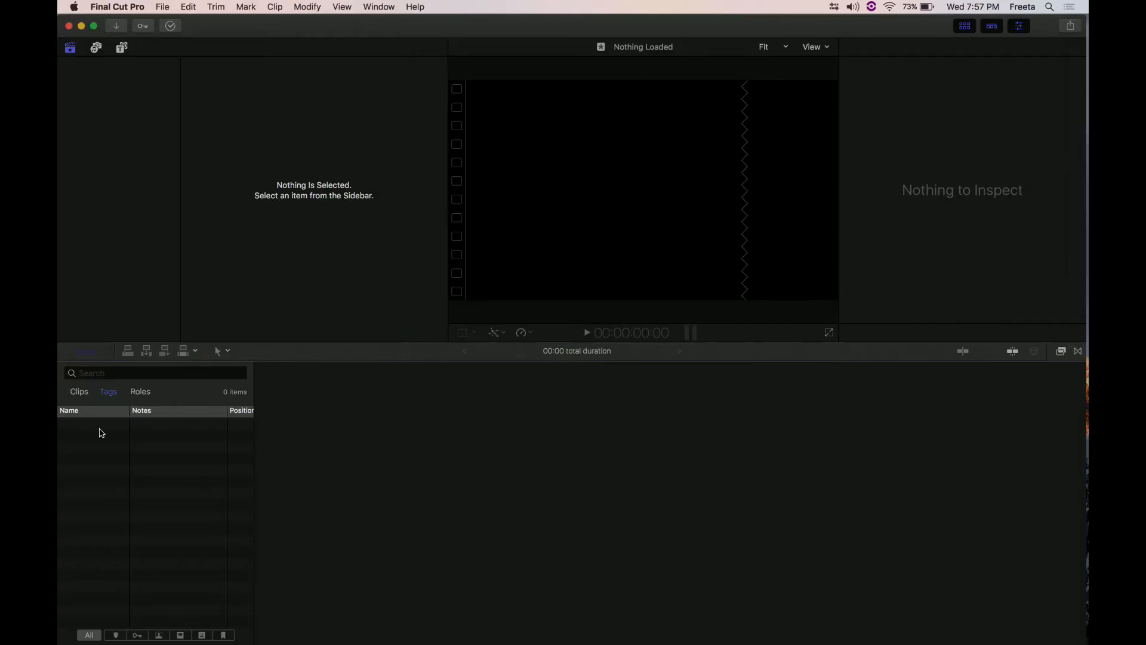
- In Final Cut Pro, inspect the 12AT05 audio clip and play part of the A010_C003_080653 video clip
click(231, 279)
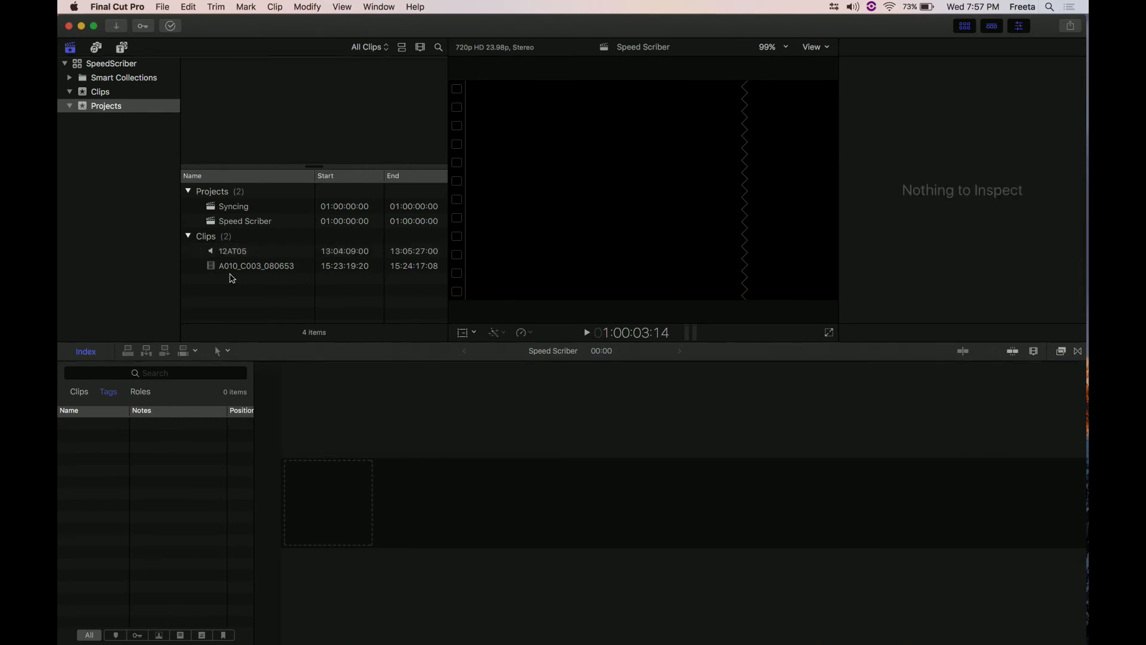
click(227, 264)
click(224, 251)
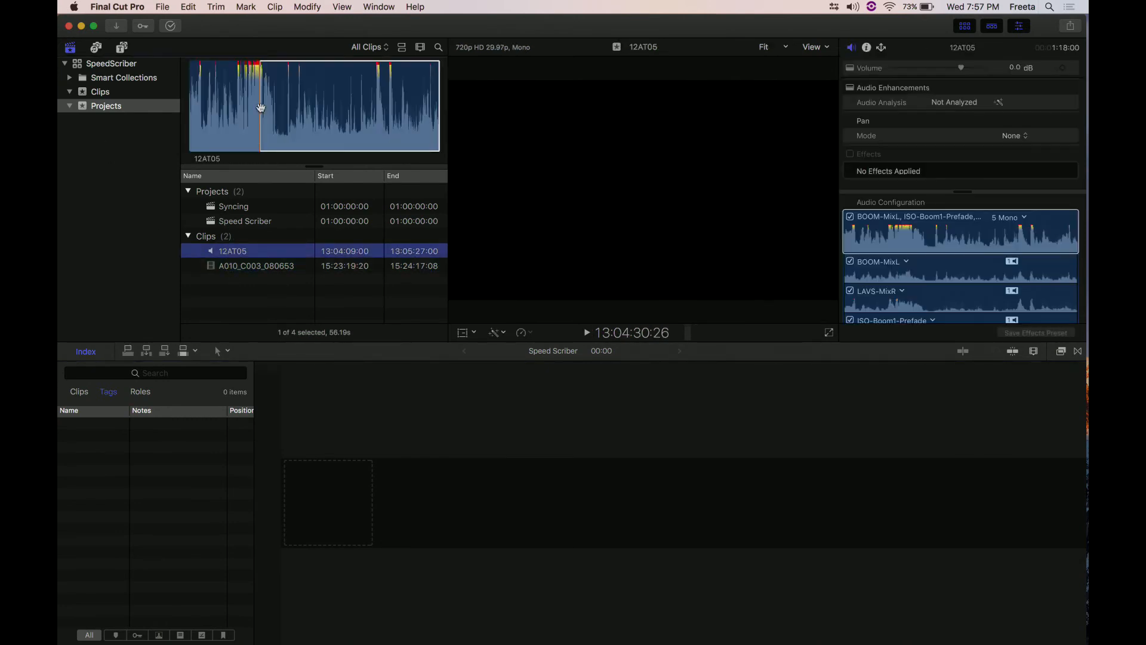
click(241, 269)
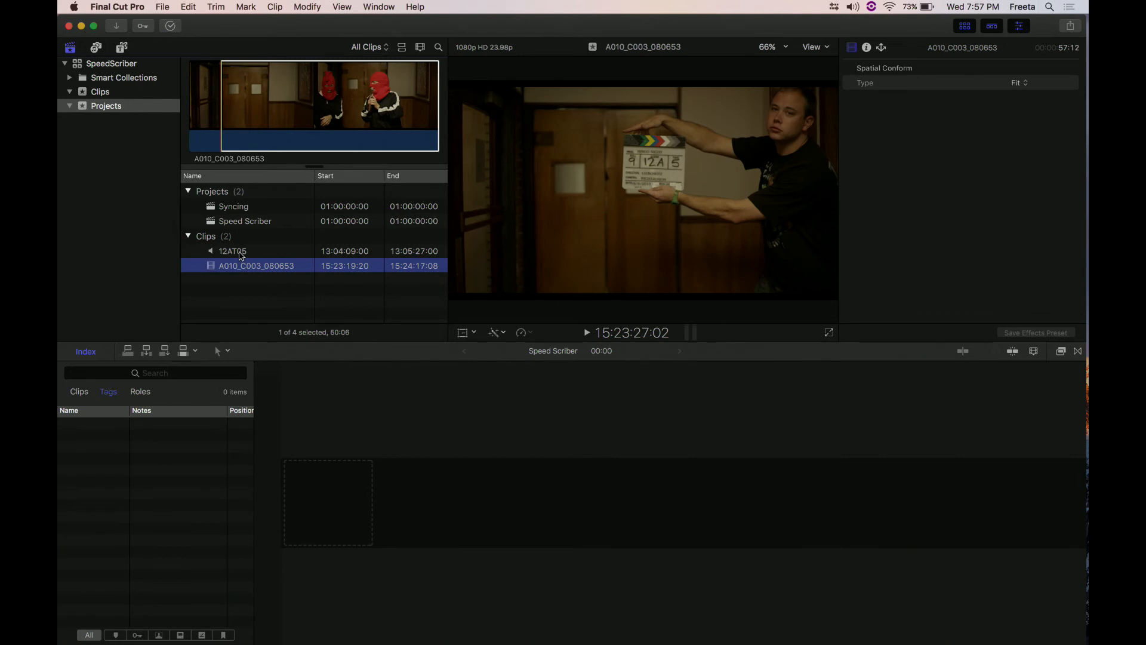
super+click(241, 256)
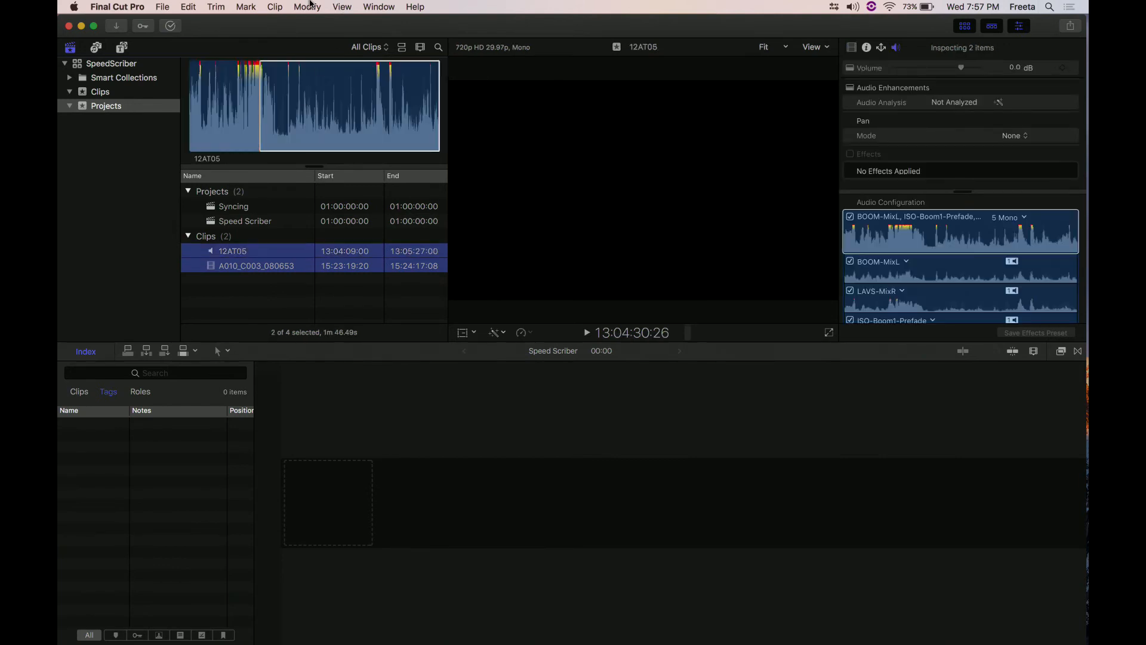
click(307, 7)
click(309, 5)
click(218, 278)
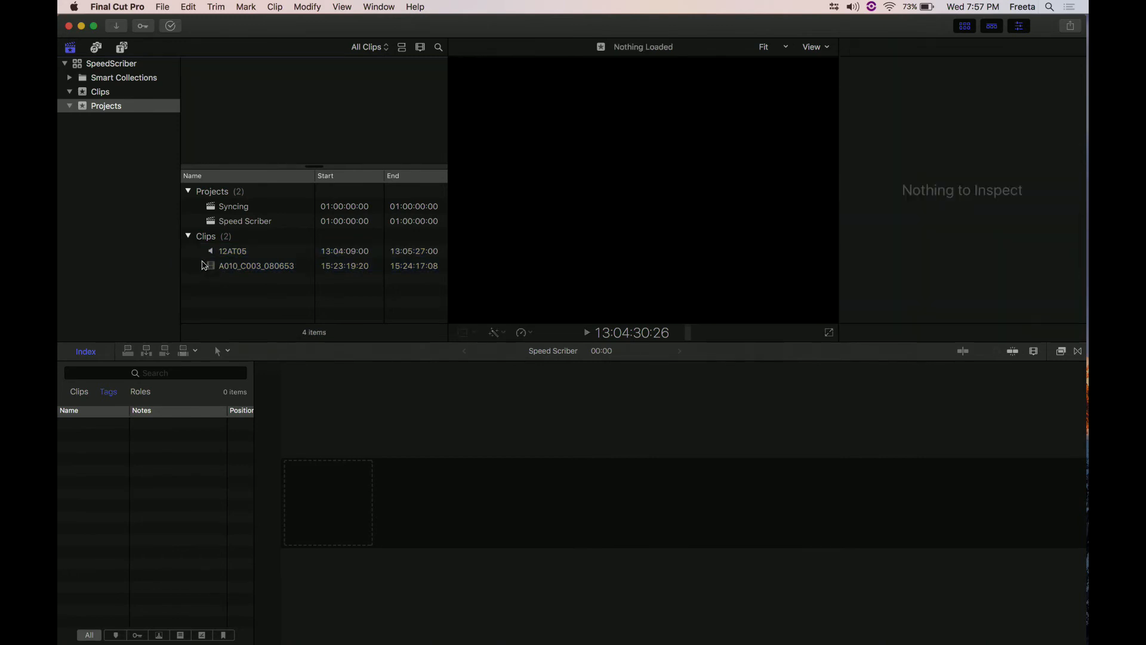
click(215, 269)
key(space)
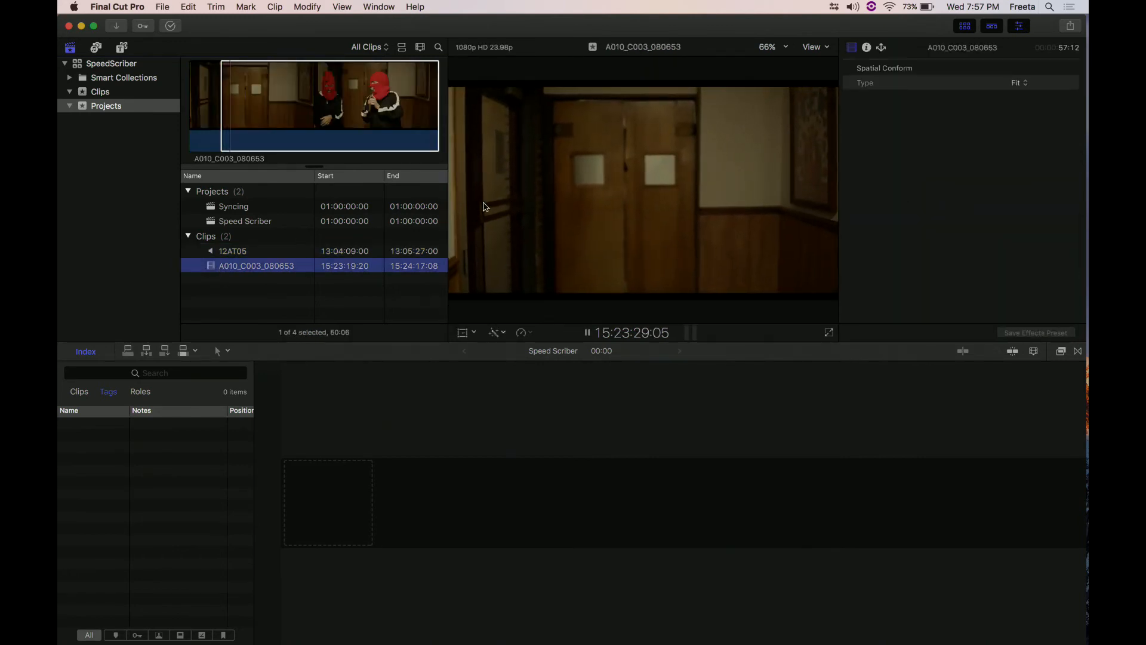
key(space)
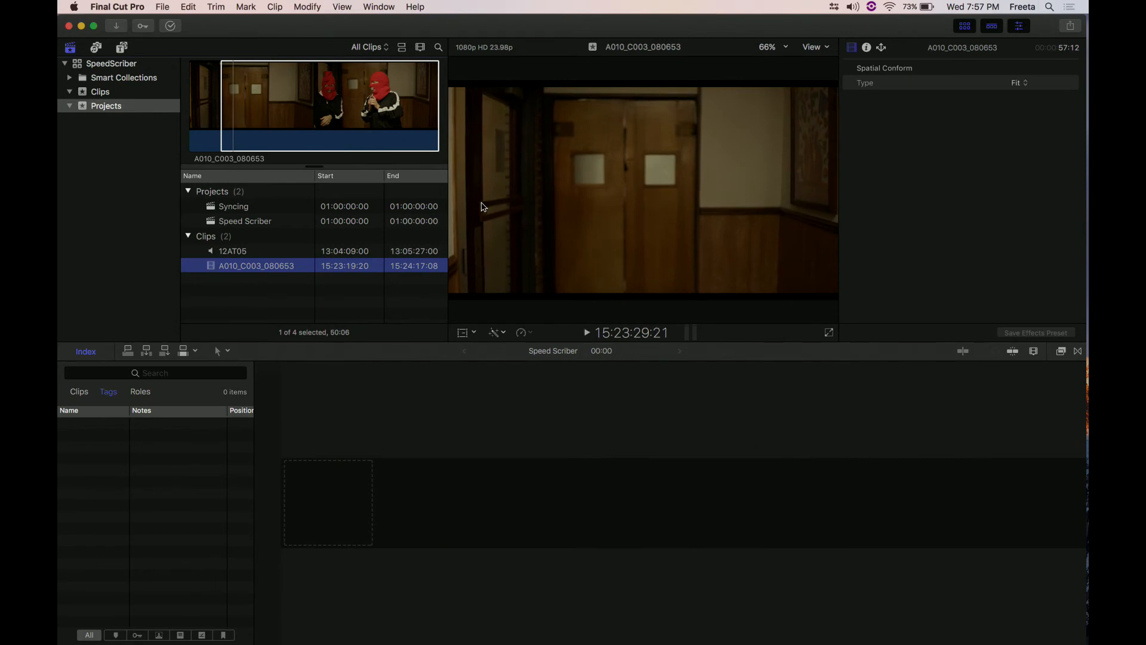
- Synchronize the 12AT05 and A010_C003_080653 clips as "12-5 Sync" in the Projects event and select the new clip
super+click(233, 251)
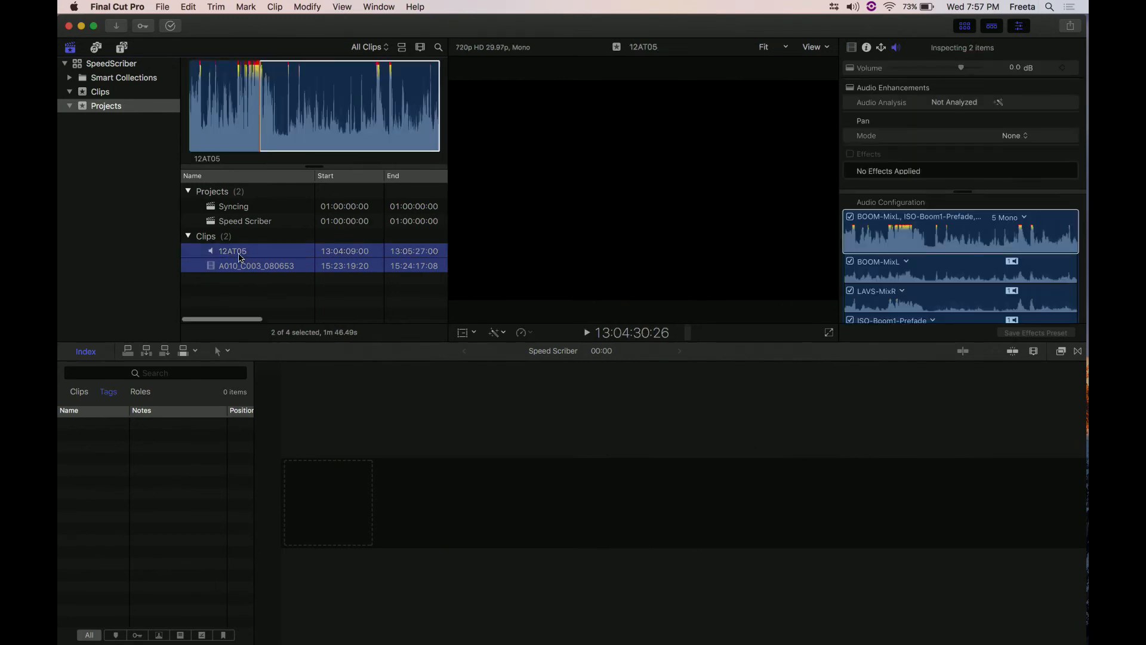
mouse_move(1087, 288)
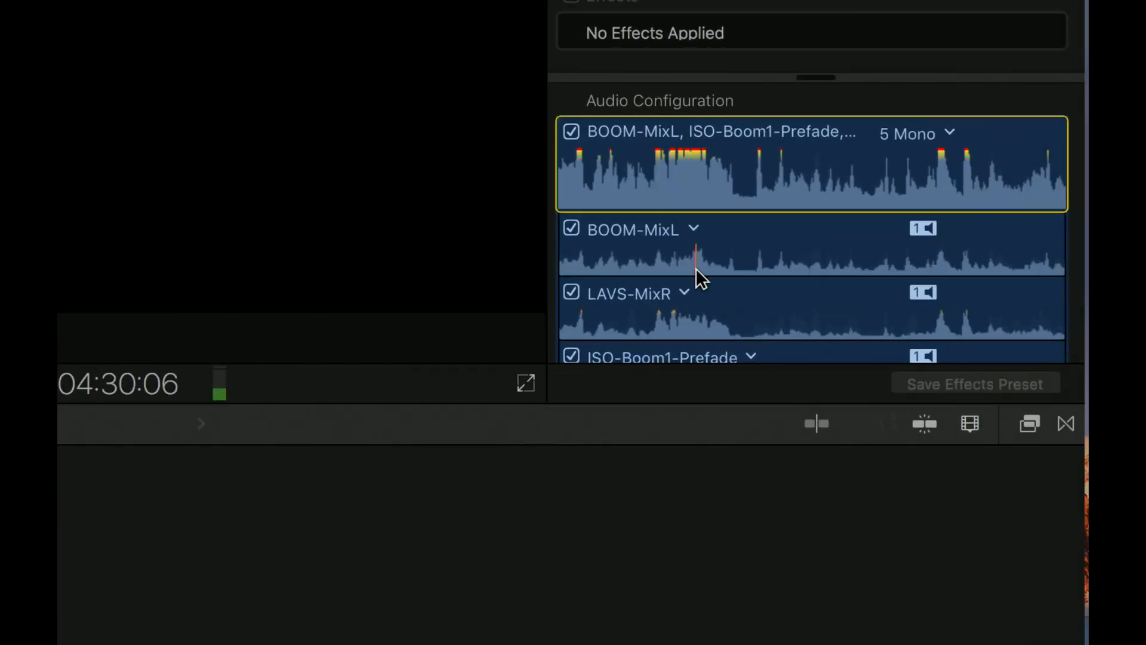
scroll(701, 303, down, 5)
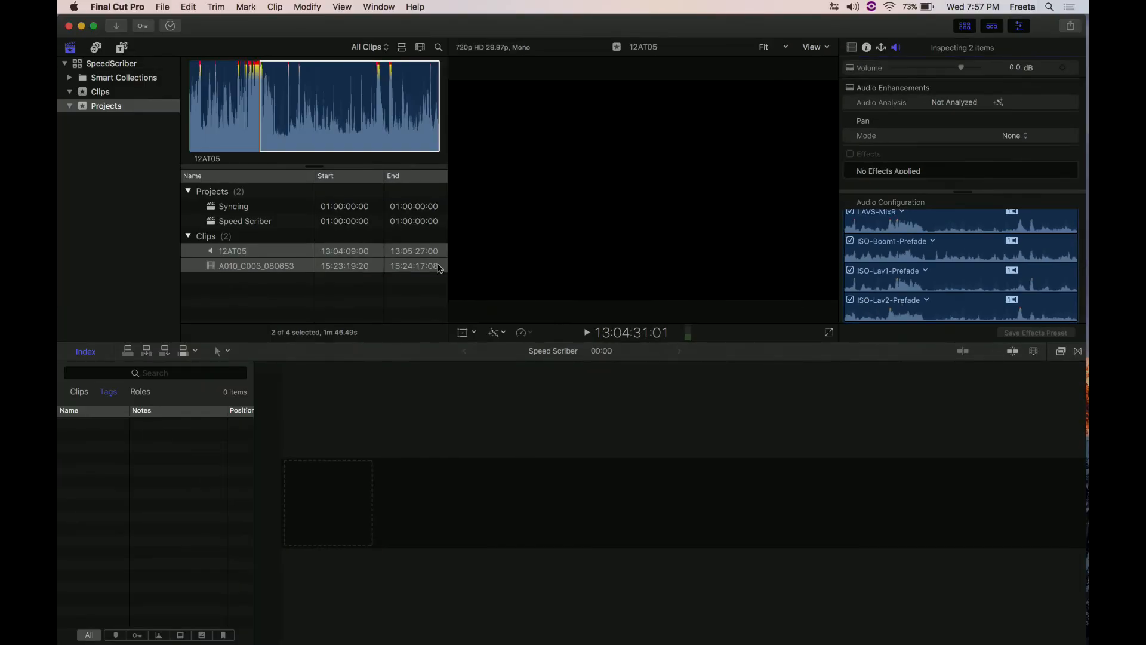
right_click(286, 250)
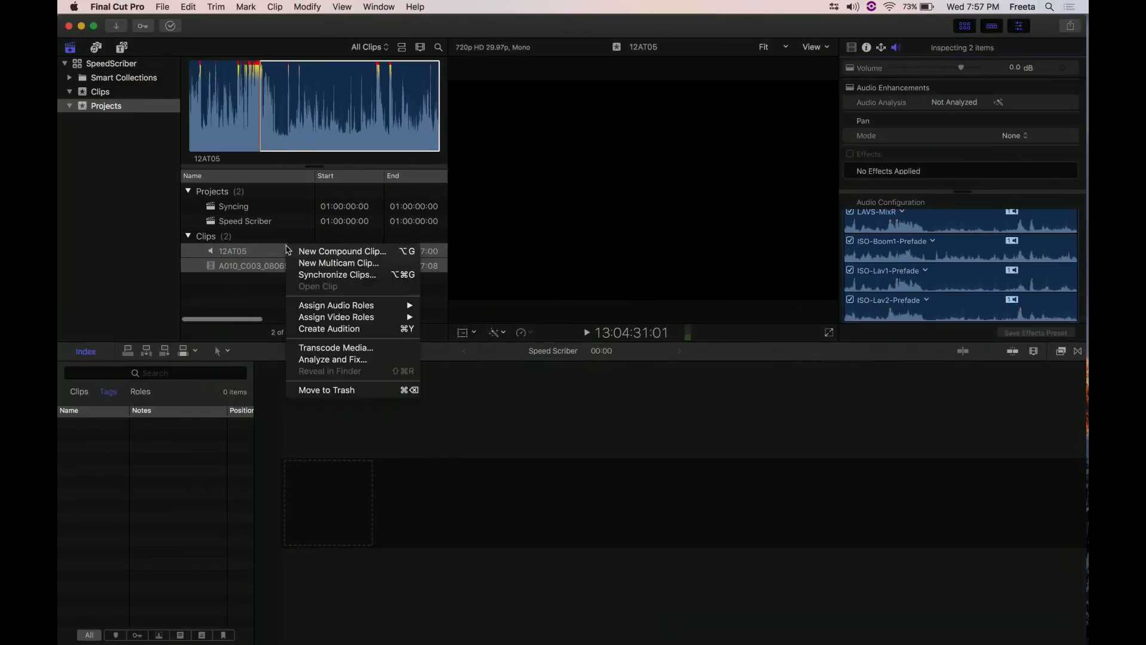
click(378, 274)
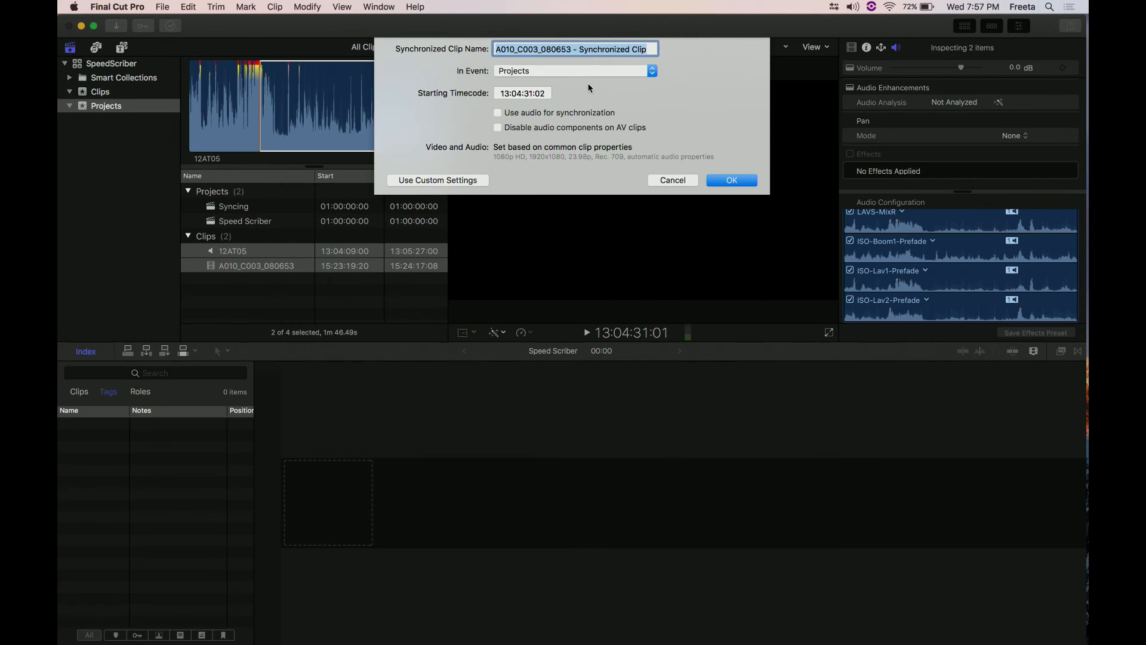
text(12-)
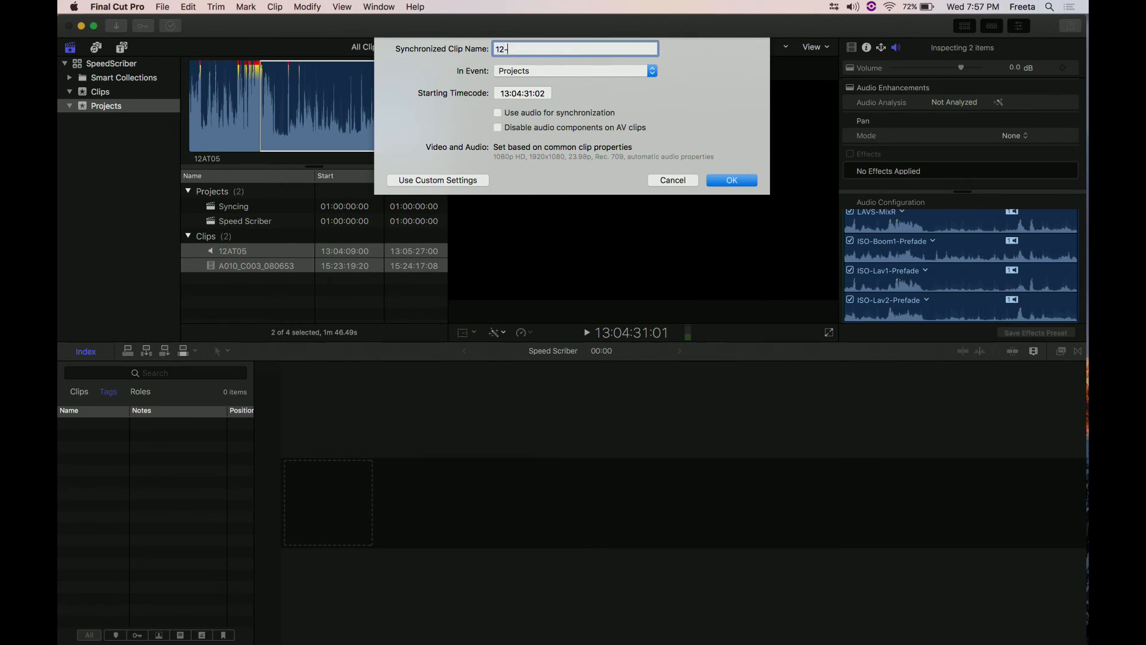
text(5 Sync)
key(Return)
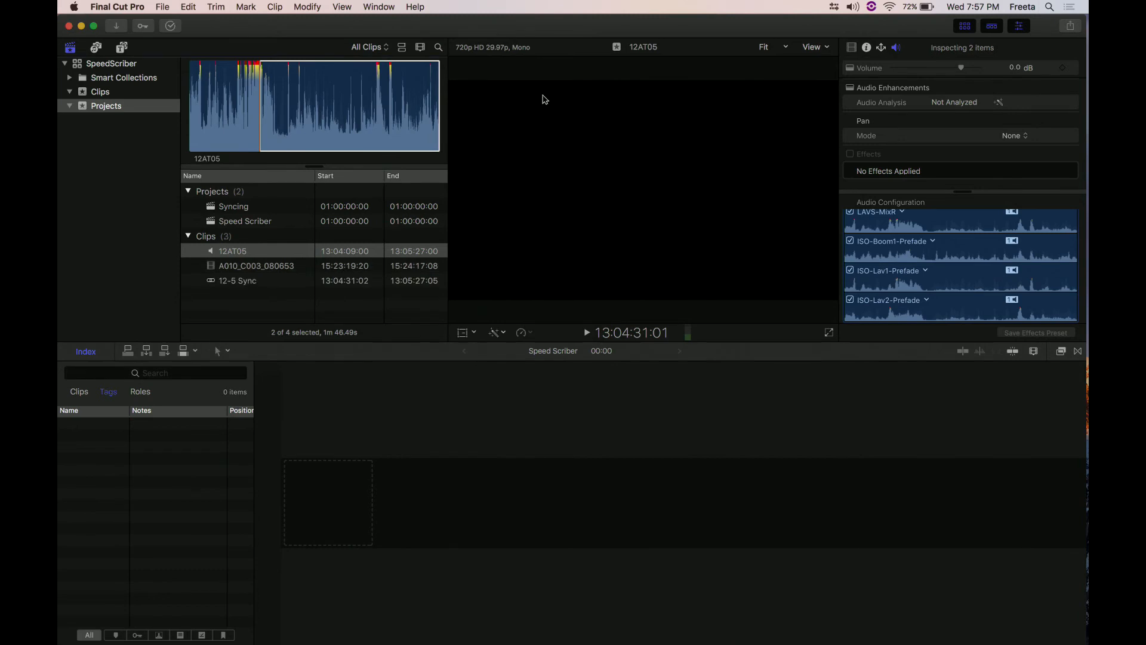
click(213, 281)
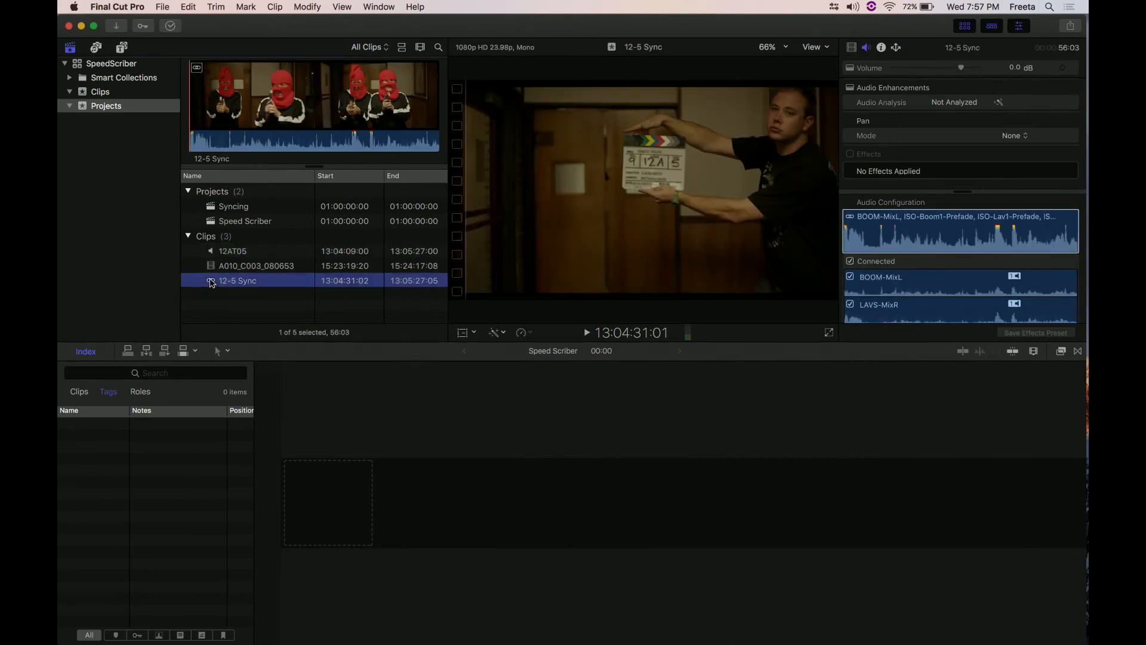
- Add the keyword "SS Pending" to the 12-5 Sync clip and close the keyword editor
key(super+k)
text(ss)
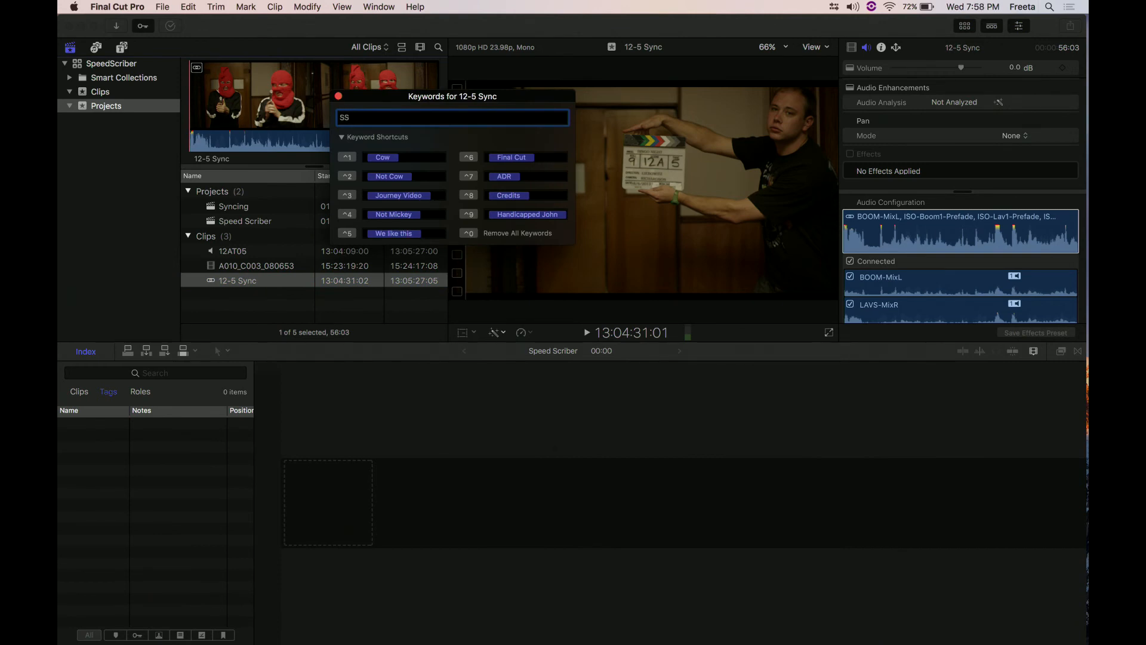
text(Pendl)
key(Return)
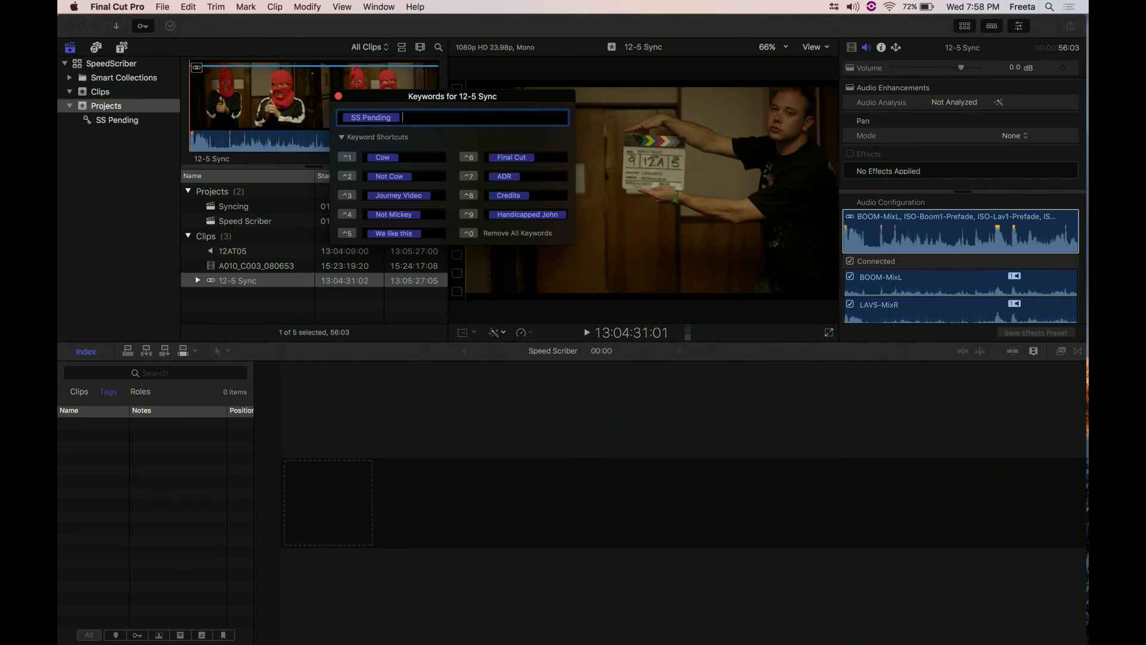
click(338, 96)
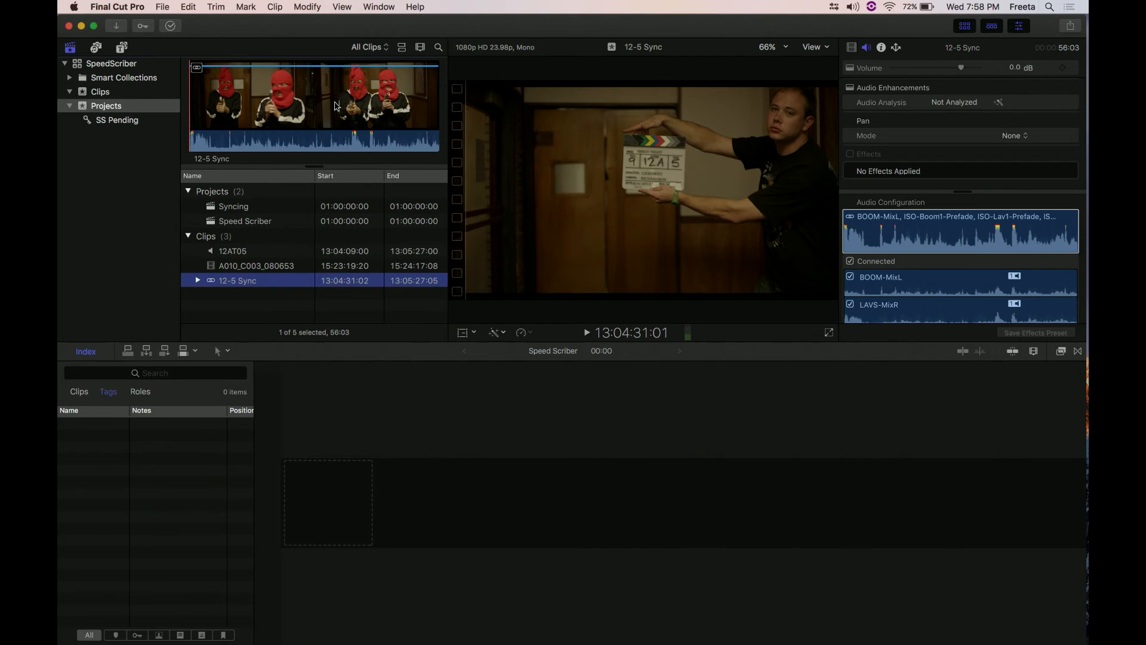
- Send the SpeedScriber library from Final Cut Pro to the SpeedScriber app to load the pending 12-5 Sync clip
click(76, 67)
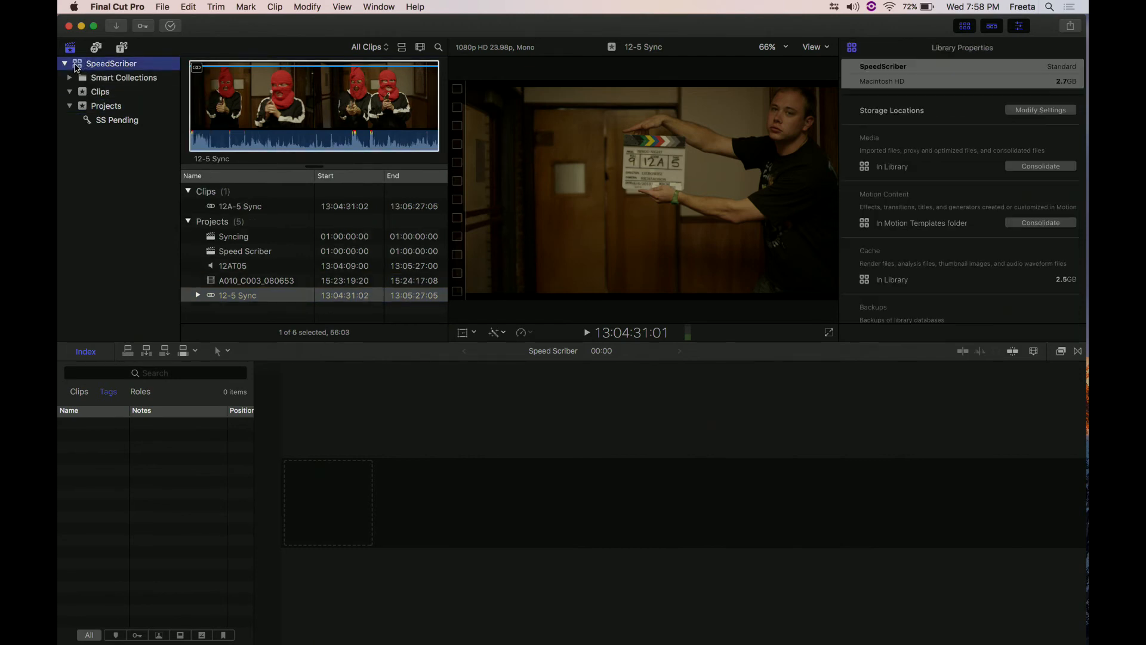
drag(75, 65, 1078, 578)
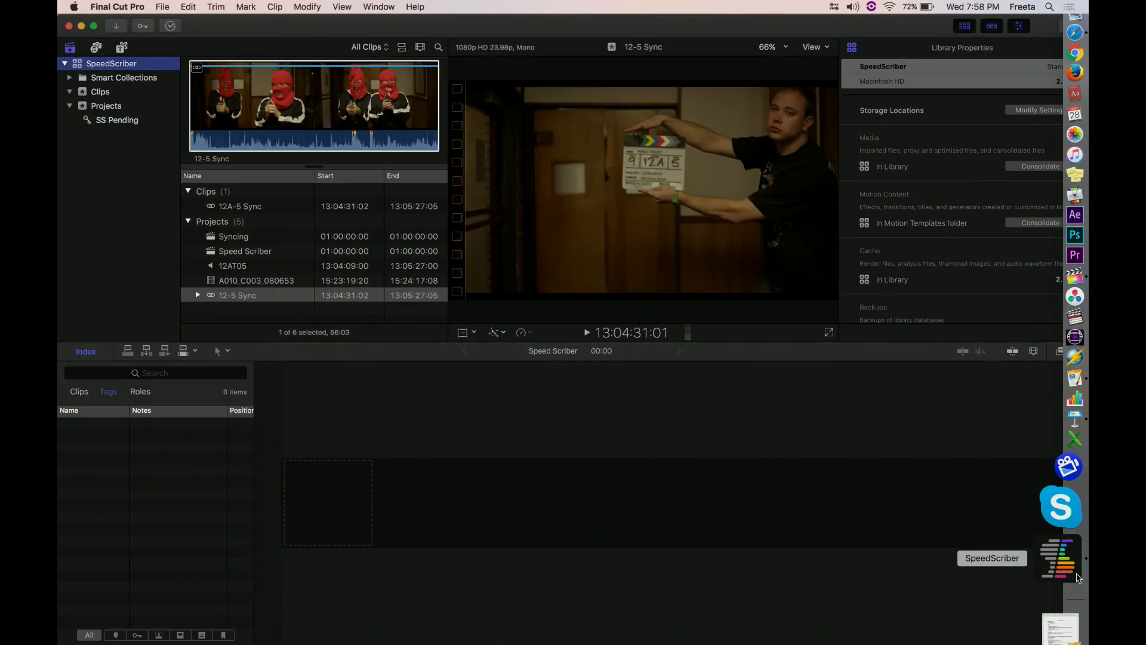
drag(82, 63, 1084, 574)
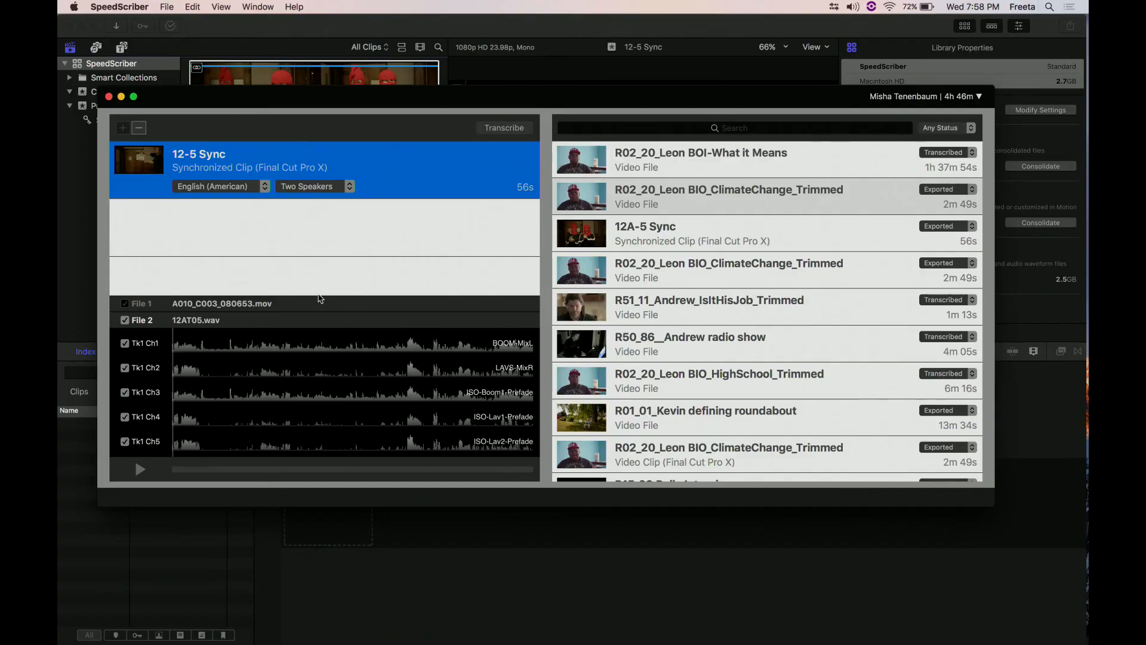
click(319, 295)
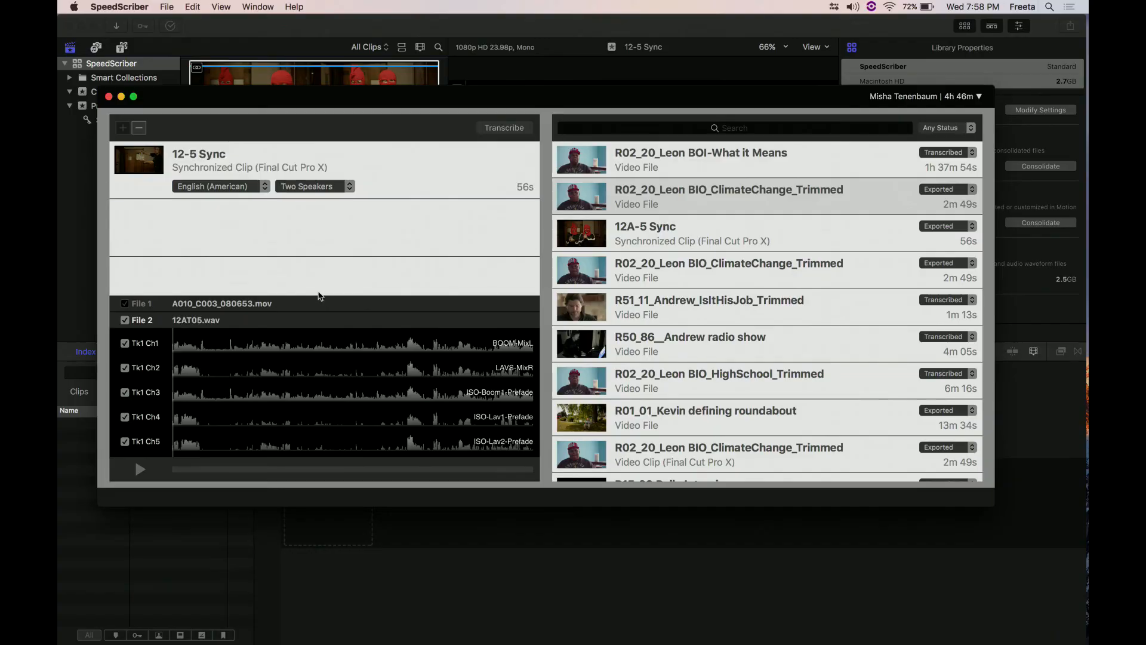
- Exclude channel Tk1 Ch1 of 12AT05.wav in the 12-5 Sync clip and submit the clip for transcription
click(395, 173)
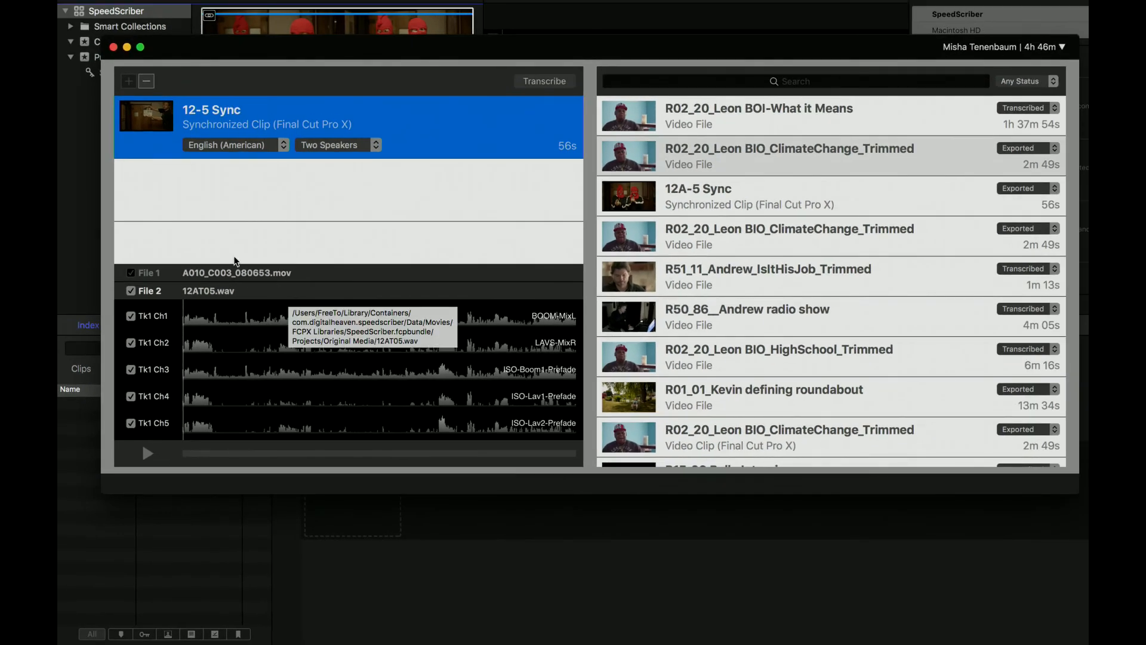
click(130, 318)
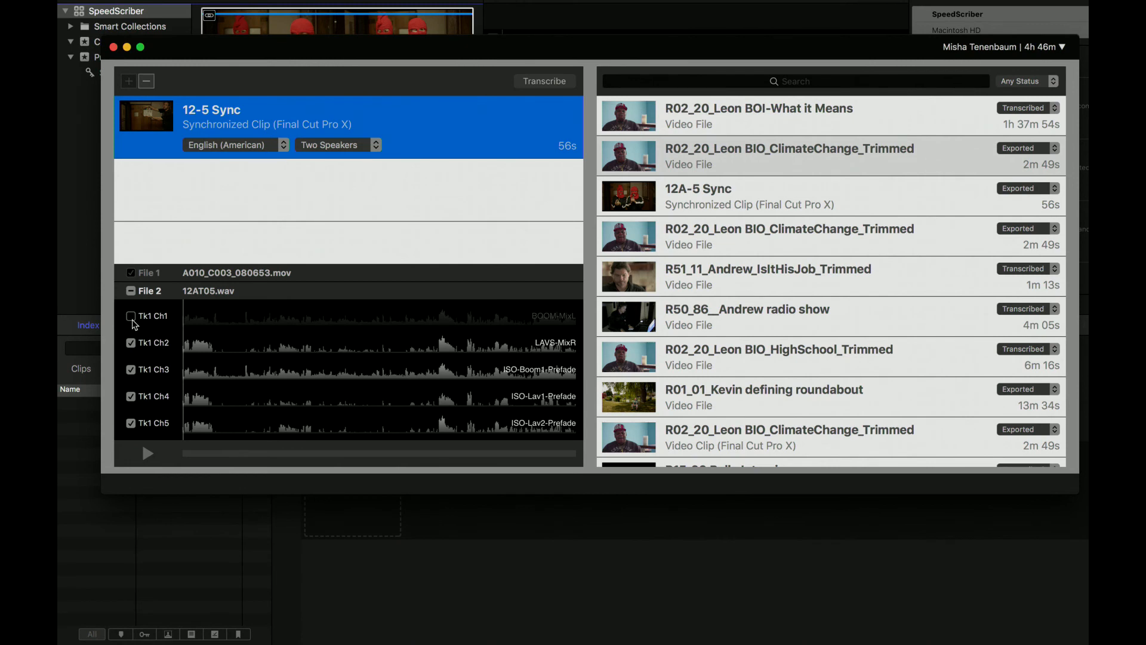
click(528, 89)
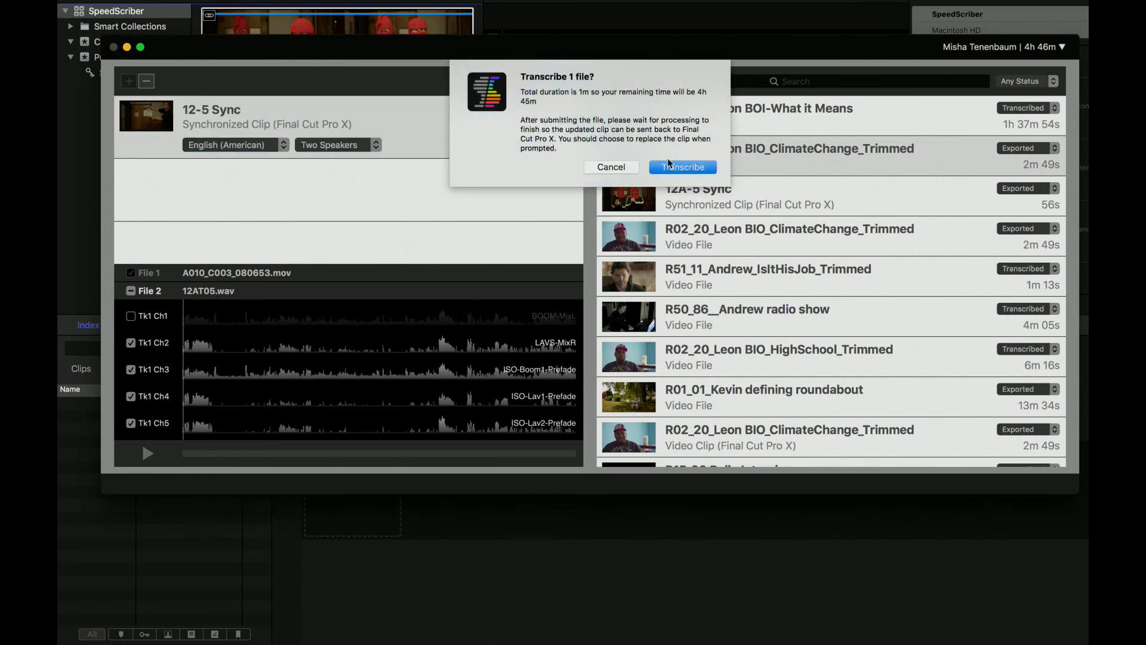
click(683, 167)
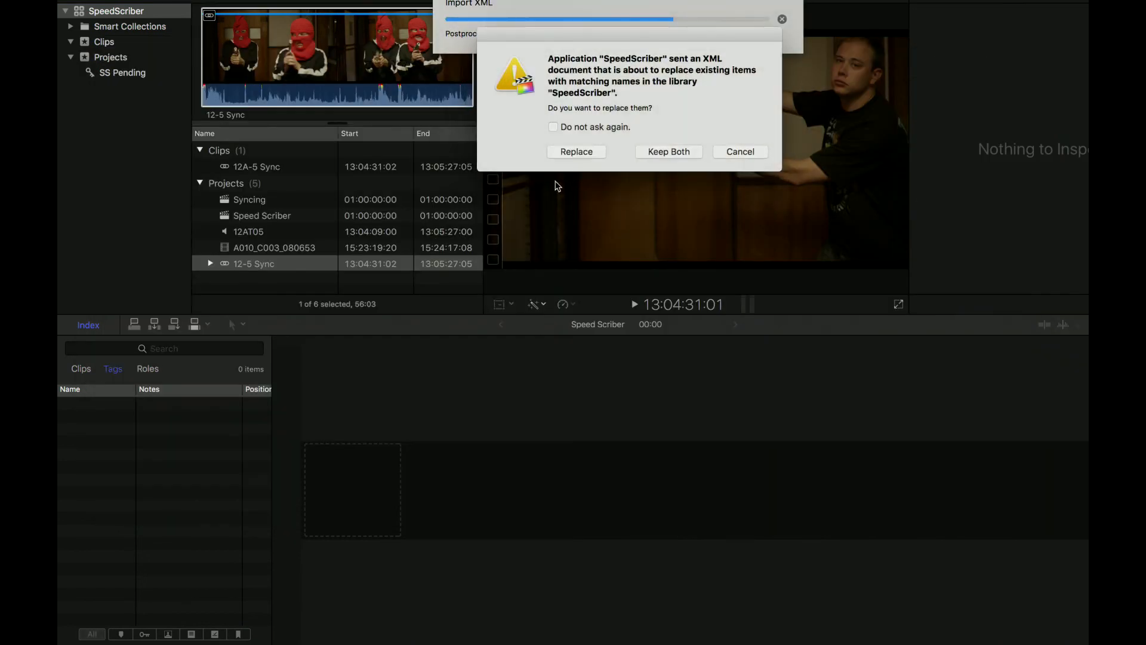
- Replace the existing 12-5 Sync clip in Final Cut Pro with the returned version and expand it to check its keyword
click(576, 152)
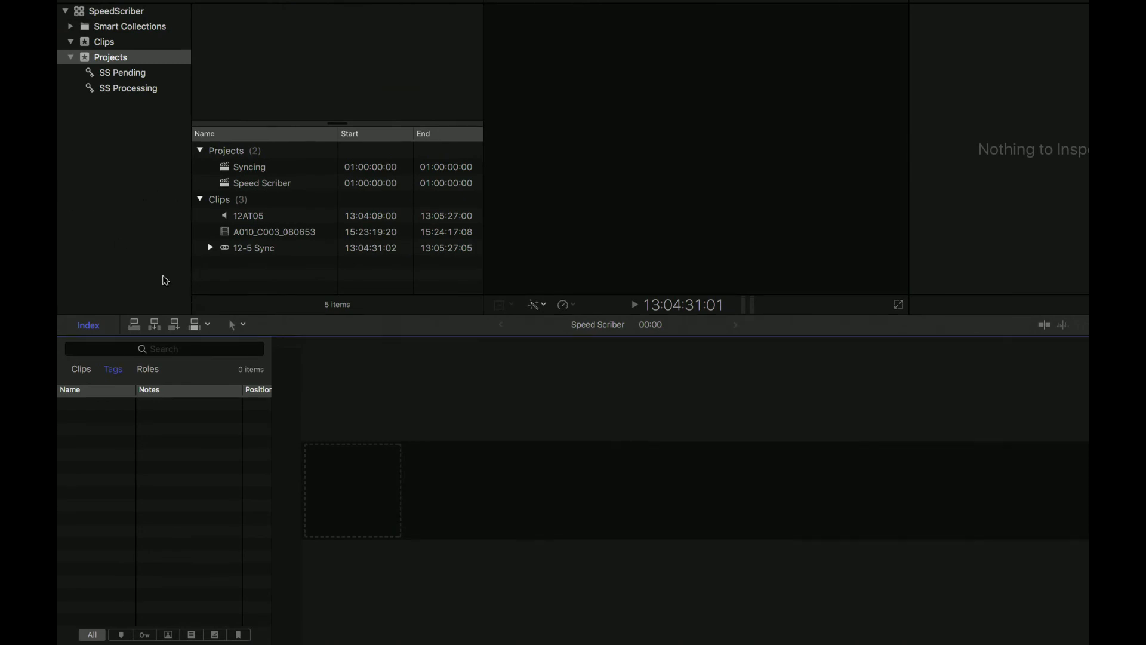
click(210, 247)
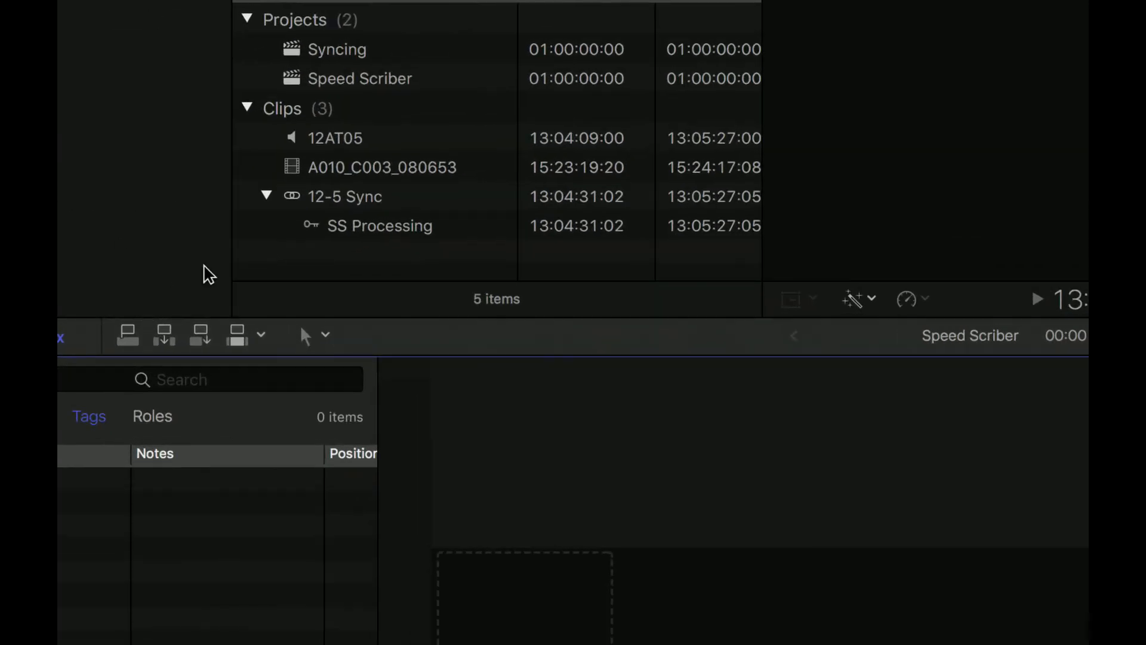
click(338, 230)
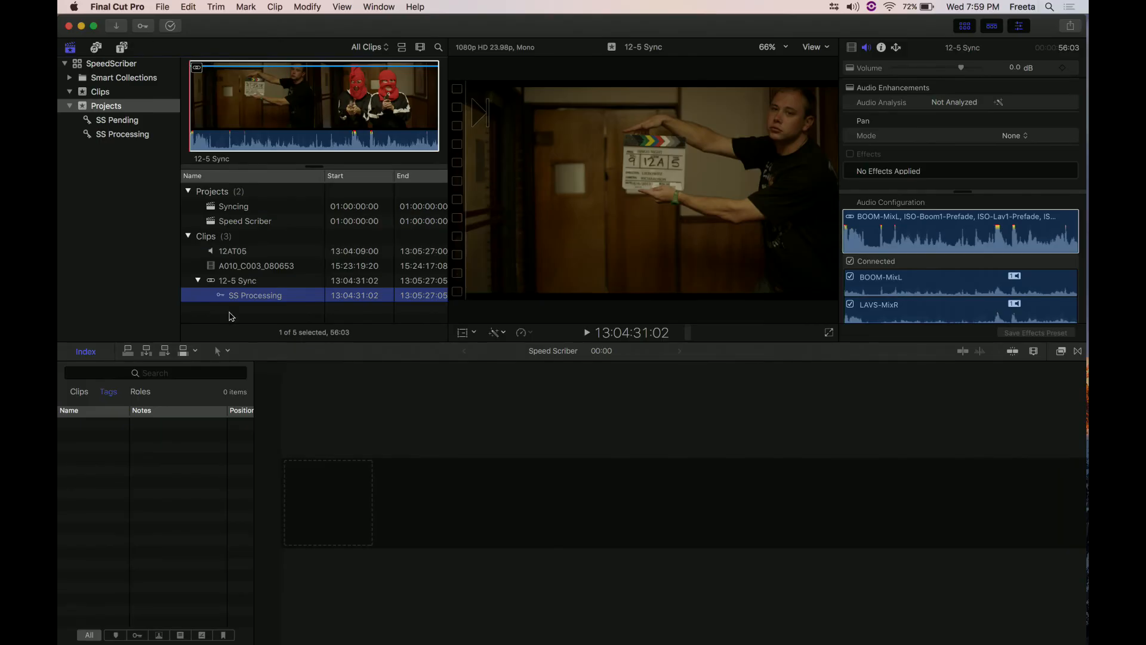
- Switch to SpeedScriber and send it the SpeedScriber library again from Final Cut Pro to bring up the 12-5 Sync transcription
key(super+Tab)
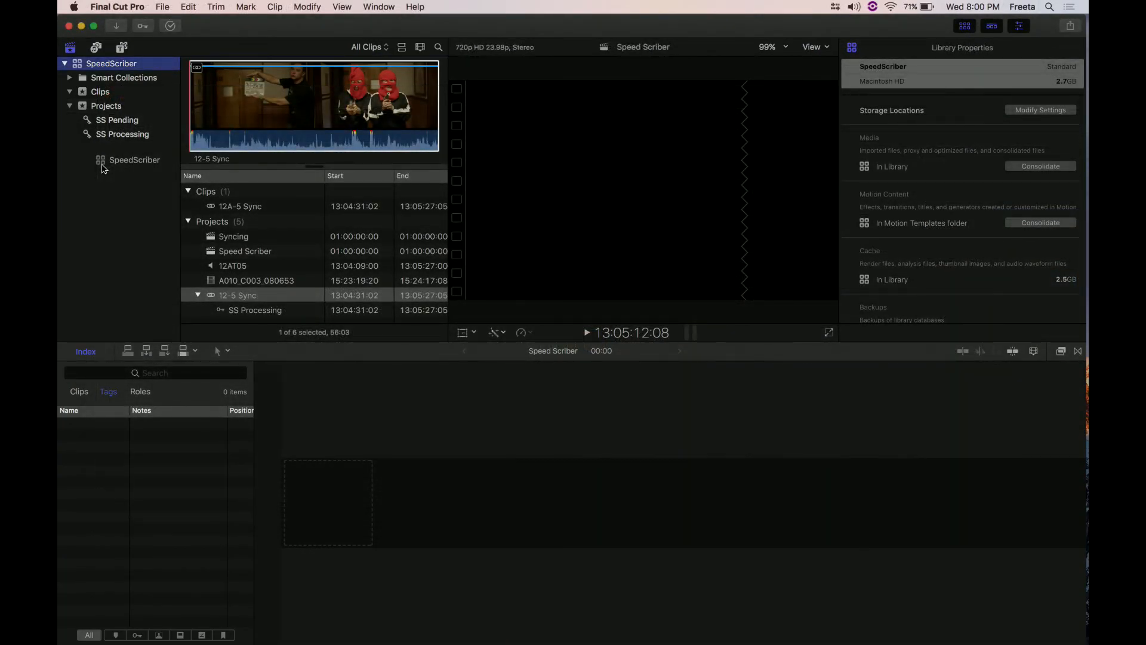
drag(101, 168, 1058, 564)
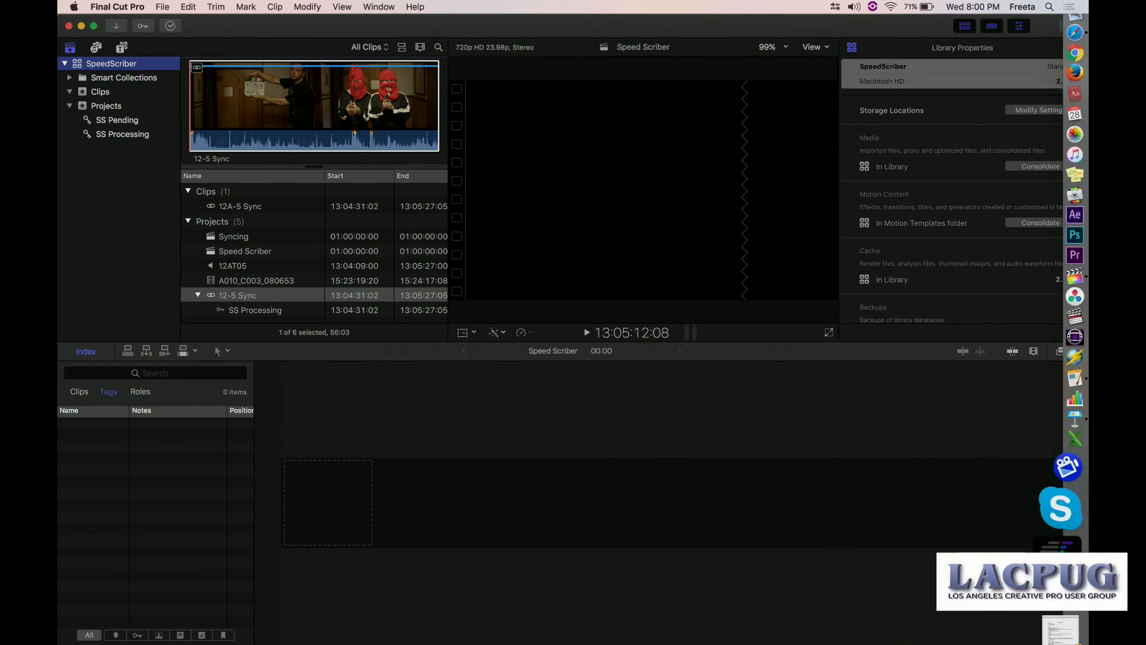
drag(1058, 564, 1058, 561)
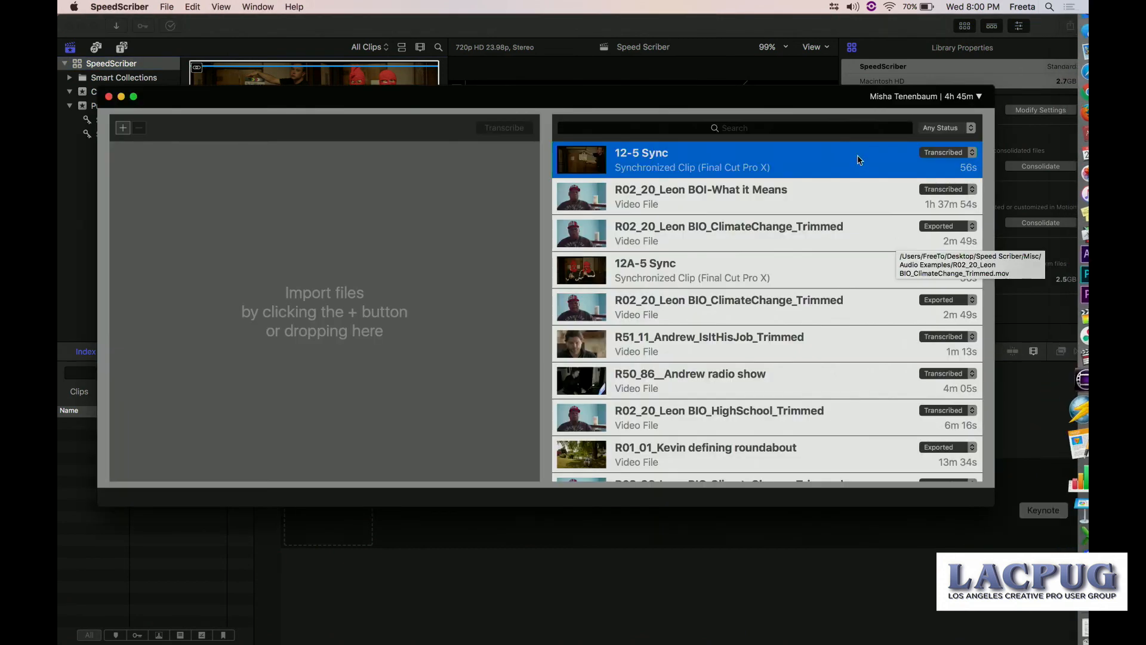
- Export the transcribed 12-5 Sync clip back to the SpeedScriber library in Final Cut Pro and replace the matching items
click(946, 153)
click(966, 162)
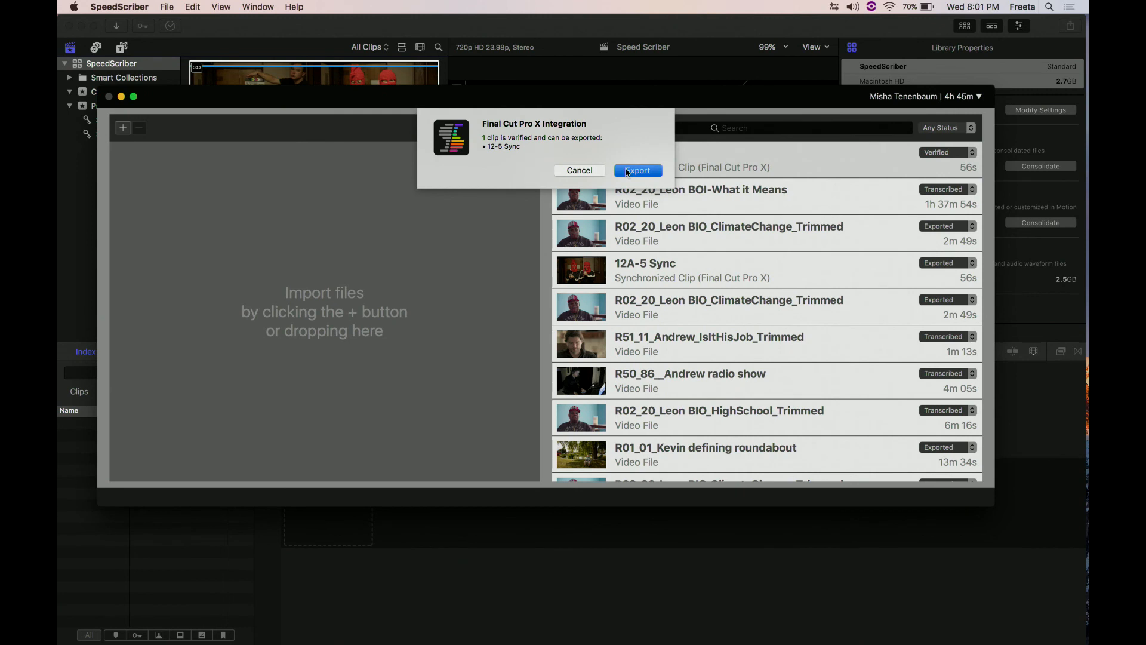
click(627, 171)
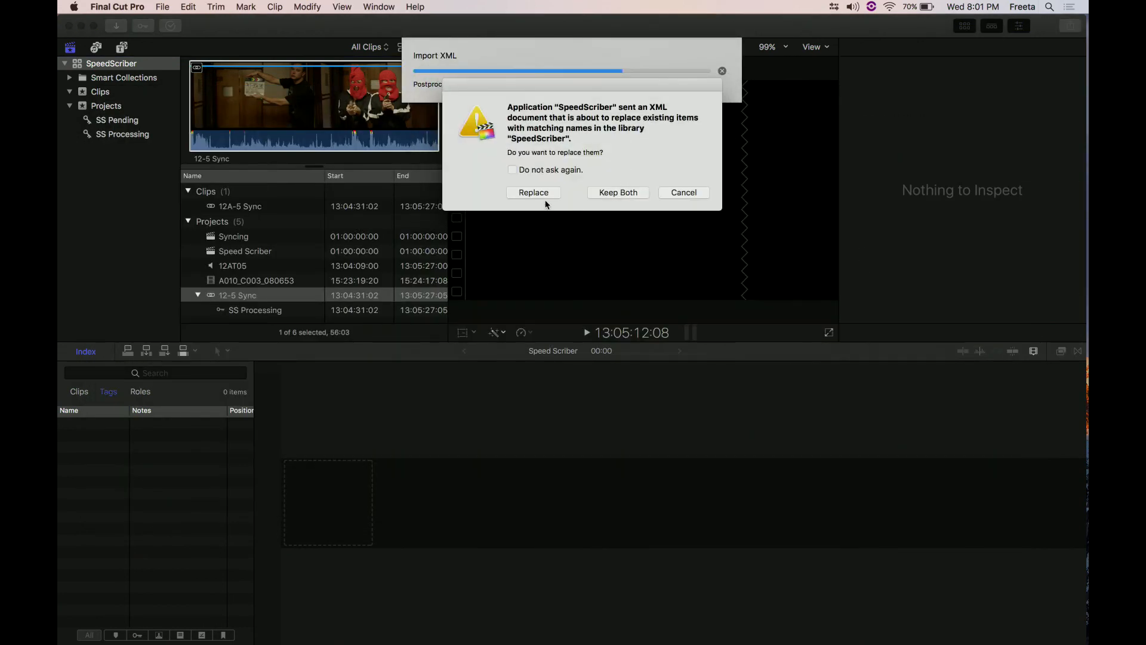
click(545, 199)
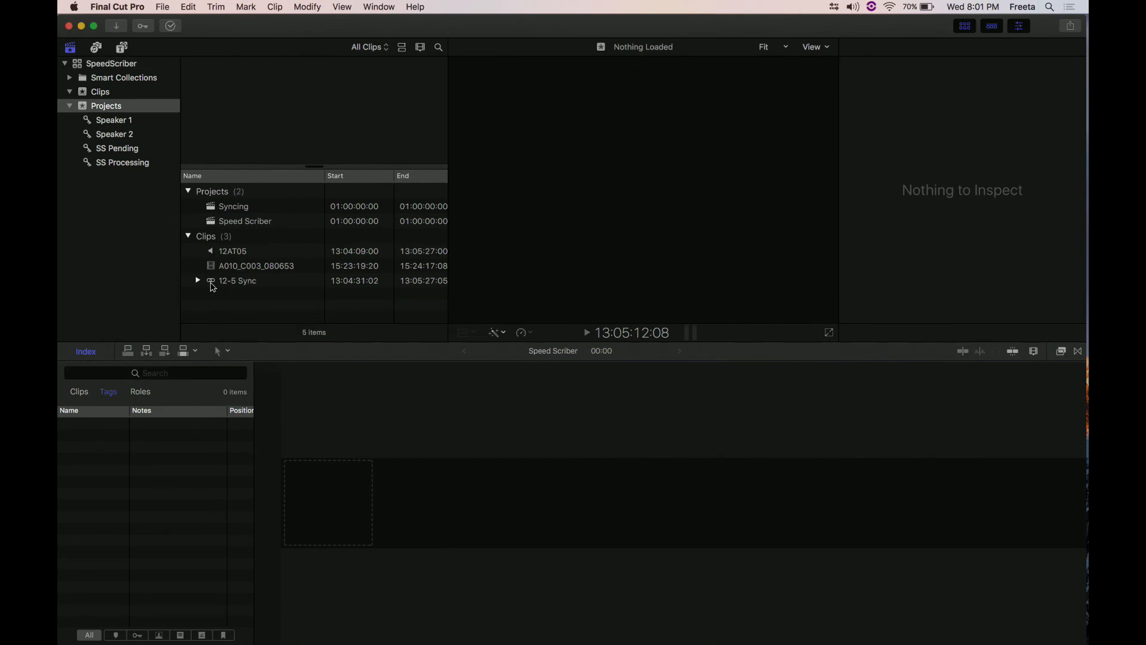
- Expand the updated 12-5 Sync clip and examine its speaker keyword ranges, selecting the first Speaker 1 range
click(213, 284)
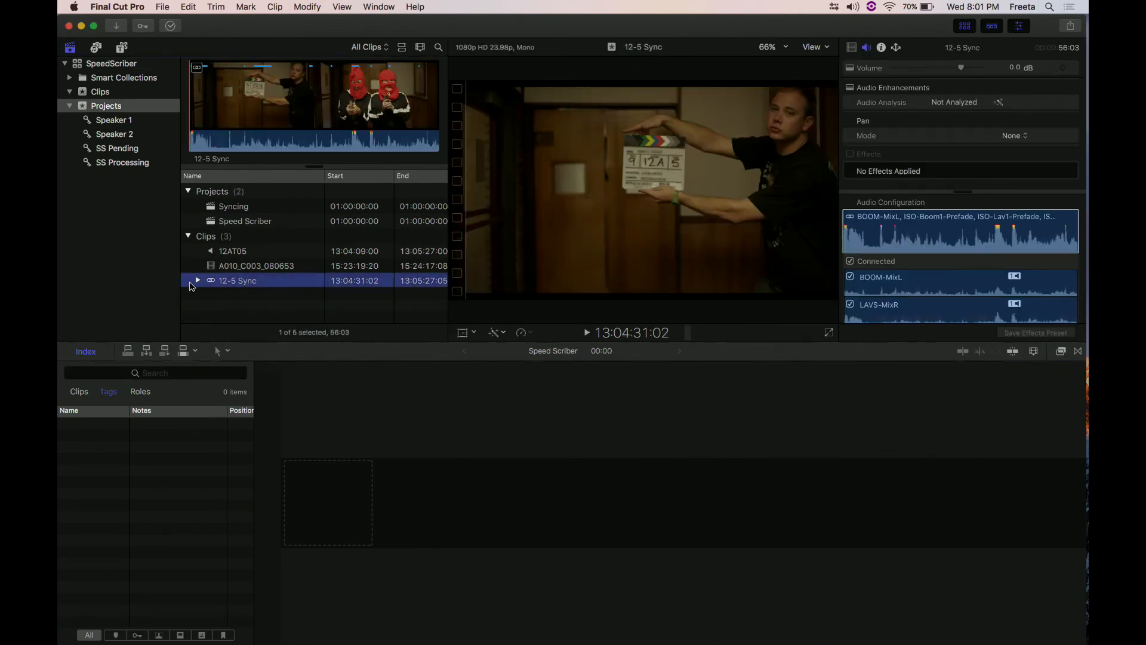
click(197, 280)
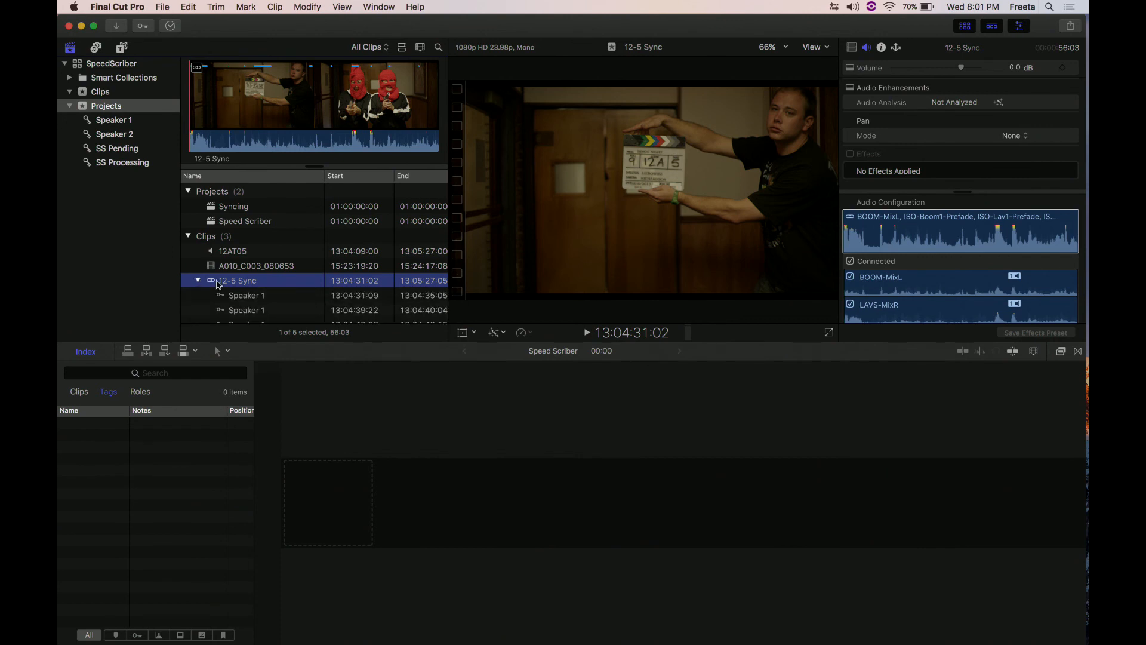
scroll(236, 238, down, 3)
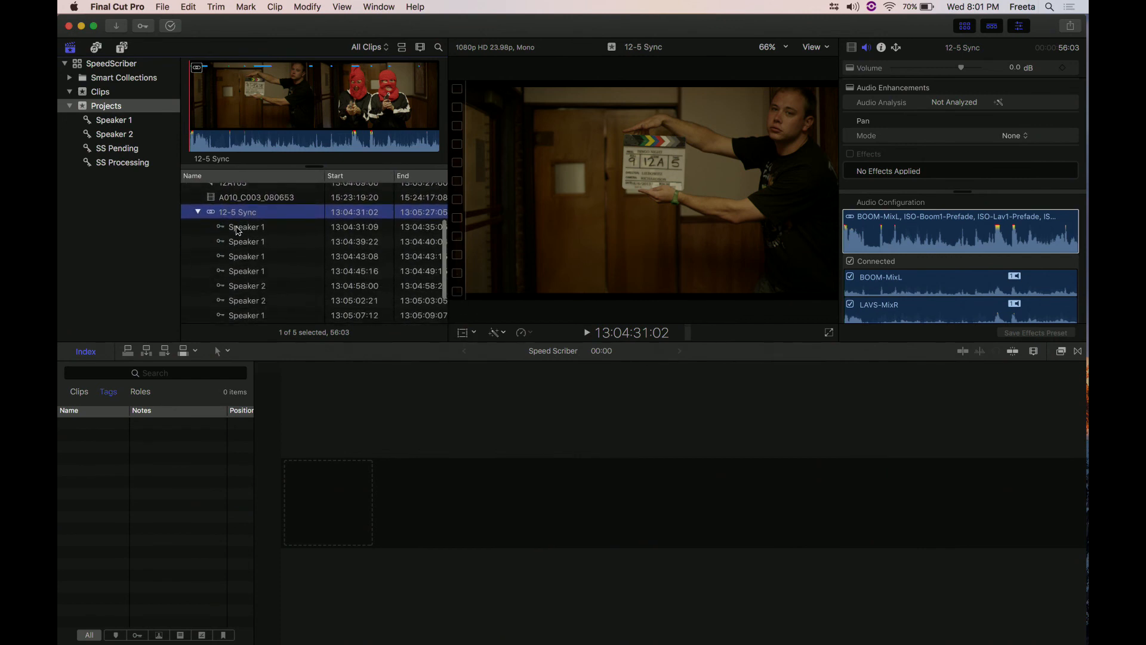
click(237, 228)
scroll(224, 242, down, 1)
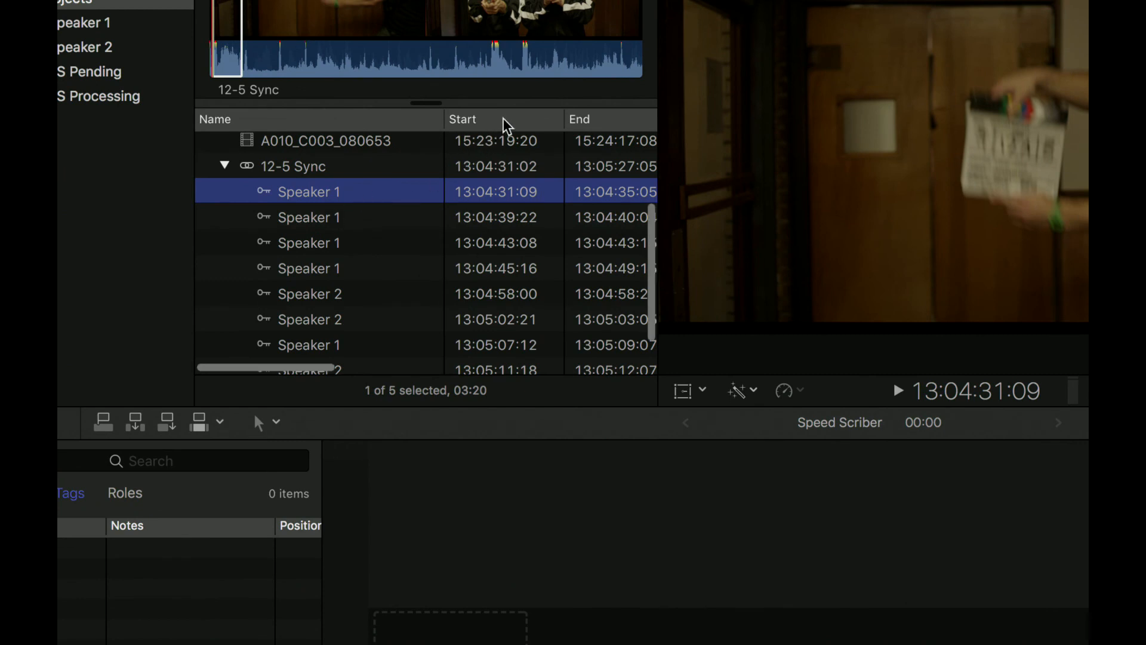
- Place the Notes column beside Name, widen it, and enlarge the clip browser to make room for the transcript text
scroll(503, 118, right, 5)
scroll(503, 117, right, 5)
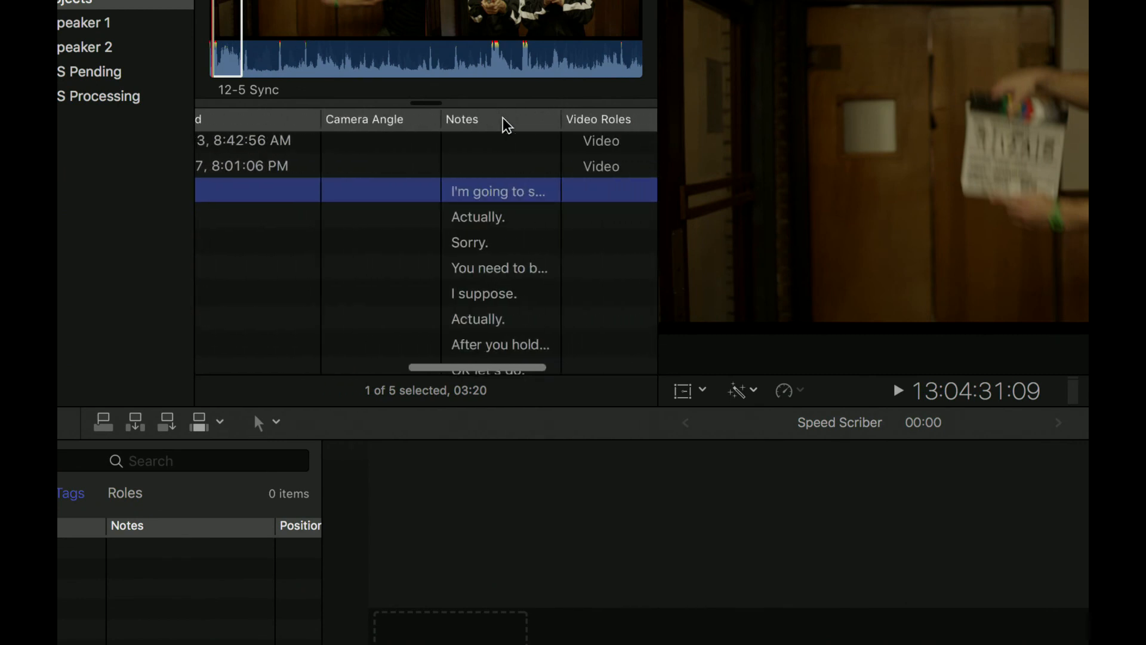
drag(559, 117, 663, 118)
scroll(588, 128, right, 5)
drag(253, 118, 482, 129)
scroll(460, 160, left, 5)
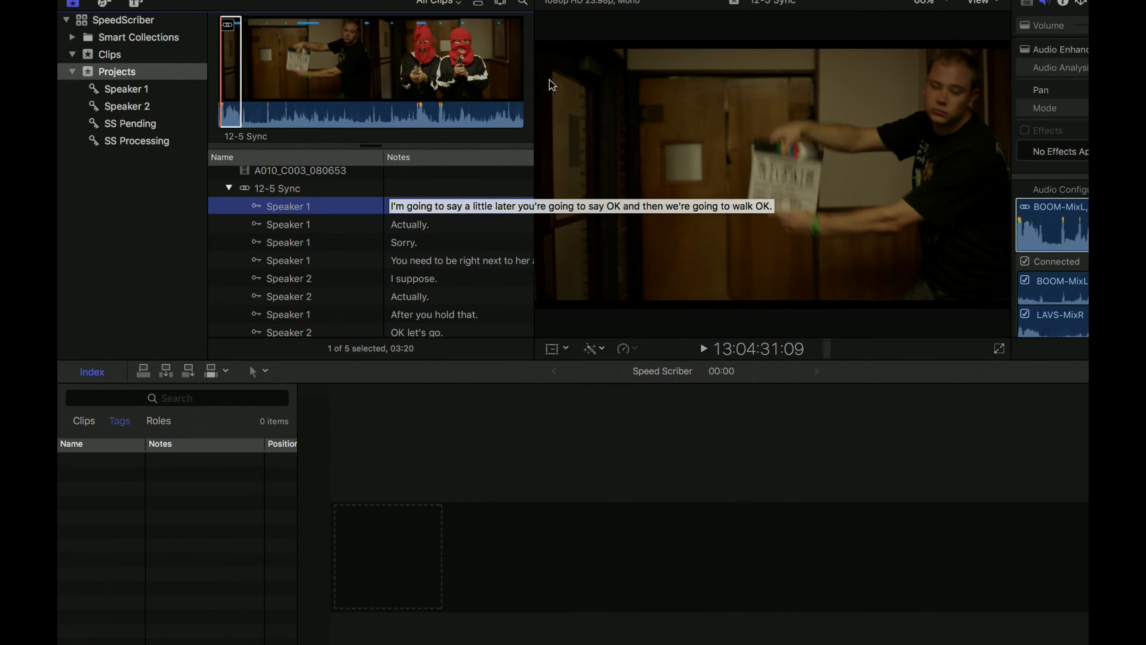
drag(534, 357, 758, 338)
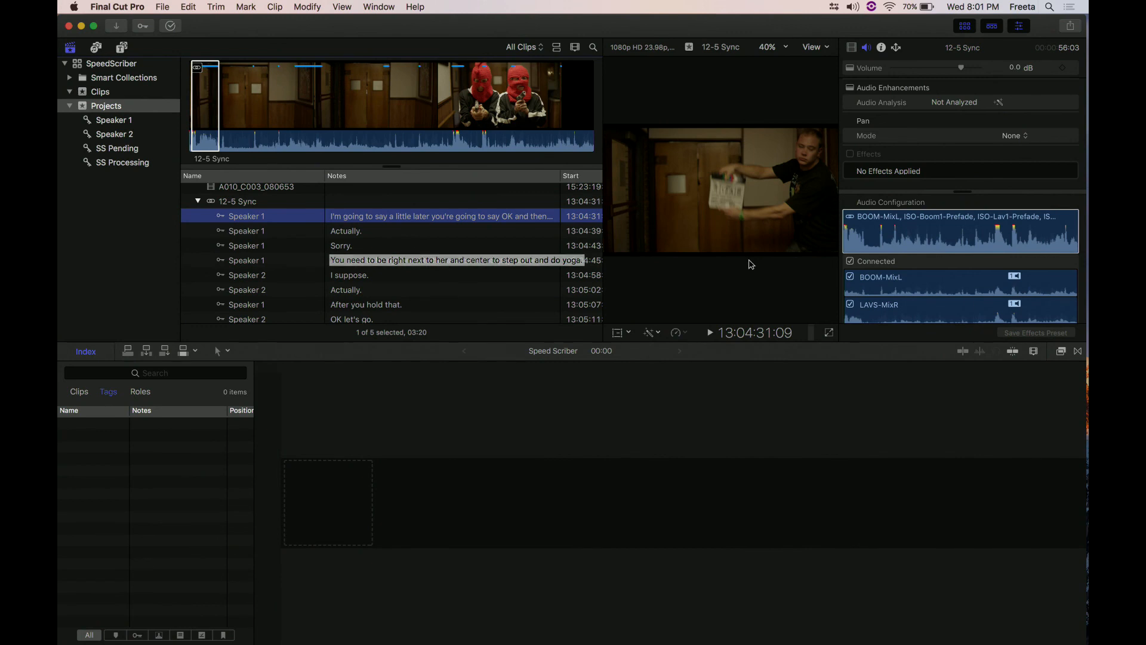
- Switch to SpeedScriber and review the FCPX Export Keyword Type options in its preferences, keeping Sentence
mouse_move(1088, 431)
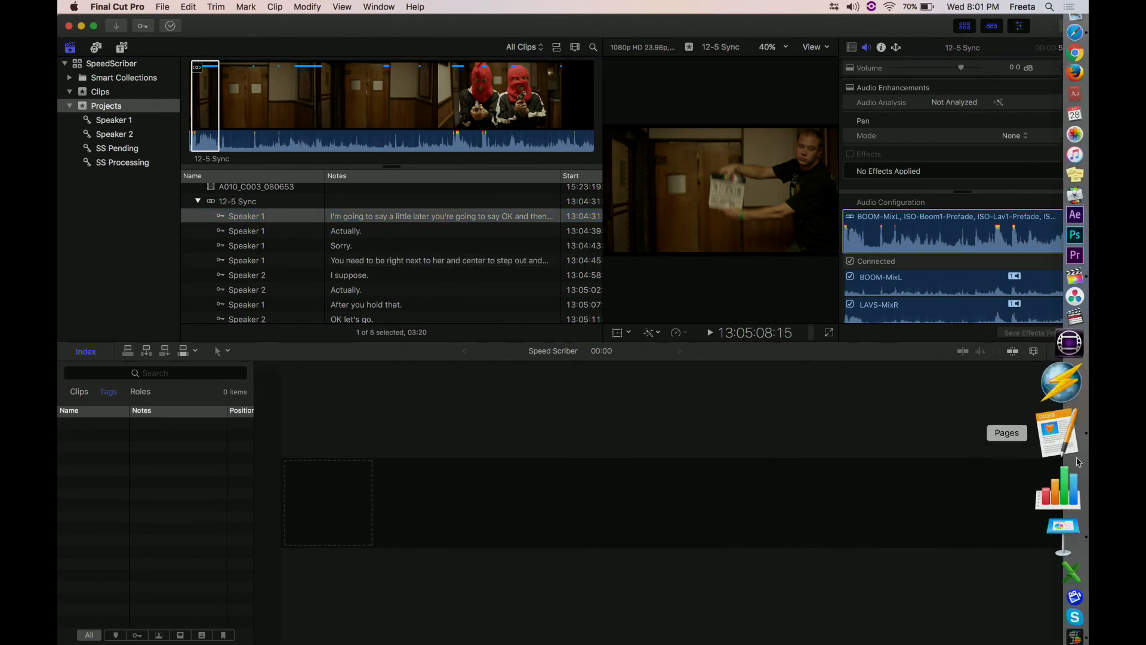
click(1058, 557)
click(119, 6)
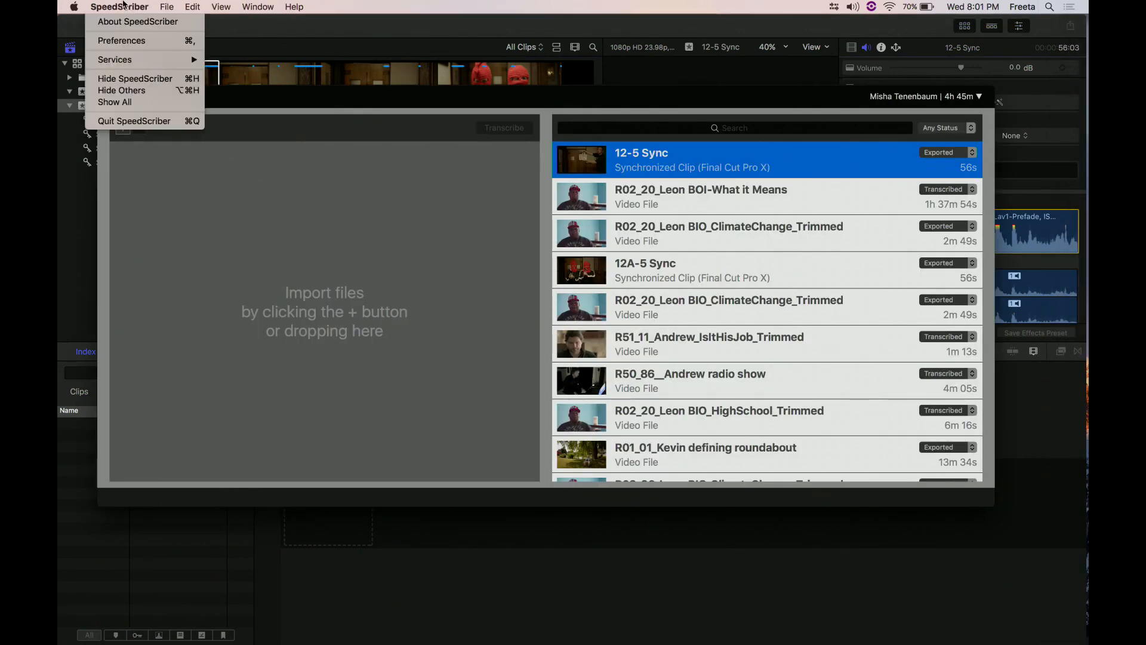
click(113, 39)
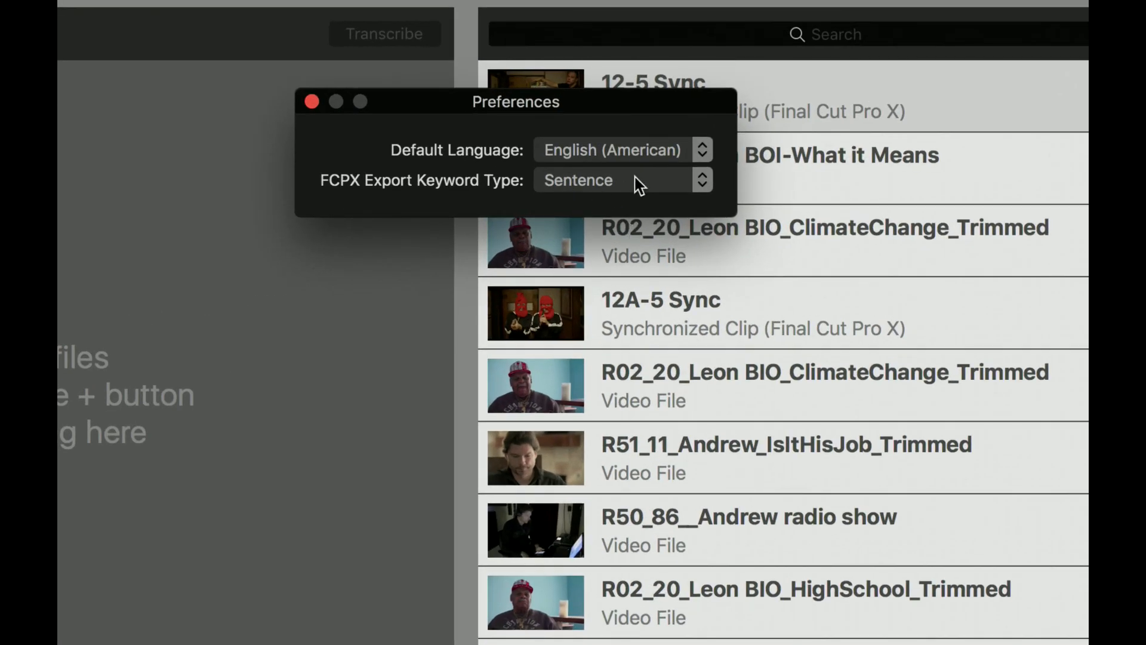
click(635, 183)
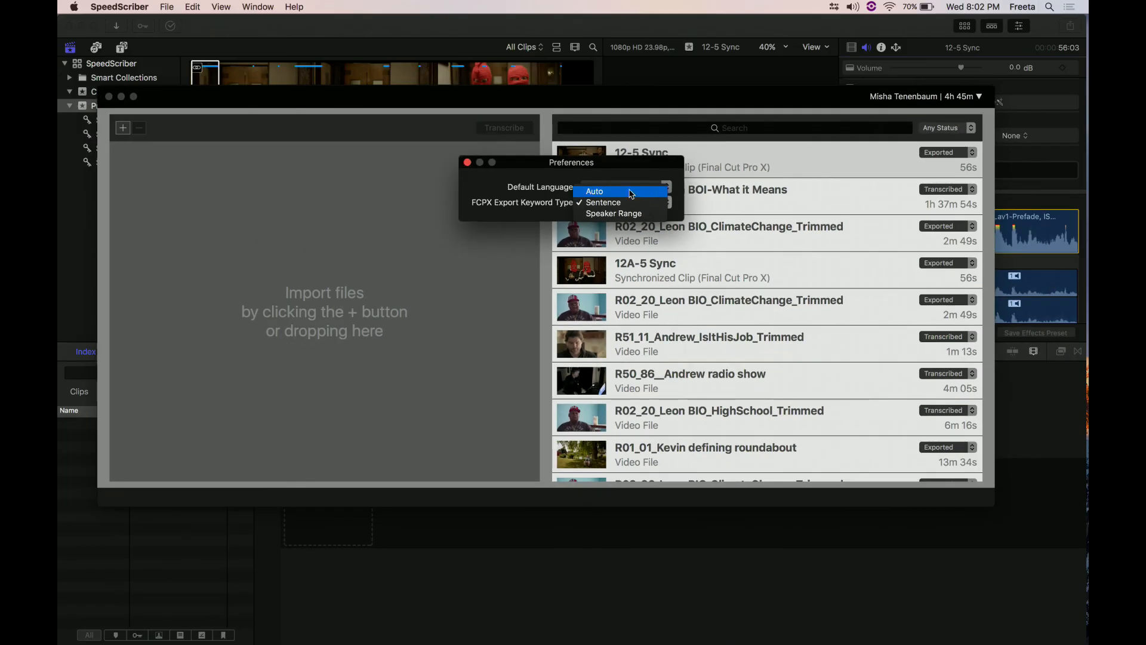
click(594, 119)
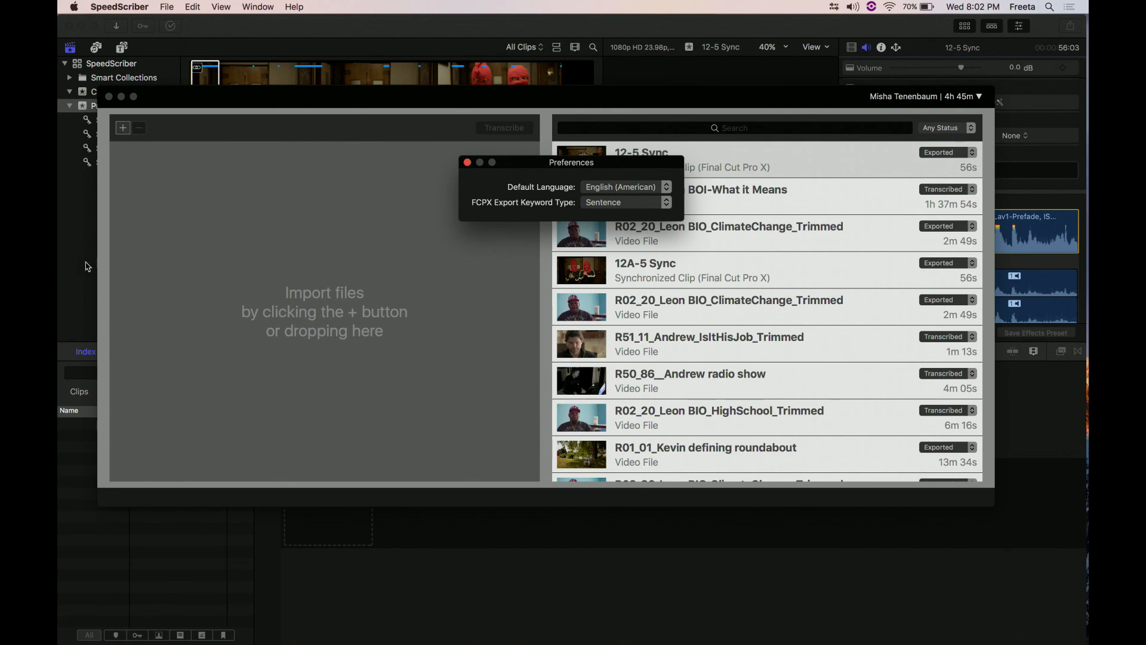
- Return to Final Cut Pro and select the 12-5 Sync clip in the Projects event
click(150, 274)
click(64, 263)
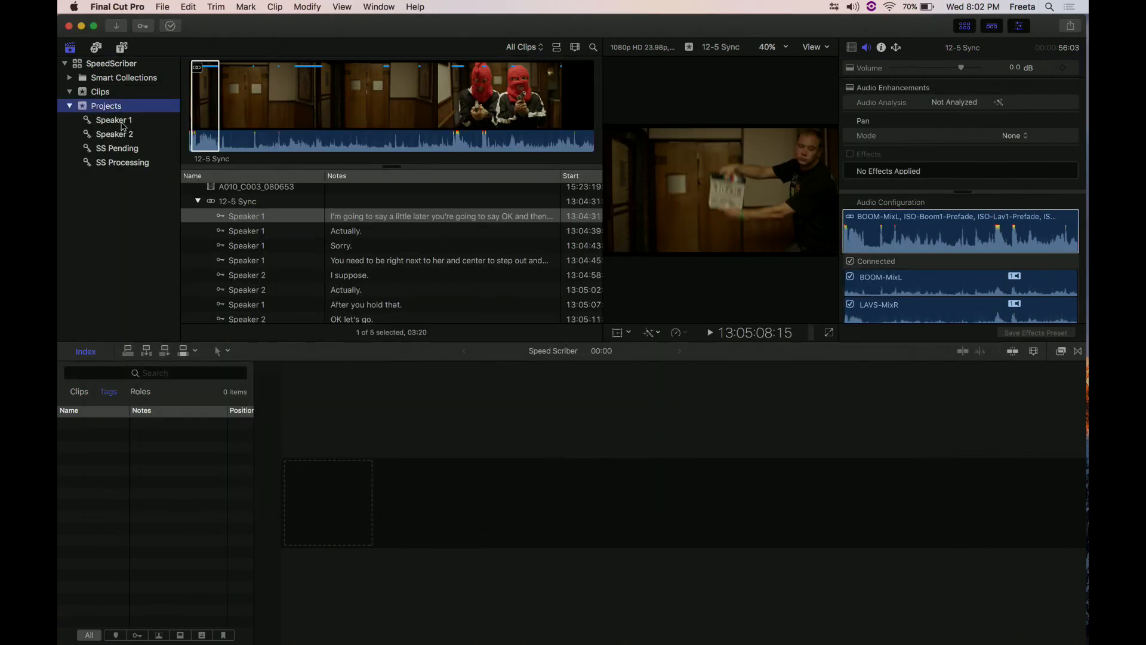
scroll(230, 212, up, 1)
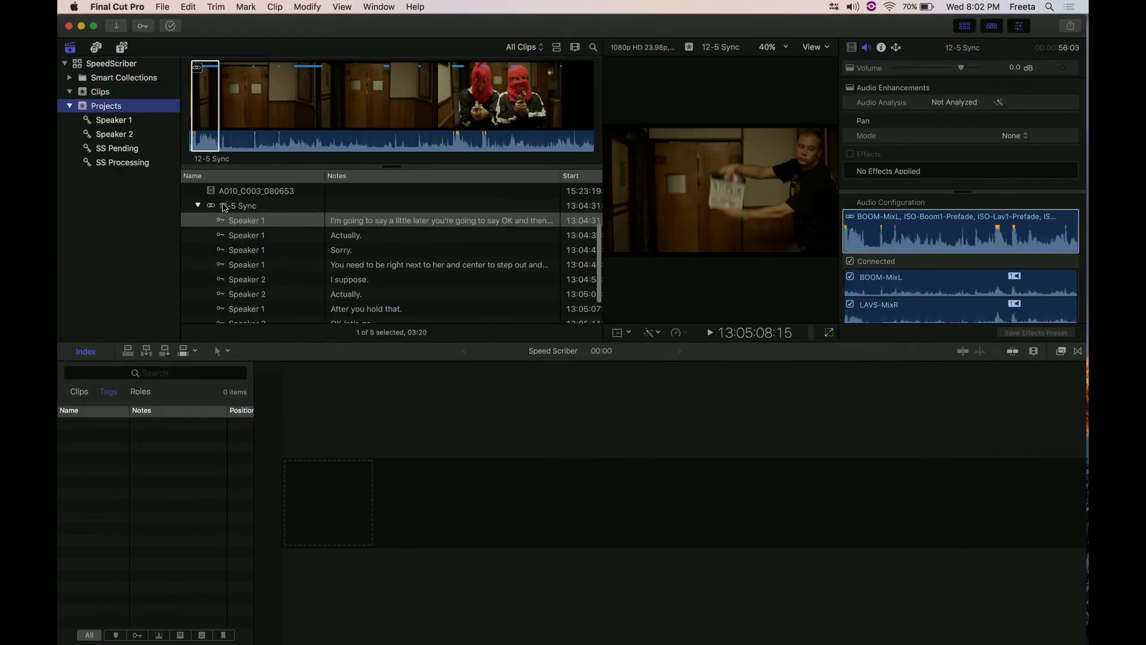
click(224, 206)
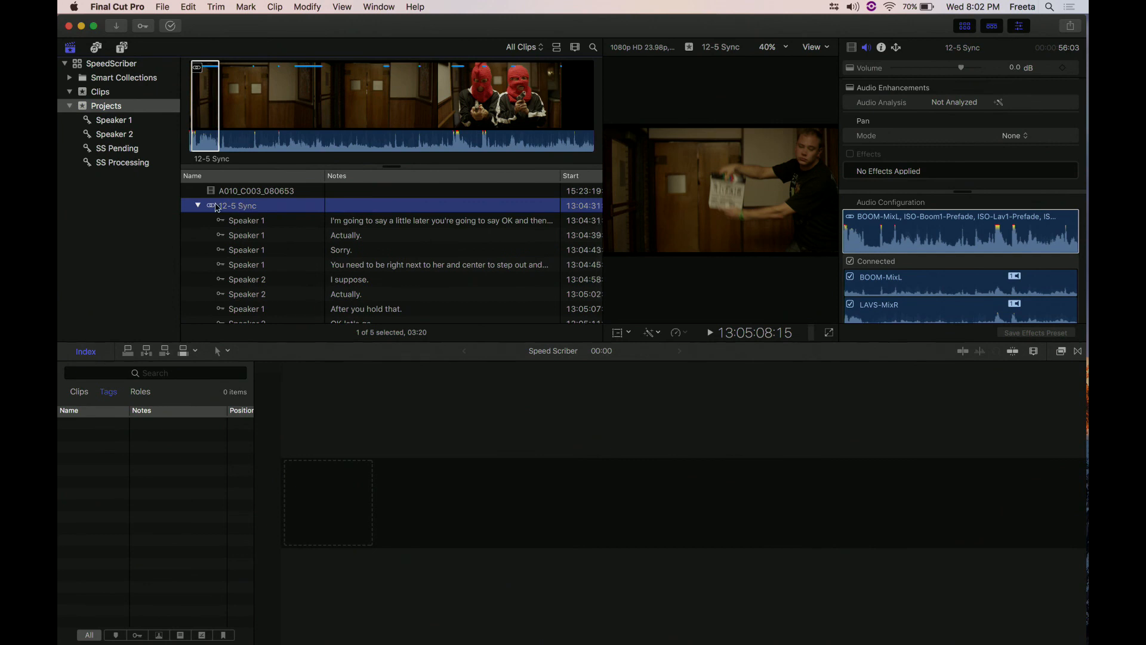
- Collapse the 12-5 Sync clip's speaker keyword list in the Projects event
click(198, 206)
click(240, 281)
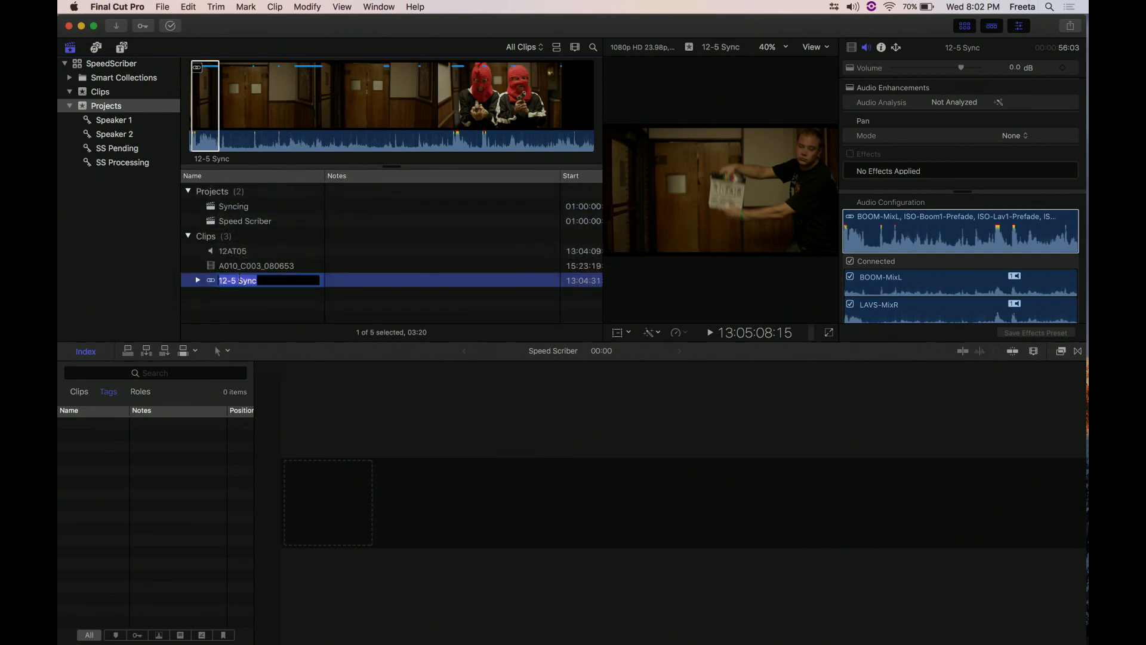
text(≈)
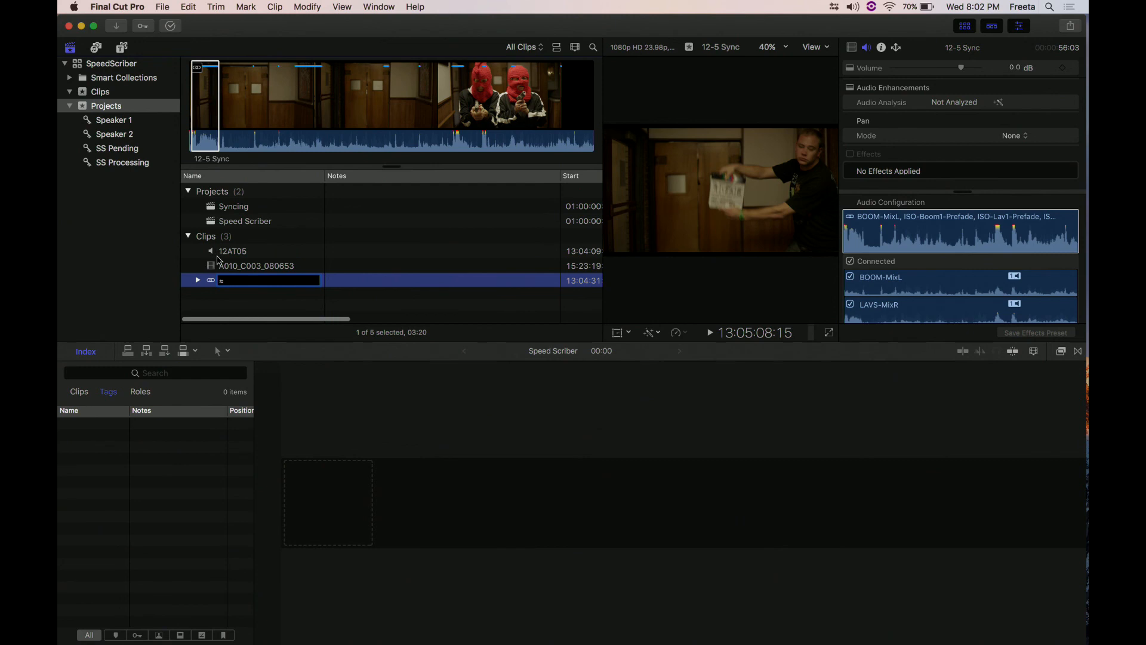
key(super+z)
- Clear the selected range on the 12-5 Sync clip and place the whole clip in the empty Speed Scriber timeline
click(207, 278)
click(283, 91)
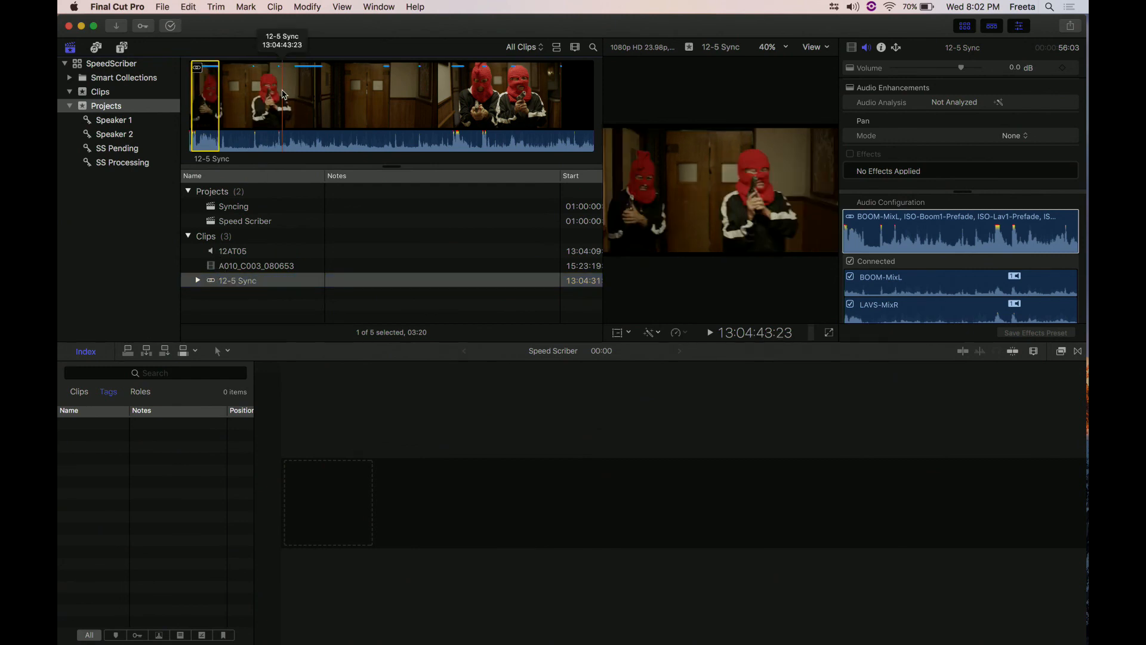
key(alt+x)
drag(204, 276, 266, 485)
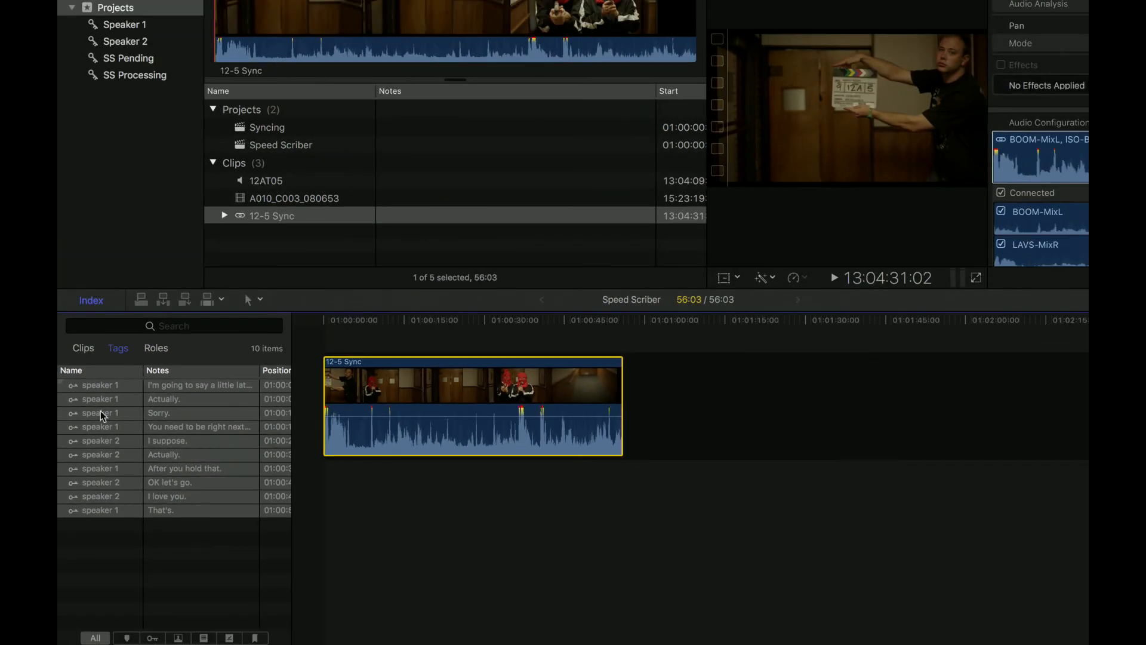
- Examine the timeline's speaker tags and transcript notes, playing from Speaker 1's "Sorry." and Speaker 2's second-half "Actually." and "OK let's go." entries
key(super+a)
click(102, 415)
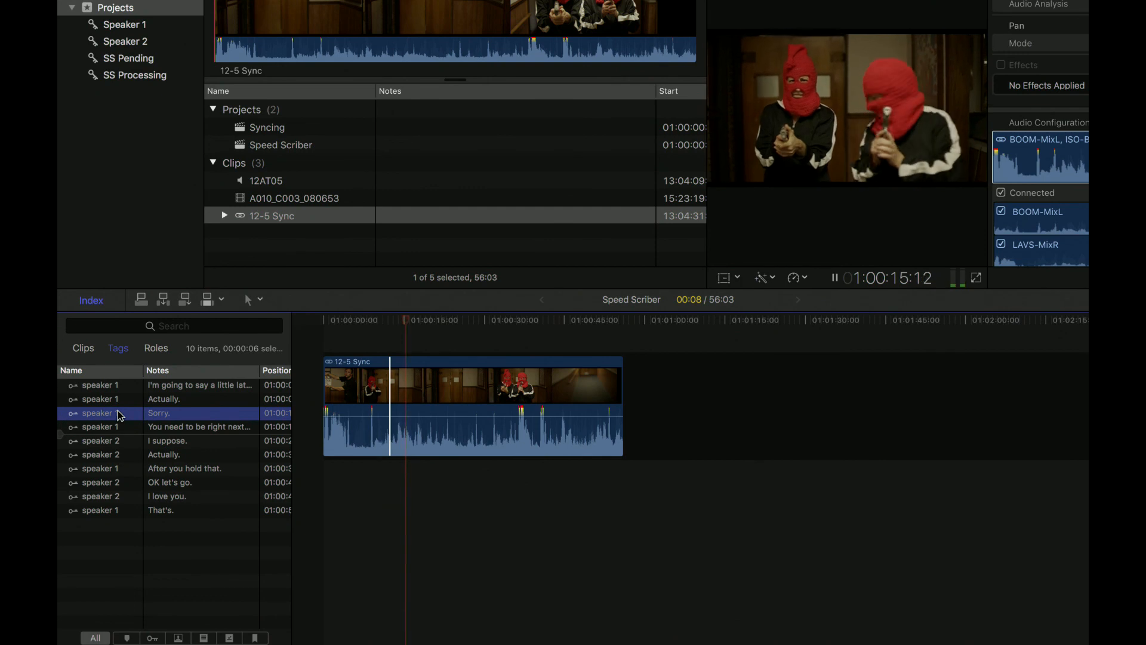
key(space)
click(119, 454)
key(space)
key(space)
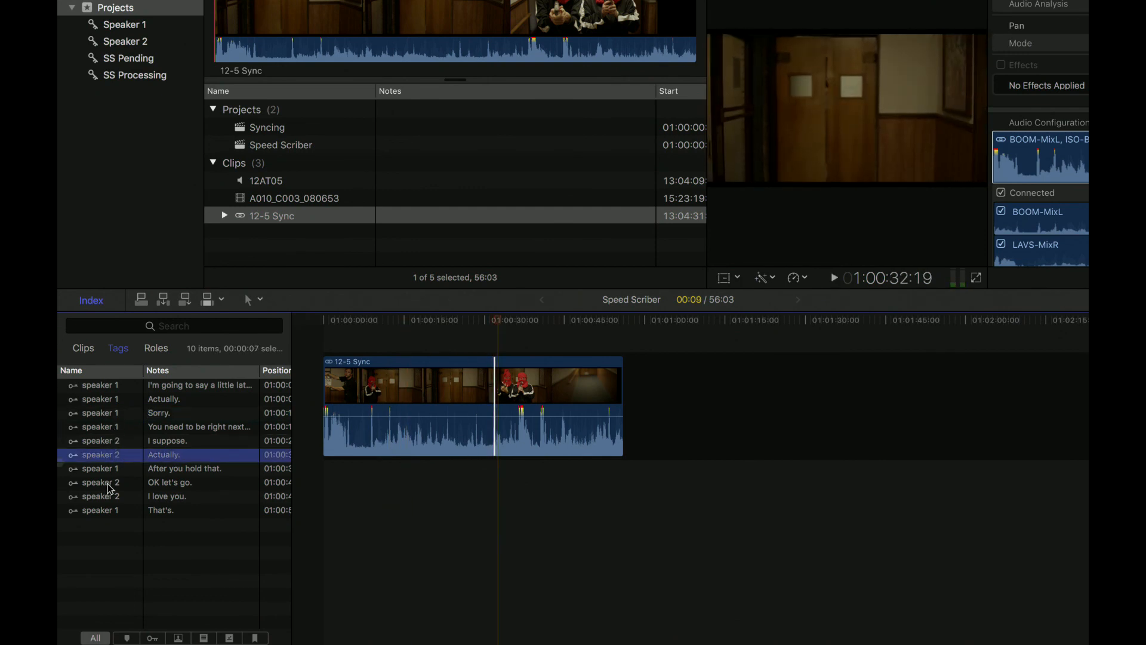
click(110, 483)
key(space)
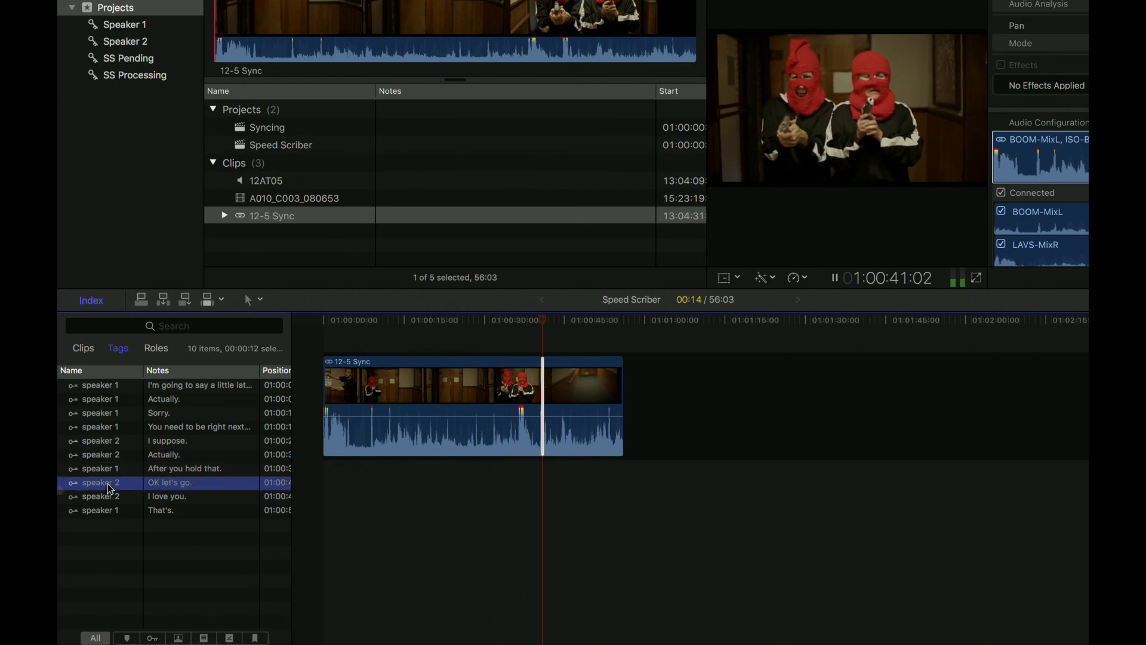
key(space)
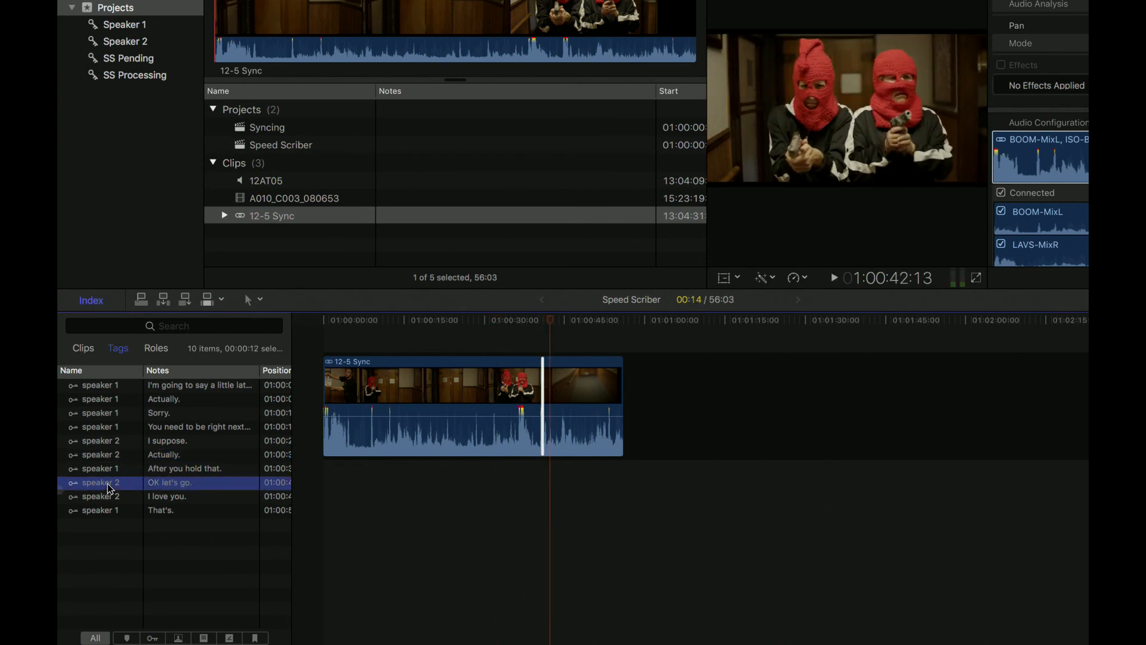
- Remove the 12-5 Sync clip from the Speed Scriber timeline
drag(574, 594, 395, 363)
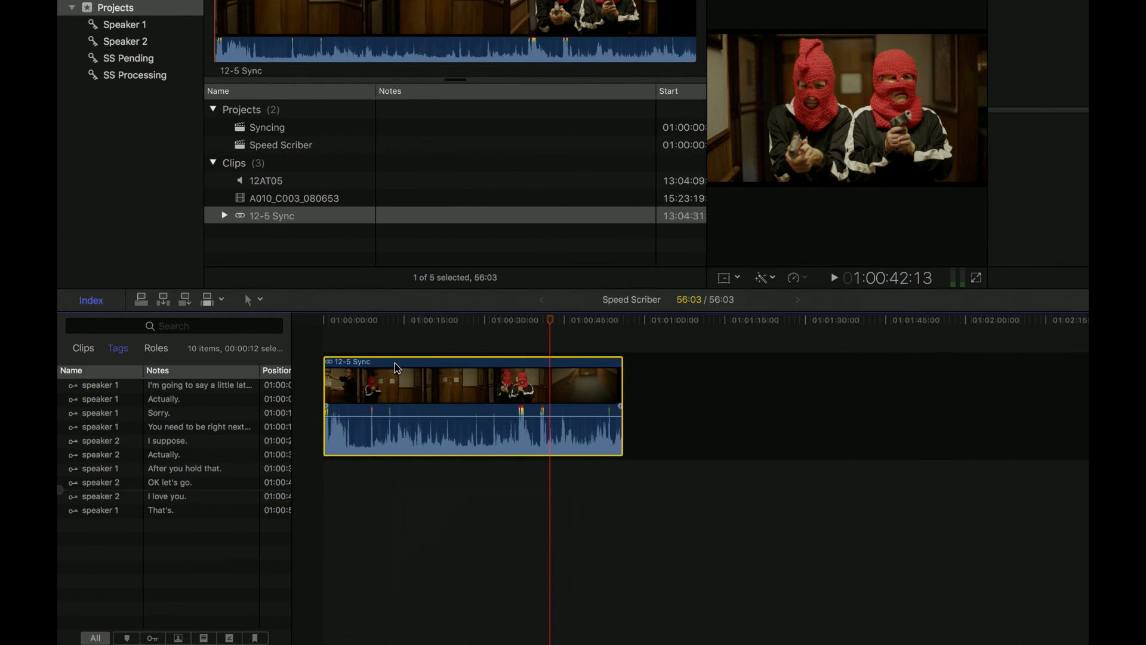
key(Delete)
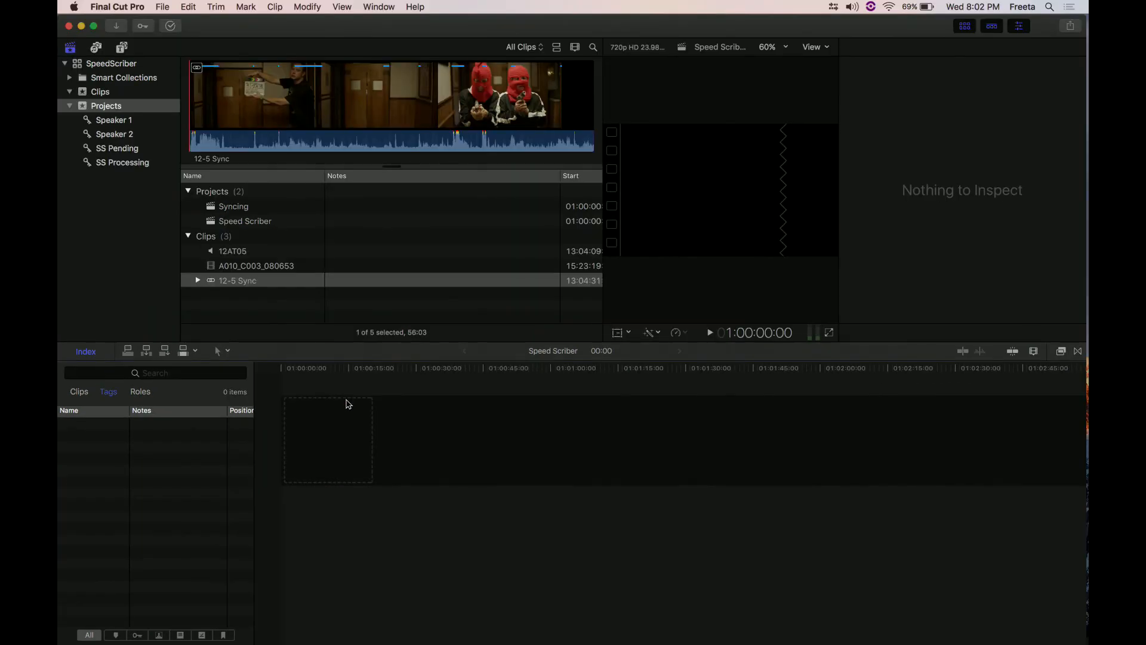